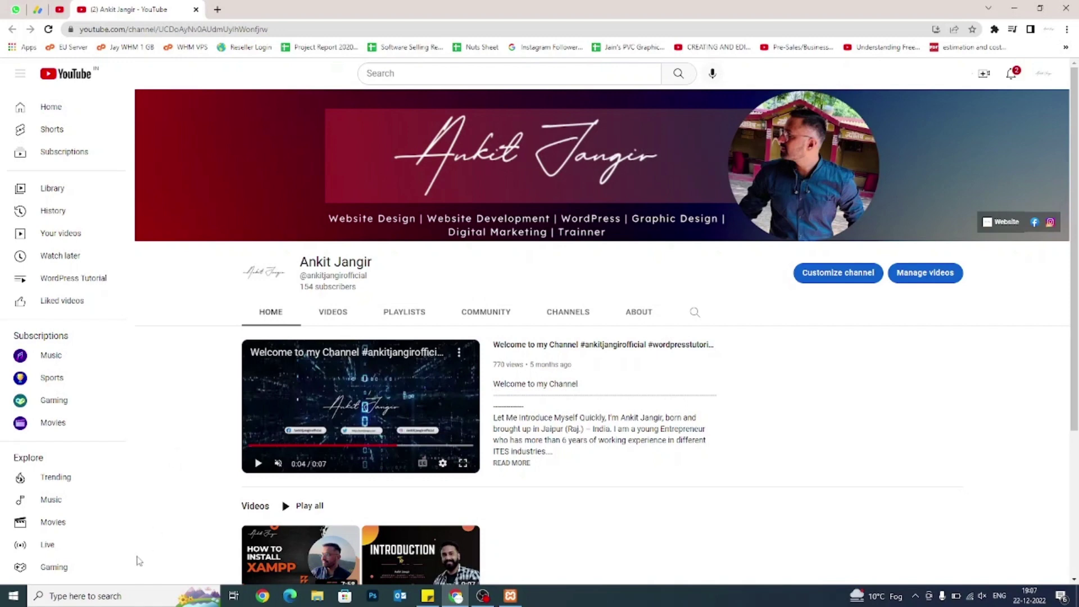
# Launch XAMPP Control Panel to confirm Apache and MySQL are running, then return to YouTube.
pyautogui.click(129, 595)
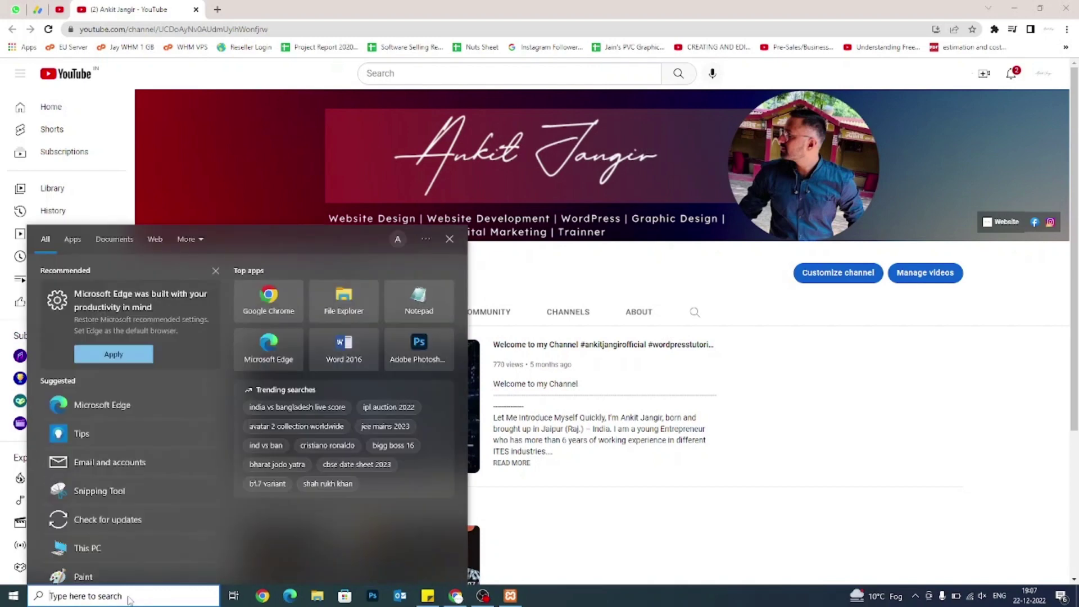
pyautogui.write('xampp')
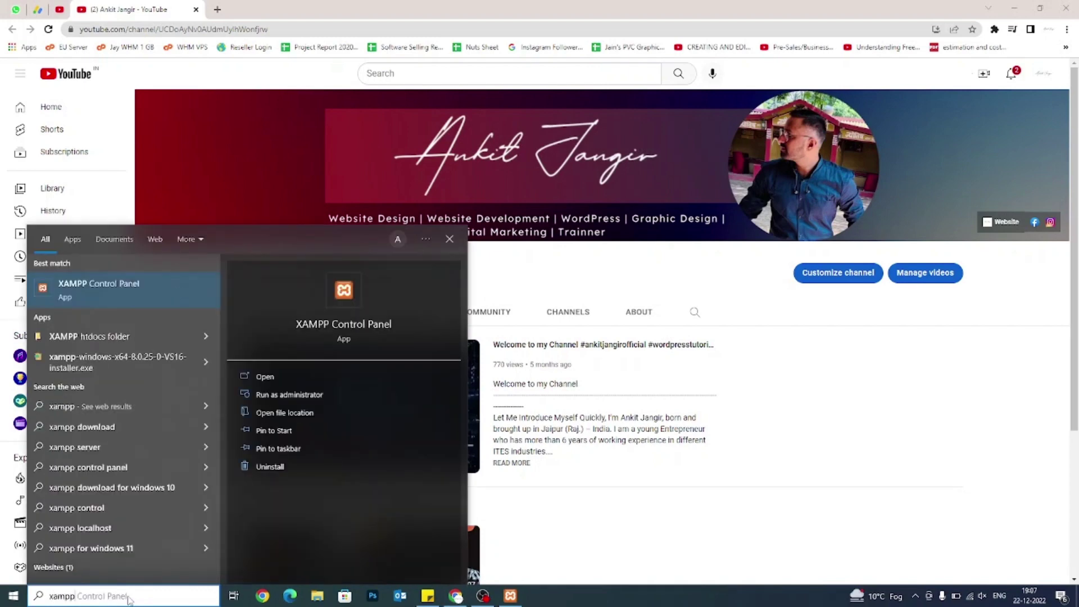
pyautogui.press('Return')
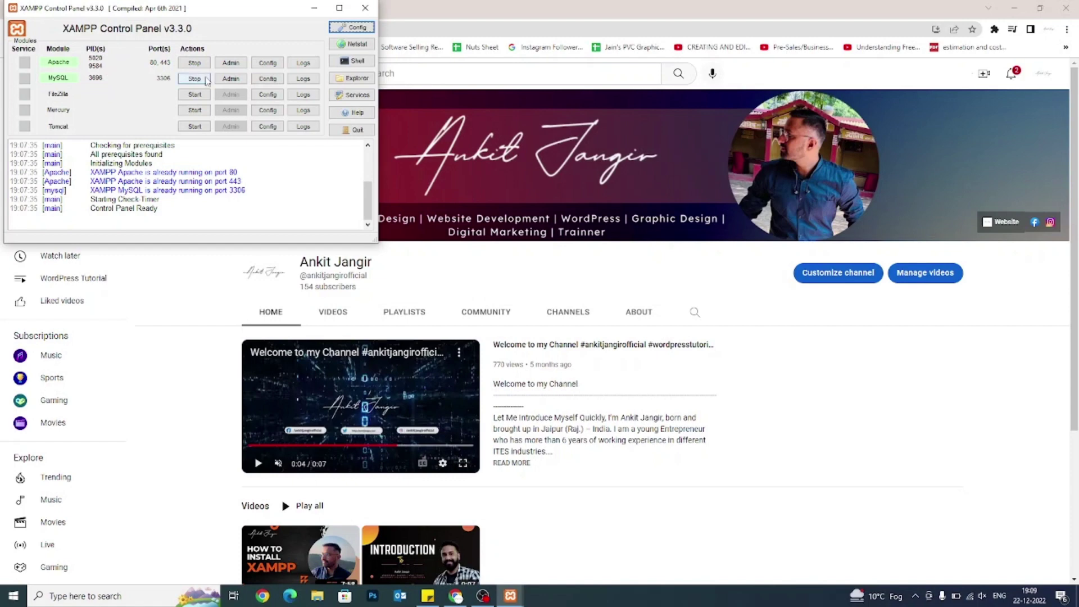
pyautogui.click(186, 353)
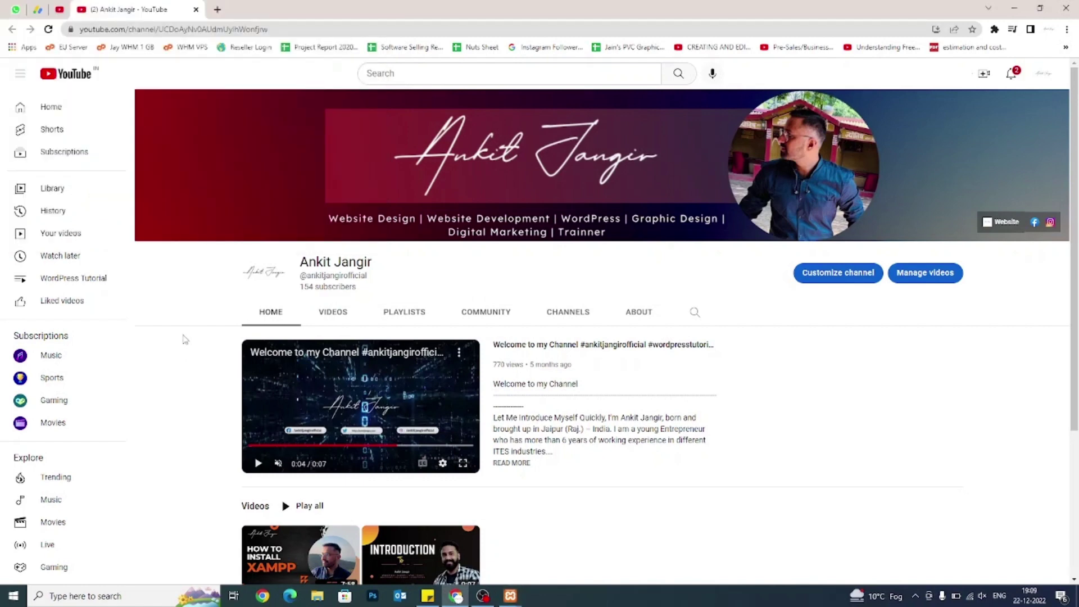
# Open File Explorer and browse This PC into the Local Disk (C:) drive.
pyautogui.click(315, 598)
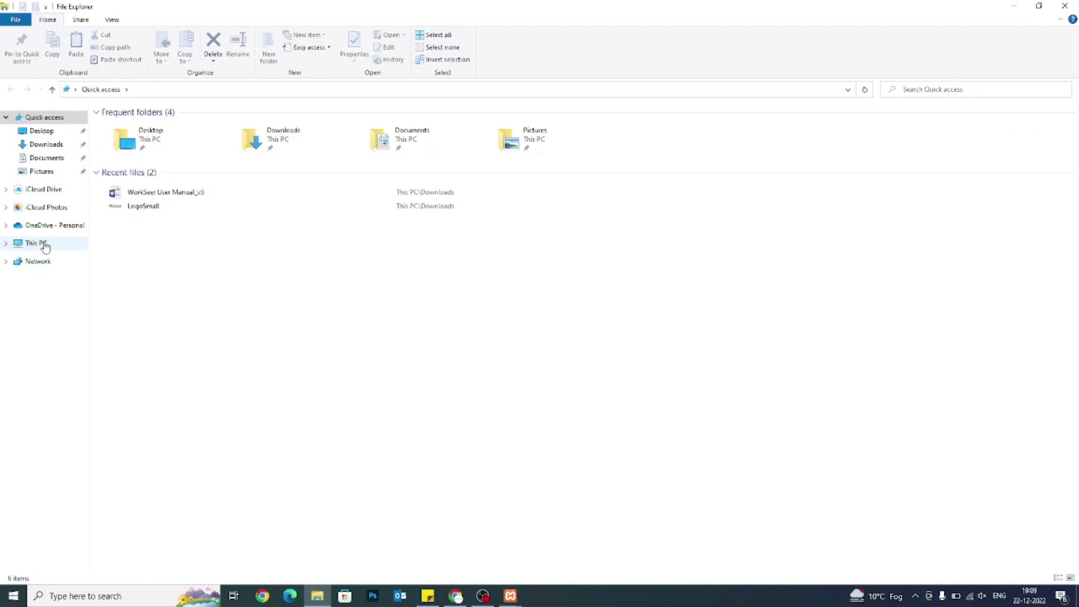
pyautogui.click(44, 245)
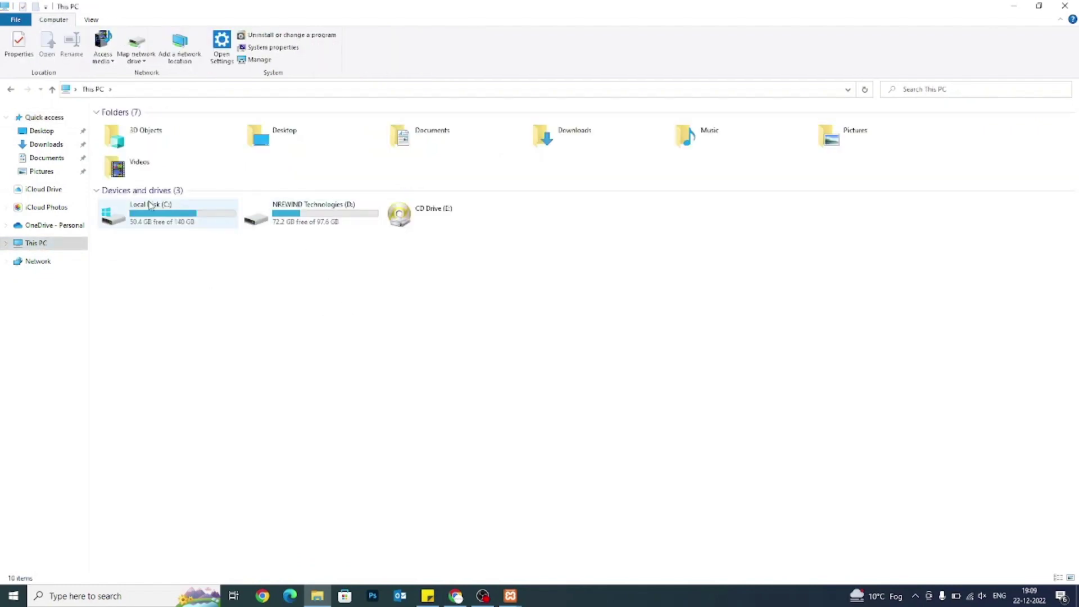
pyautogui.doubleClick(150, 205)
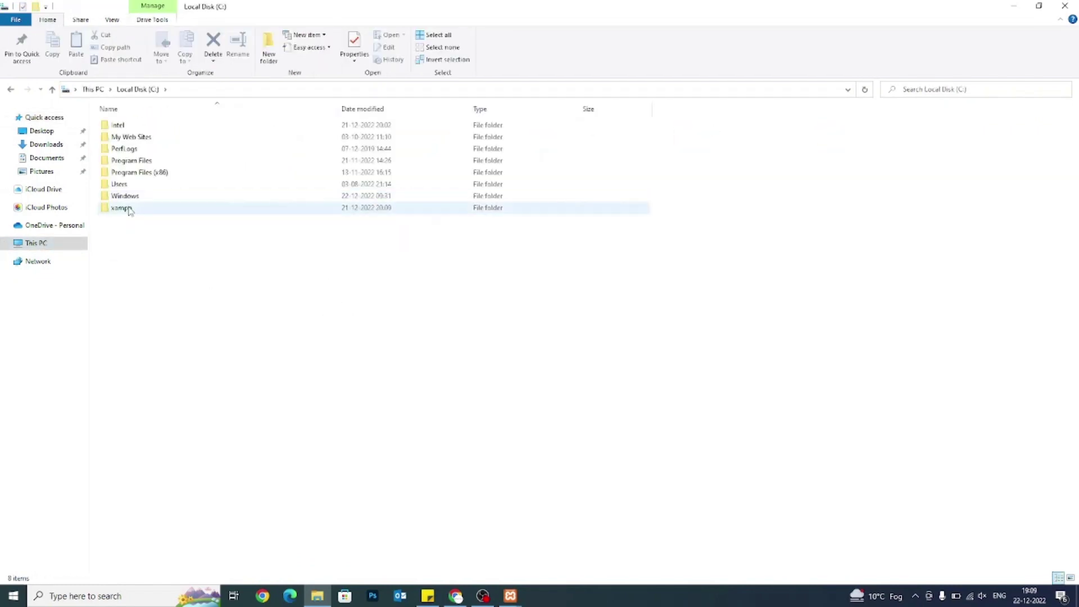
pyautogui.click(125, 208)
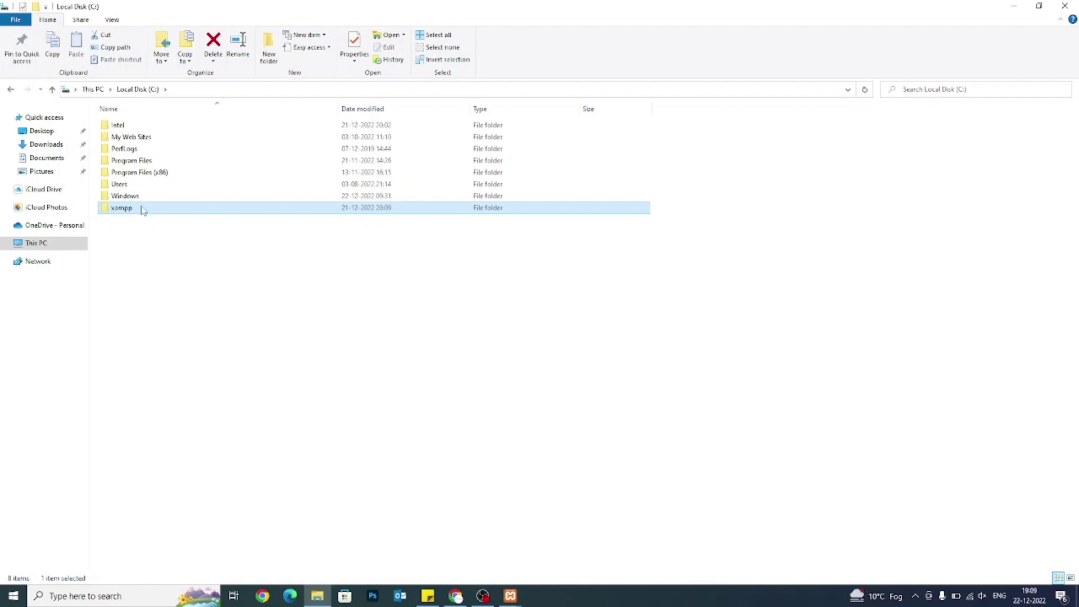
pyautogui.moveTo(142, 210)
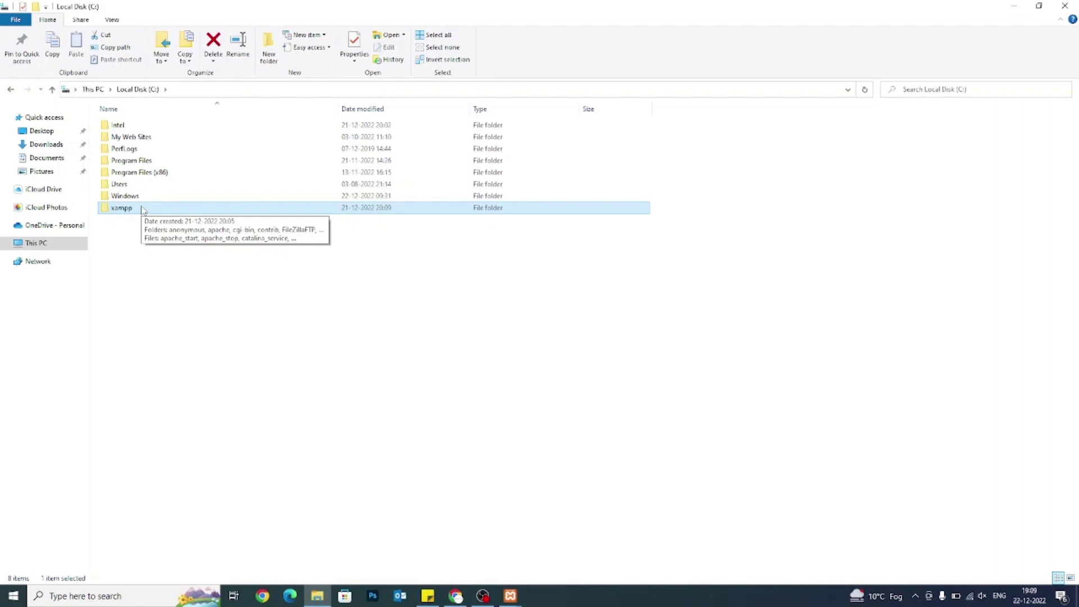
pyautogui.click(224, 288)
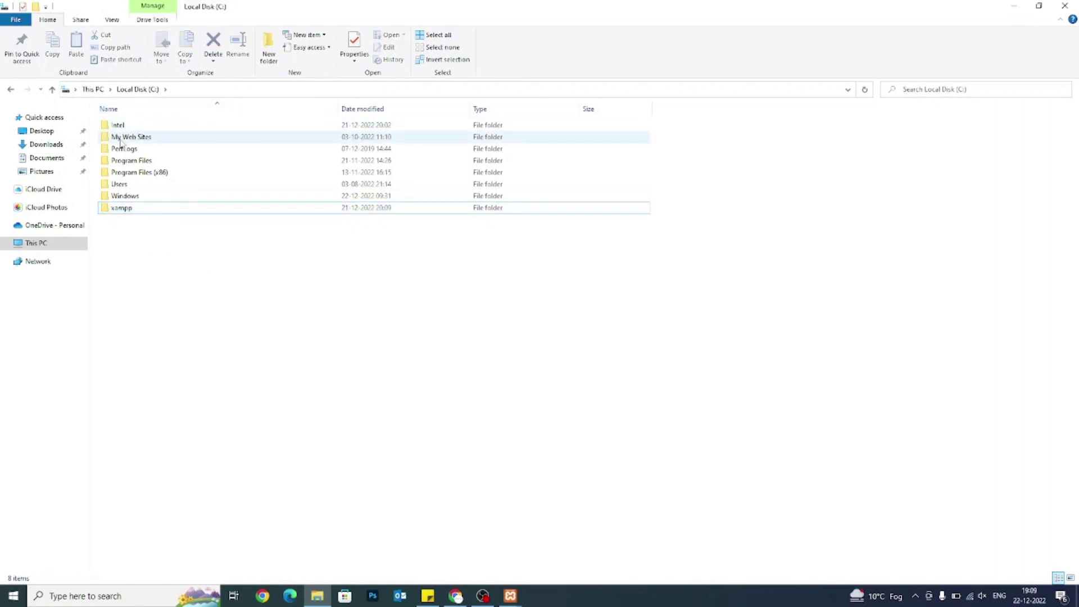
# Glance at My Web Sites and Program Files, then open C:\xampp\htdocs.
pyautogui.doubleClick(120, 138)
pyautogui.click(11, 89)
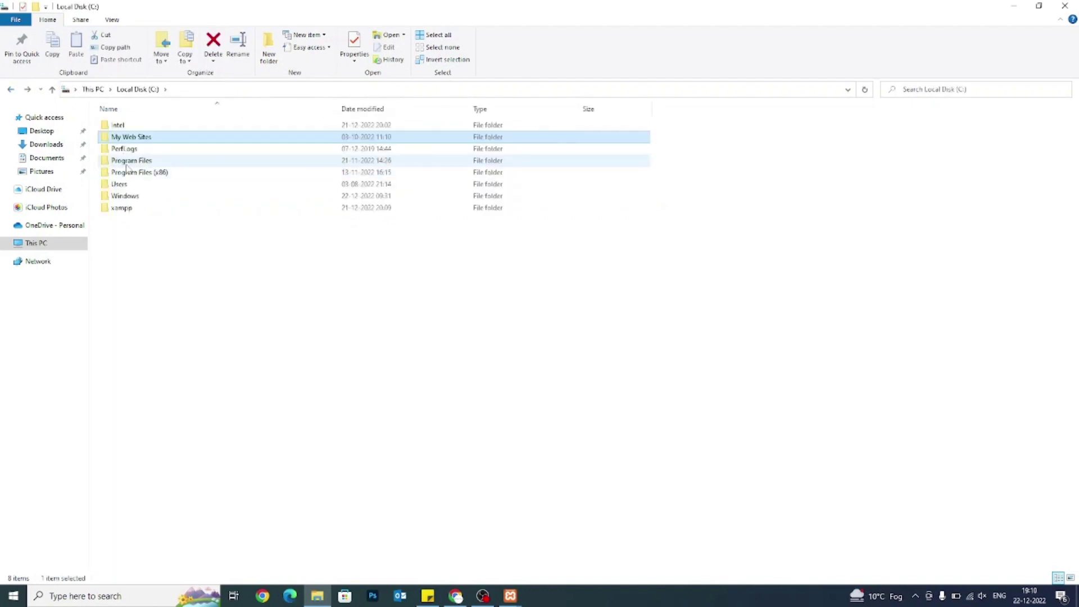
pyautogui.doubleClick(126, 164)
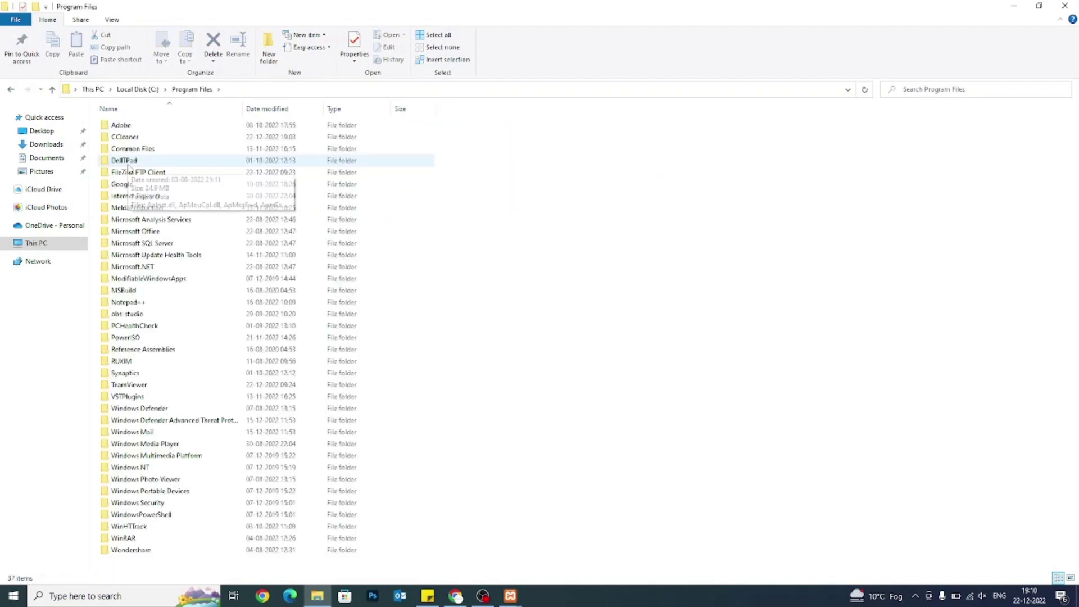
pyautogui.click(10, 90)
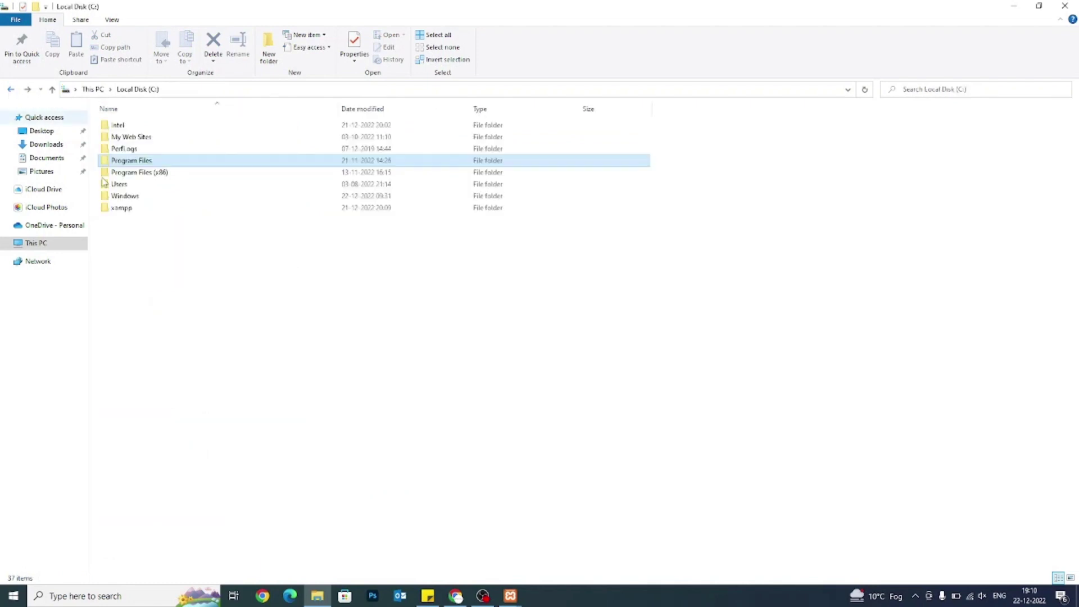
pyautogui.doubleClick(140, 212)
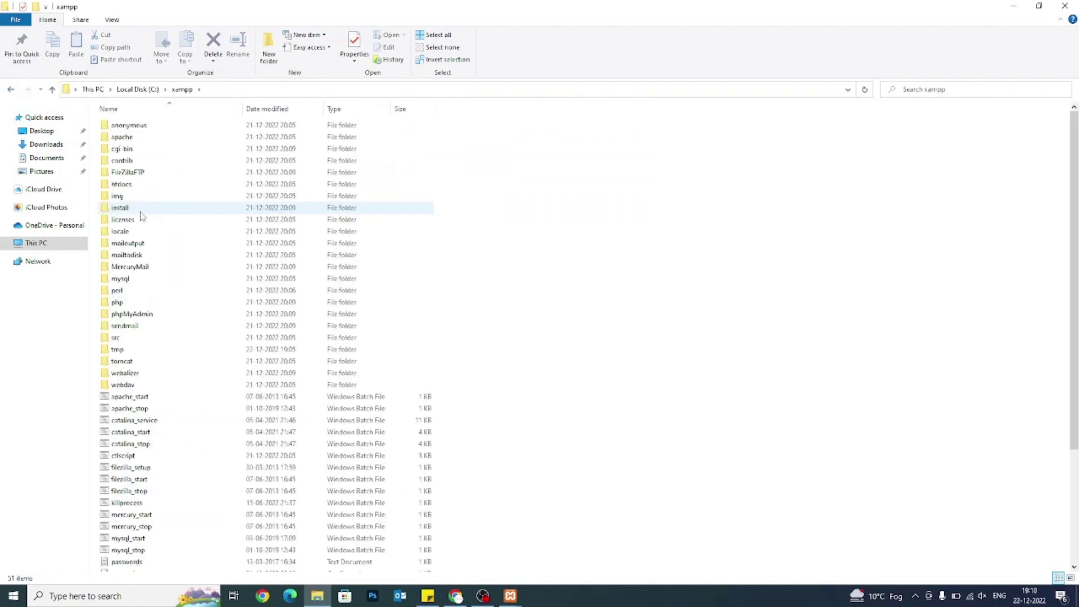
pyautogui.doubleClick(116, 188)
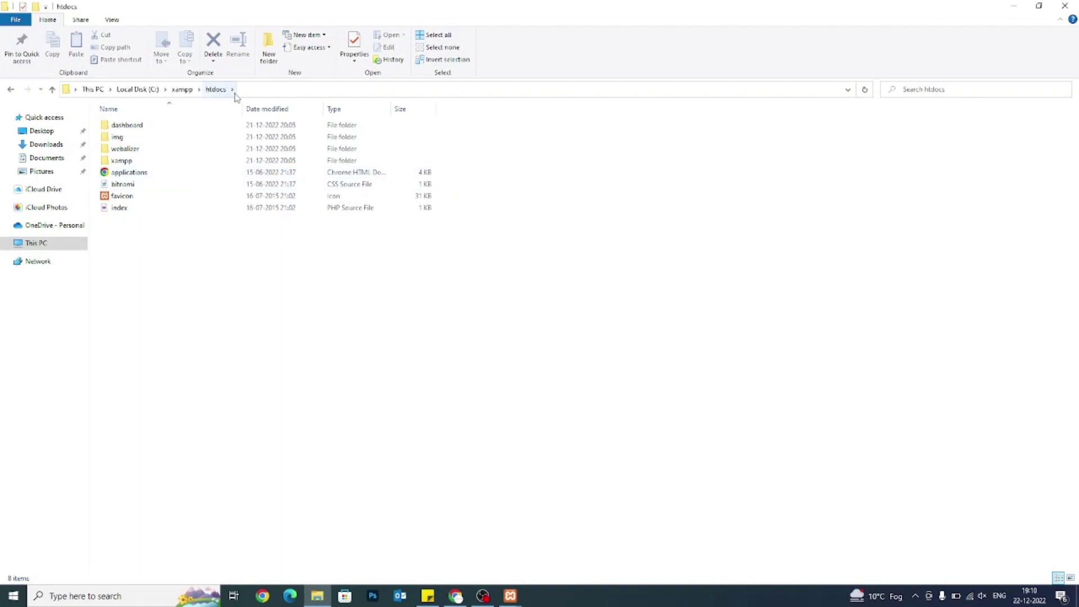
pyautogui.click(256, 90)
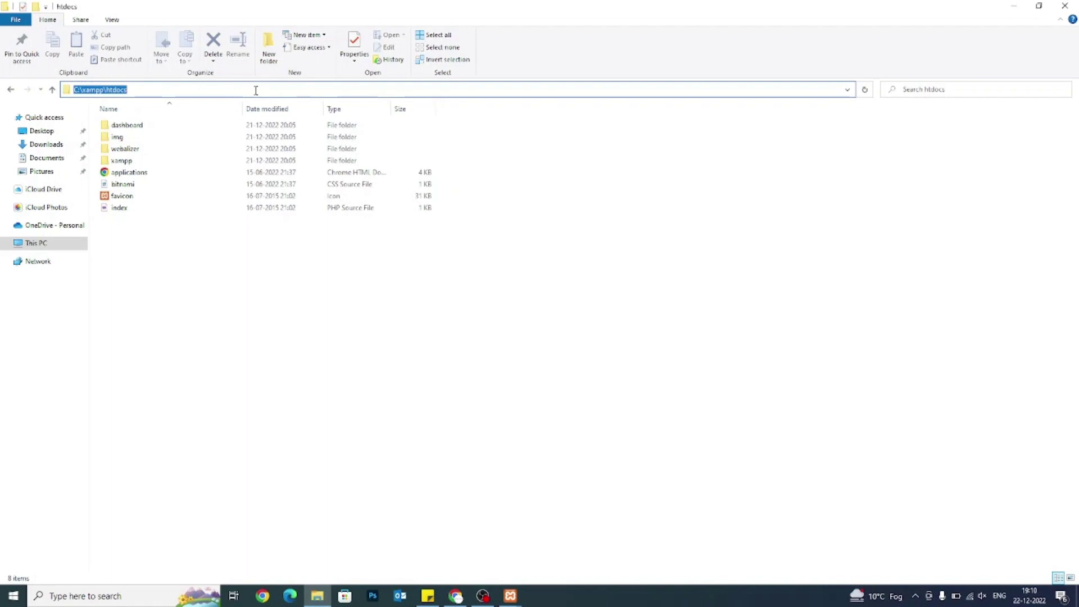
pyautogui.click(229, 320)
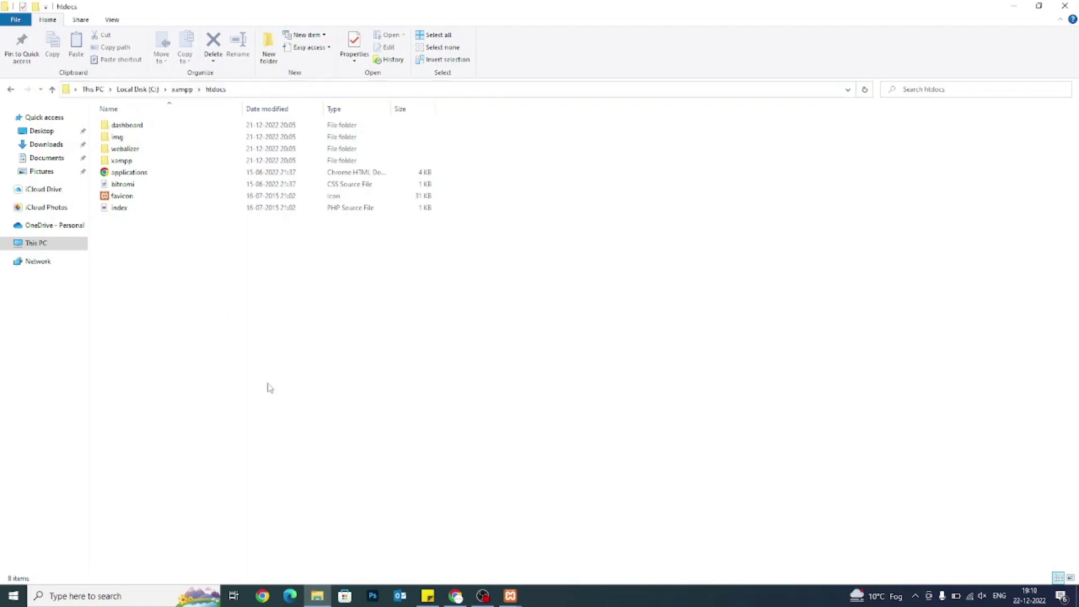
# Open localhost/dashboard through Apache's Admin button, then go back to the htdocs window.
pyautogui.moveTo(512, 593)
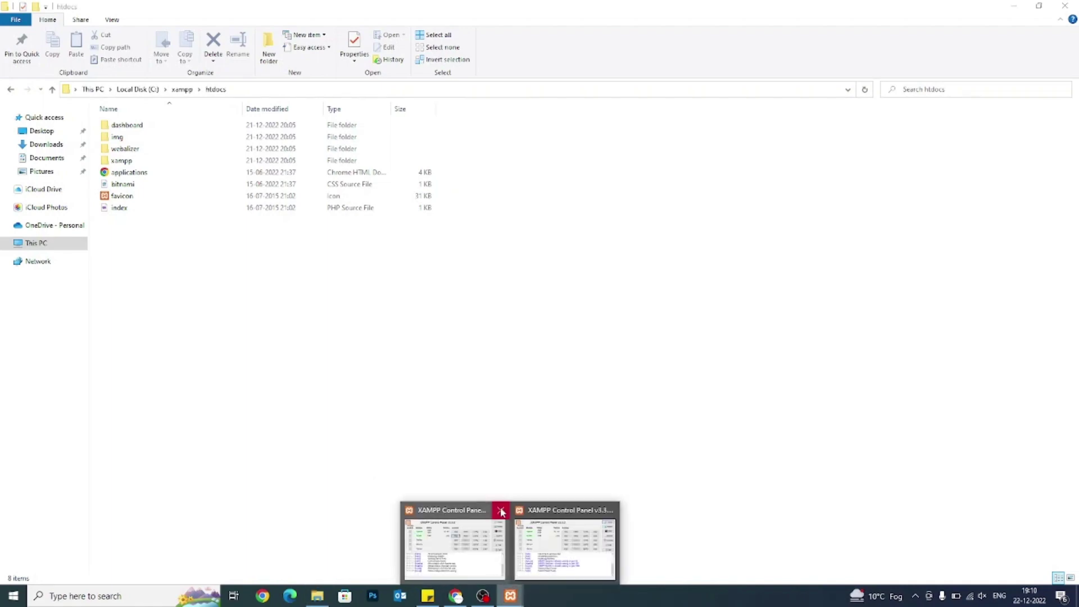
pyautogui.click(501, 510)
pyautogui.click(522, 540)
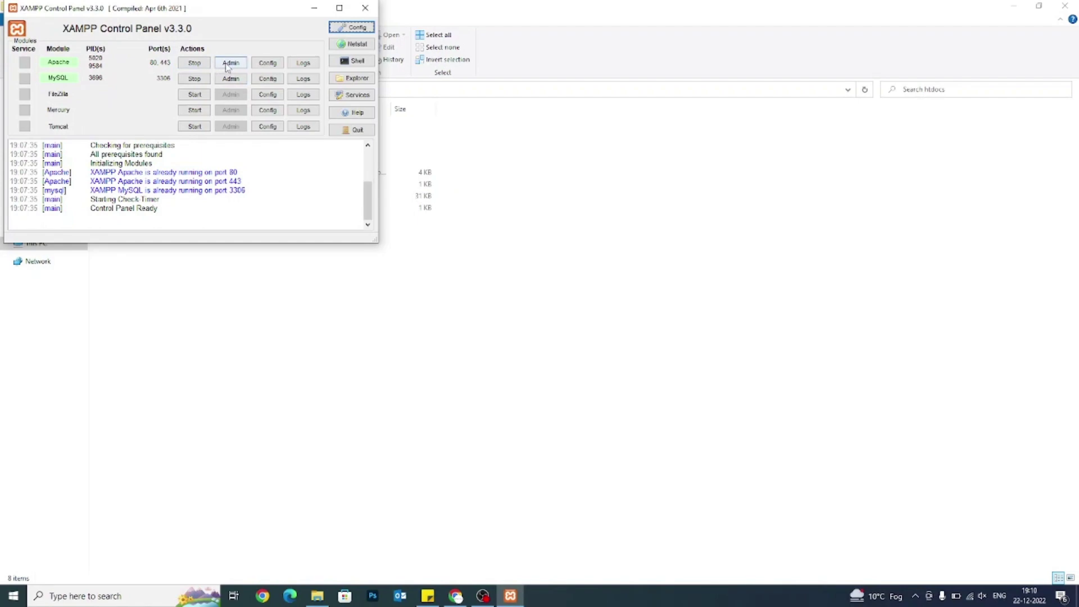
pyautogui.click(234, 65)
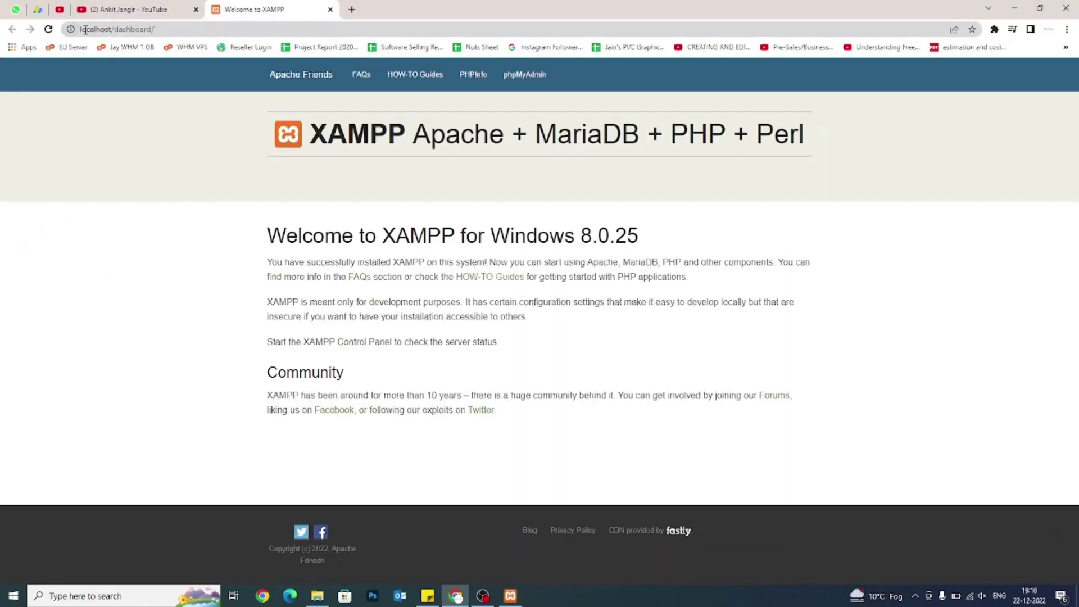
pyautogui.click(85, 29)
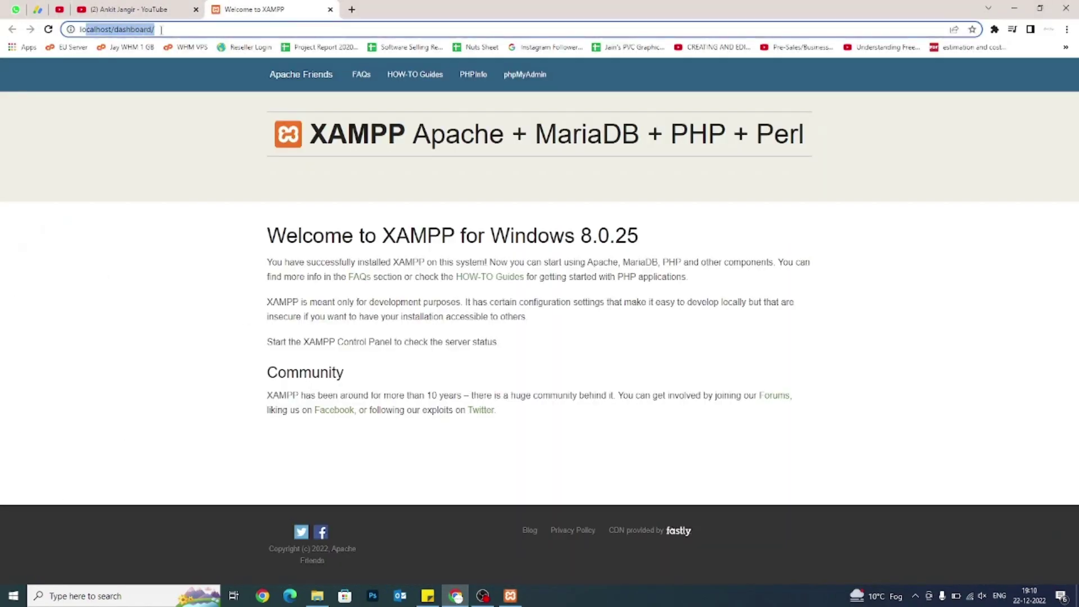
pyautogui.click(181, 167)
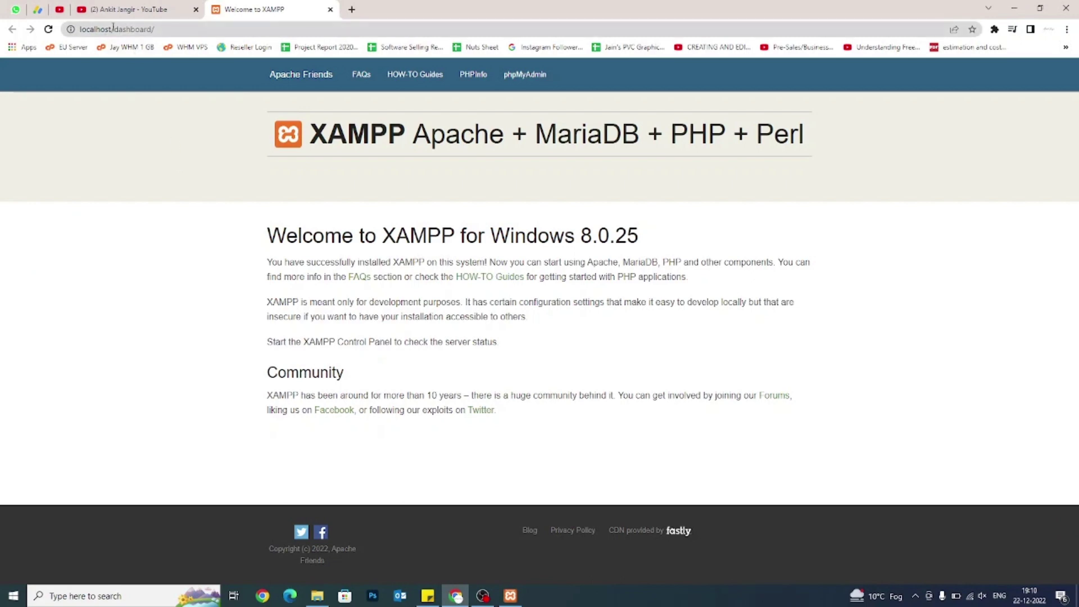
pyautogui.moveTo(112, 30); pyautogui.dragTo(180, 27)
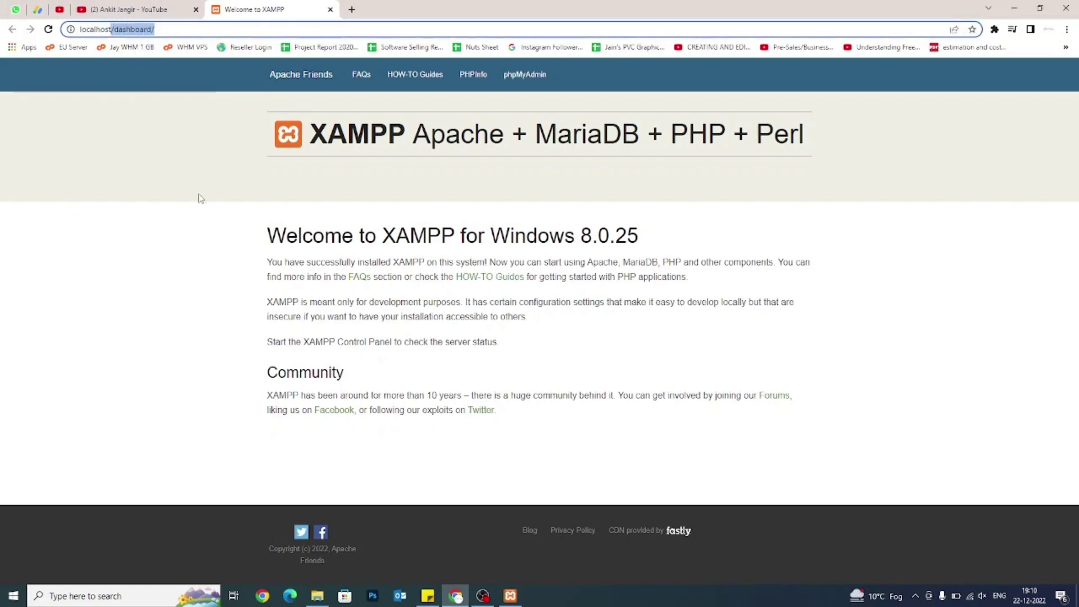
pyautogui.click(197, 233)
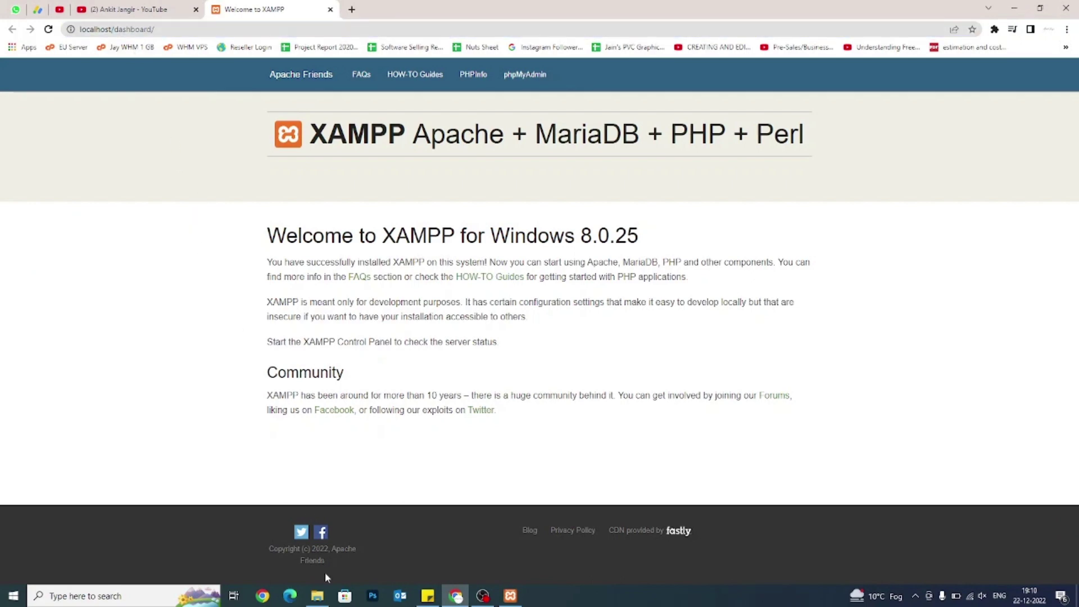
pyautogui.click(317, 596)
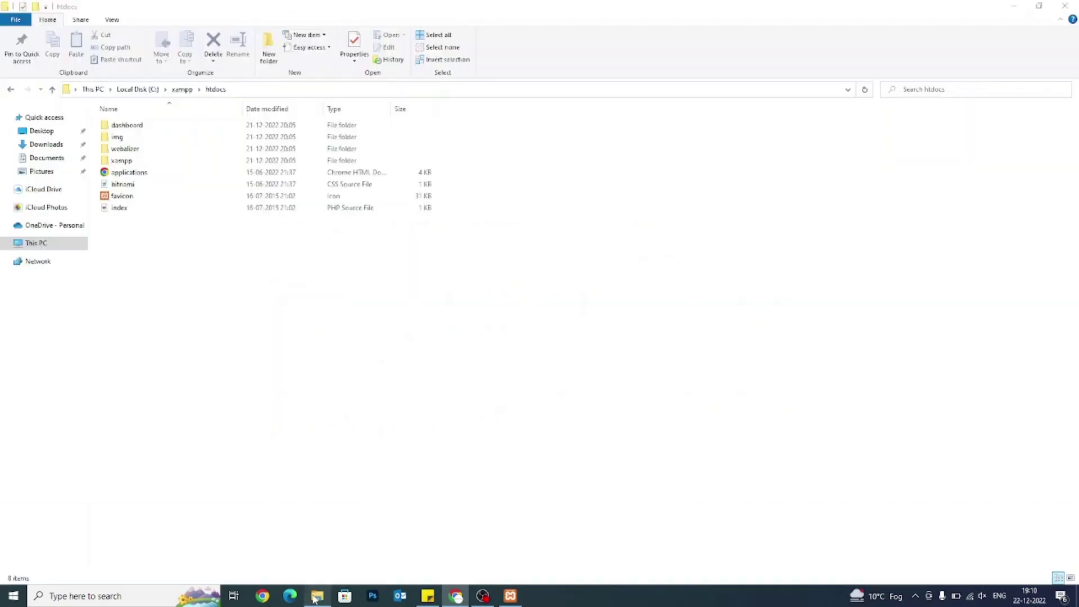
# Create a new empty folder named 'dummy' inside C:\xampp\htdocs.
pyautogui.click(121, 208)
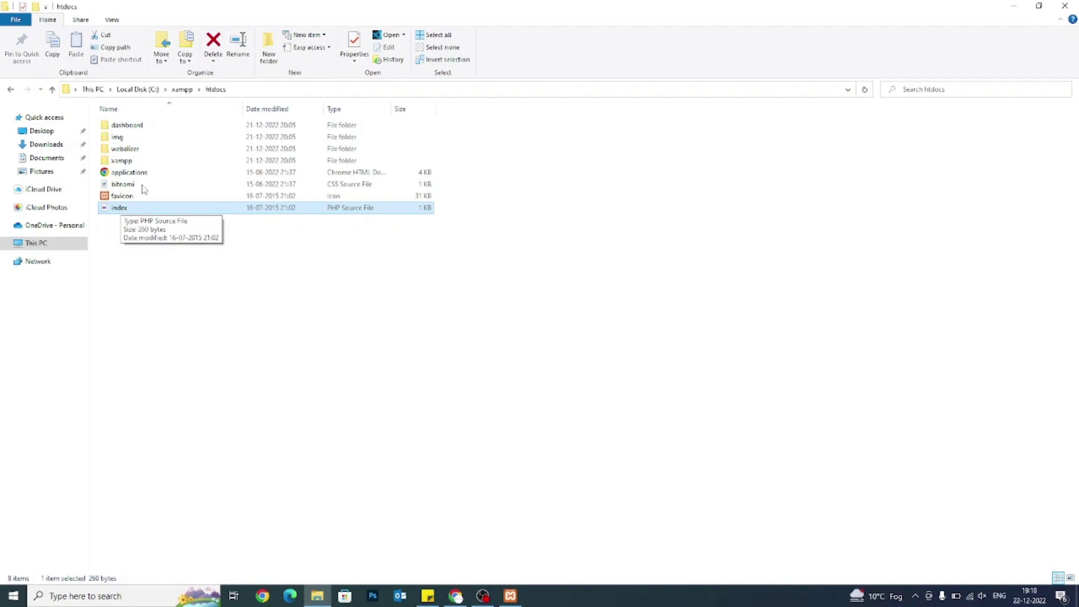
pyautogui.click(237, 91)
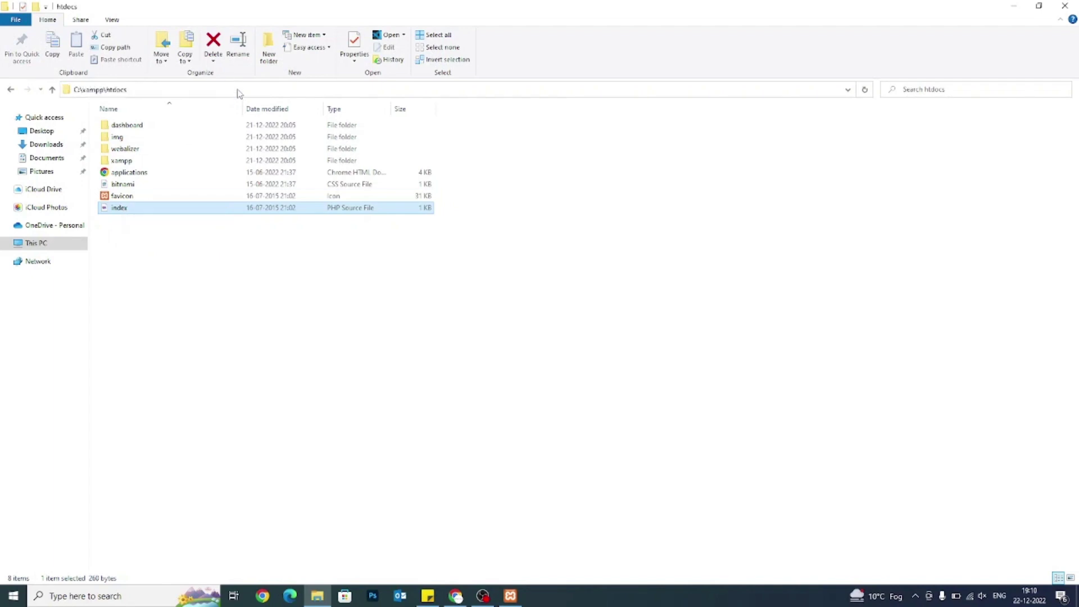
pyautogui.click(125, 211)
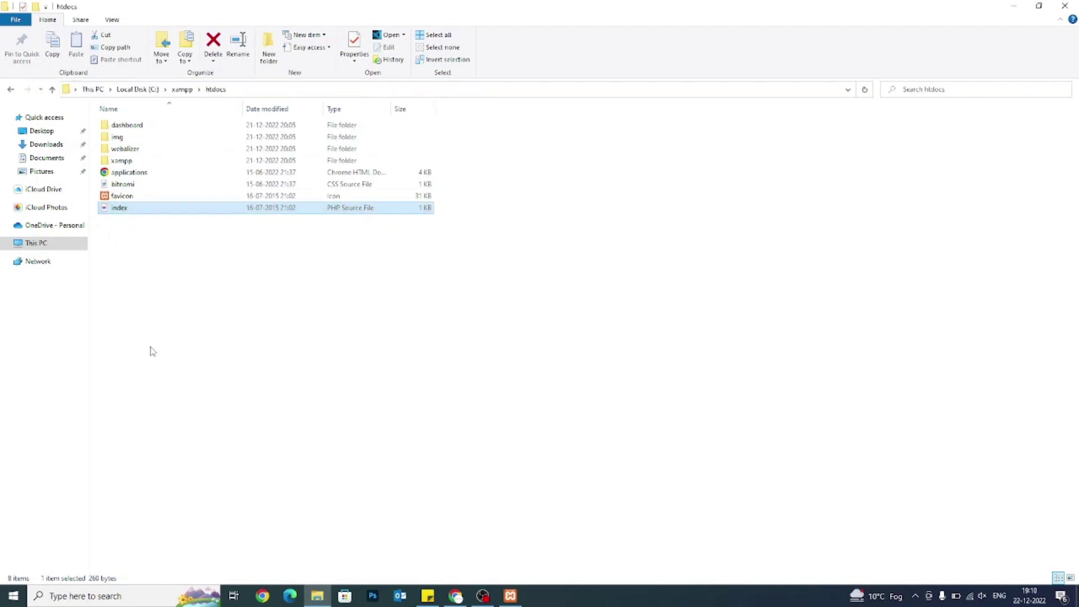
pyautogui.click(152, 352)
pyautogui.rightClick(150, 348)
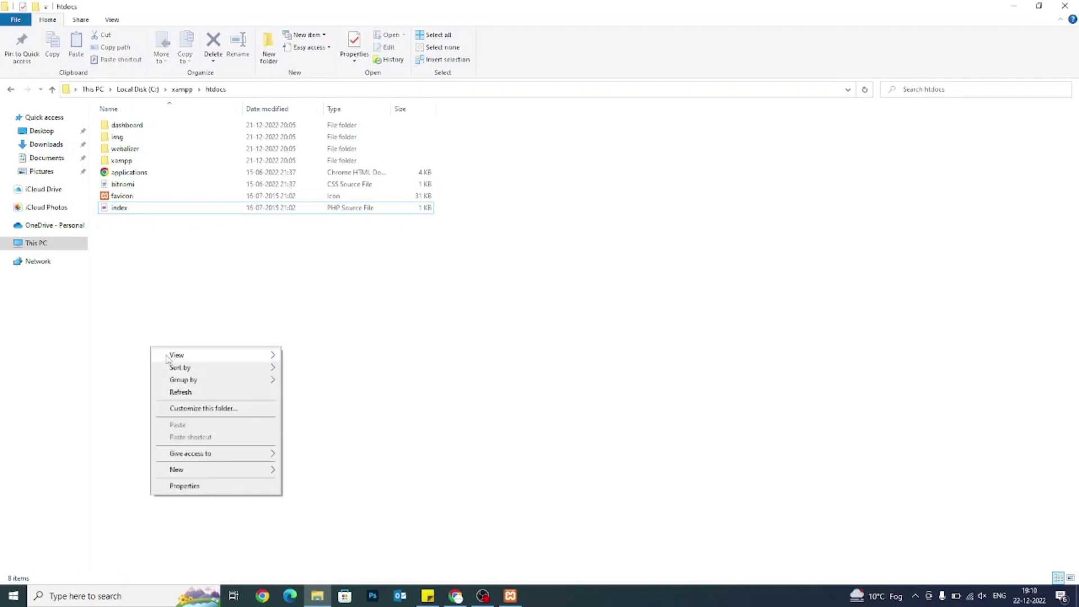
pyautogui.click(185, 296)
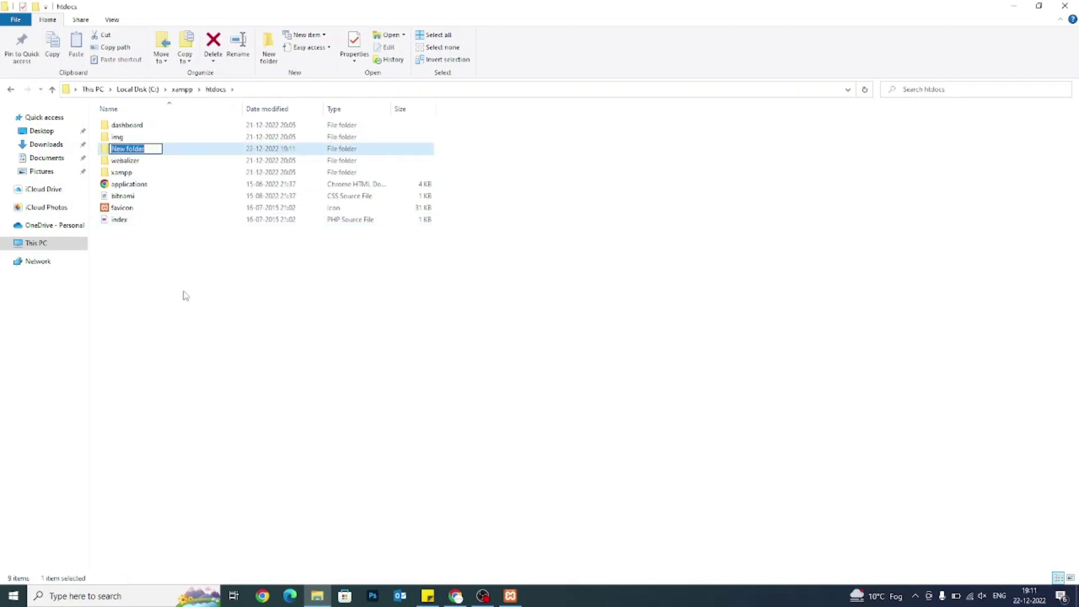
pyautogui.write('dummy')
pyautogui.press('Return')
pyautogui.hotkey('alt', 'Tab')
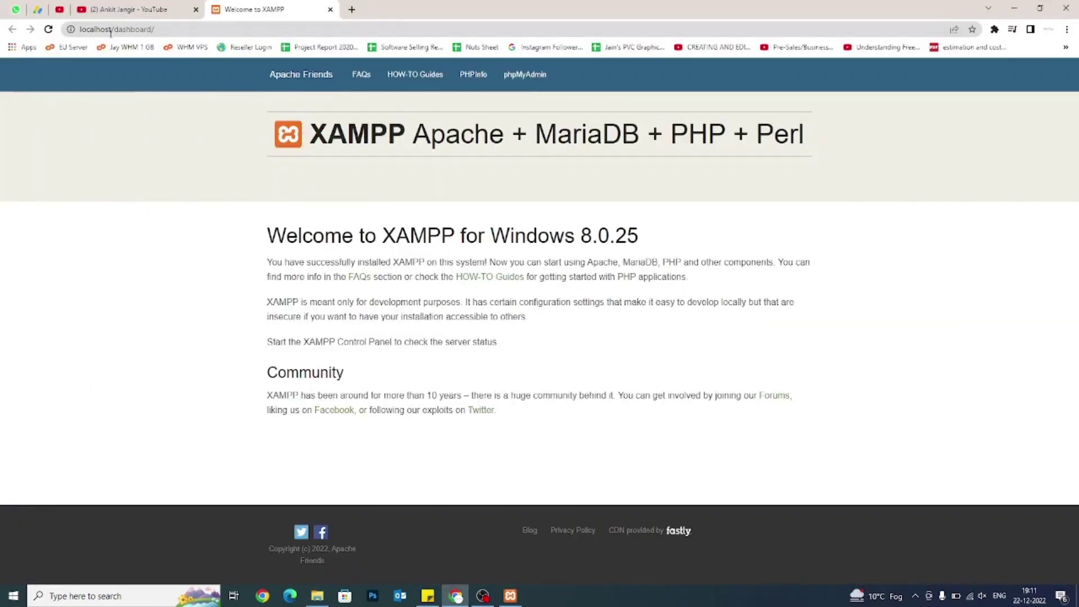
# Change the browser address from localhost/dashboard to localhost/dummy and load it.
pyautogui.click(125, 31)
pyautogui.doubleClick(125, 31)
pyautogui.press('BackSpace')
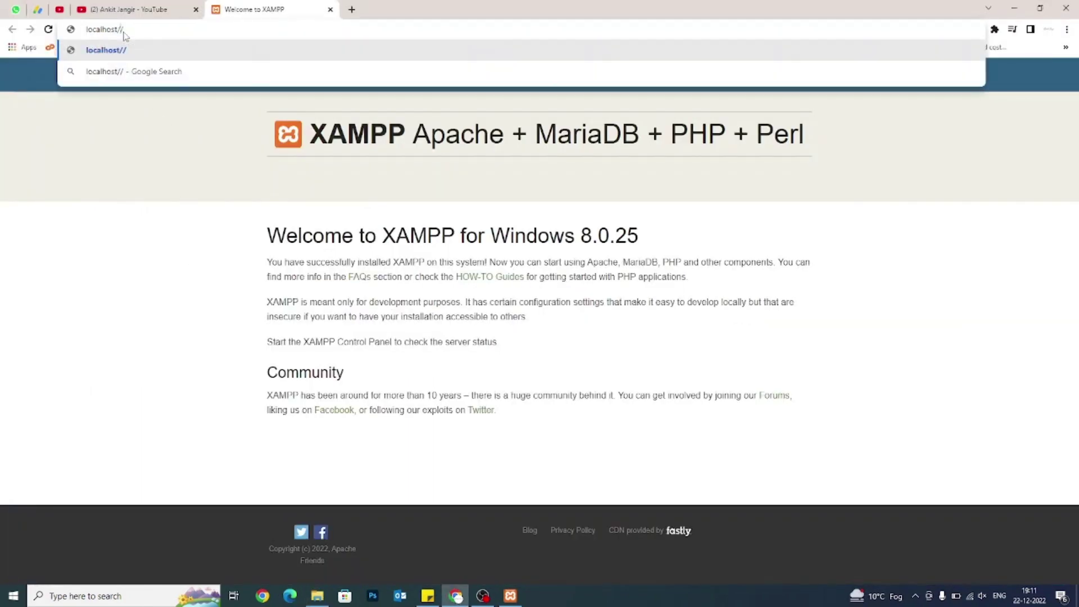
pyautogui.write('dummy')
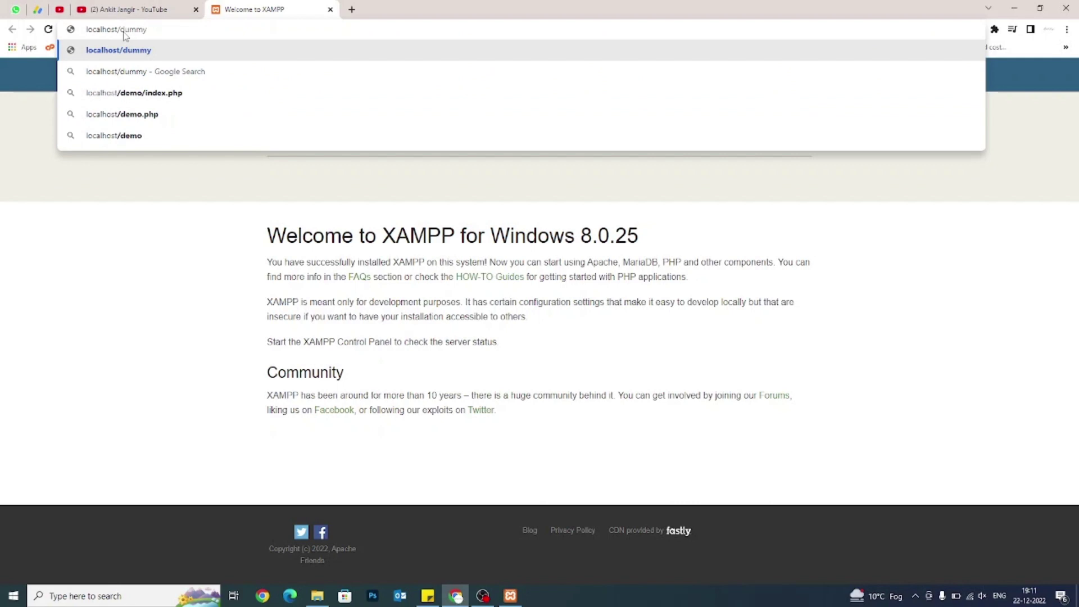
pyautogui.press('Return')
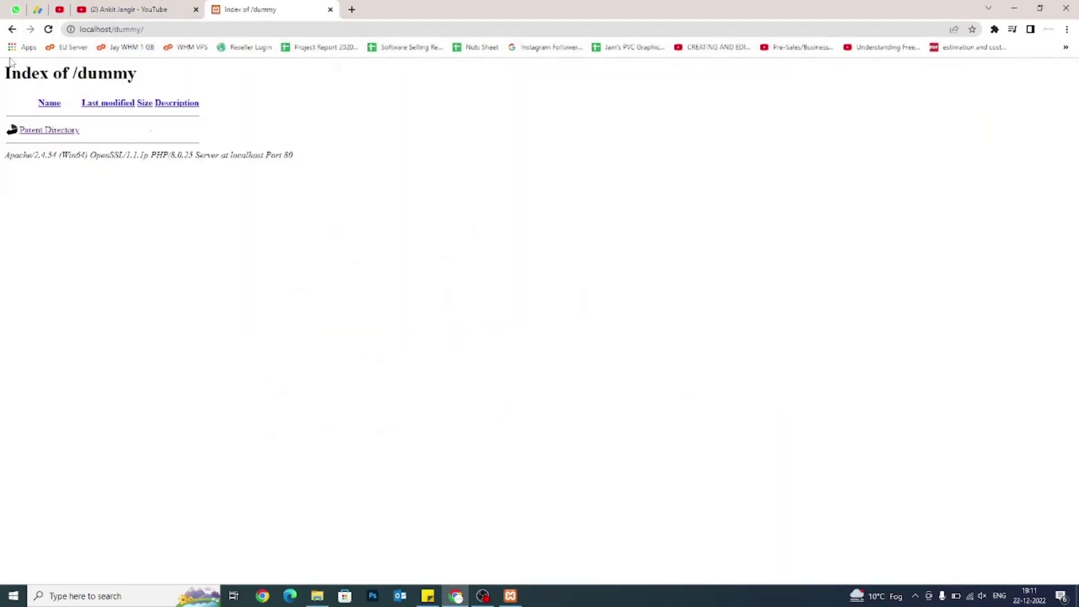
# Inspect the empty Index of /dummy listing with only a Parent Directory row.
pyautogui.moveTo(5, 72); pyautogui.dragTo(150, 75)
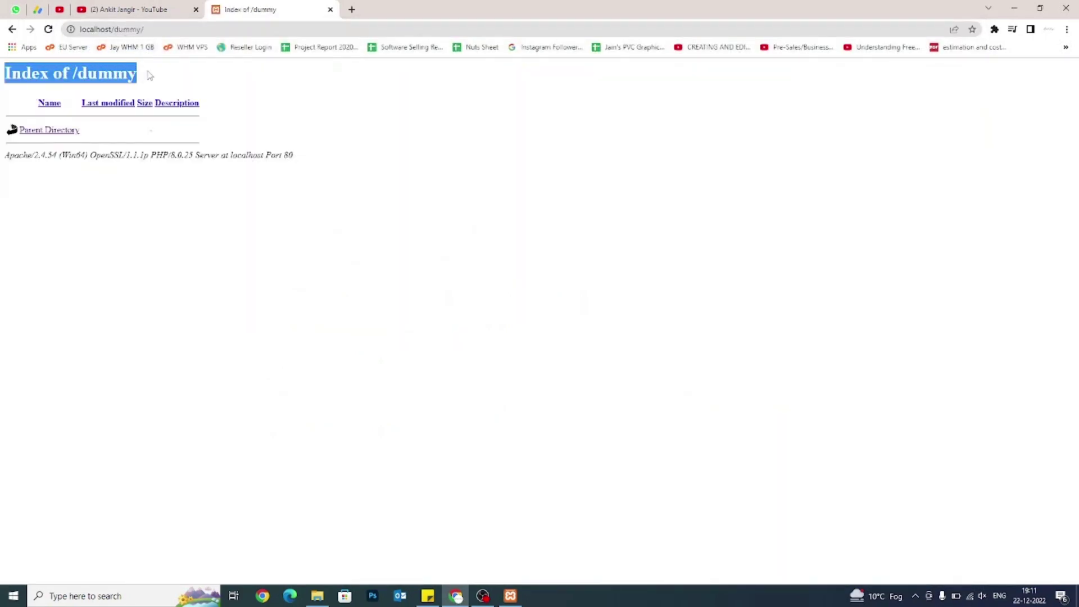
pyautogui.click(159, 29)
pyautogui.click(147, 171)
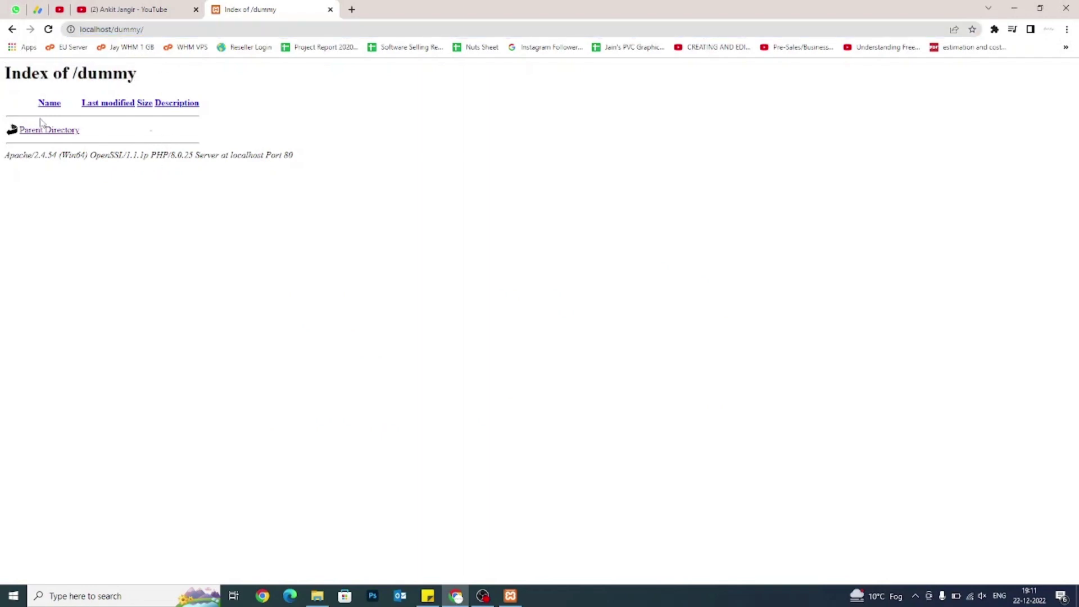
pyautogui.moveTo(28, 106); pyautogui.dragTo(214, 106)
pyautogui.click(203, 156)
# Paste a copy of bitnami.css from htdocs into the dummy folder.
pyautogui.hotkey('alt', 'Tab')
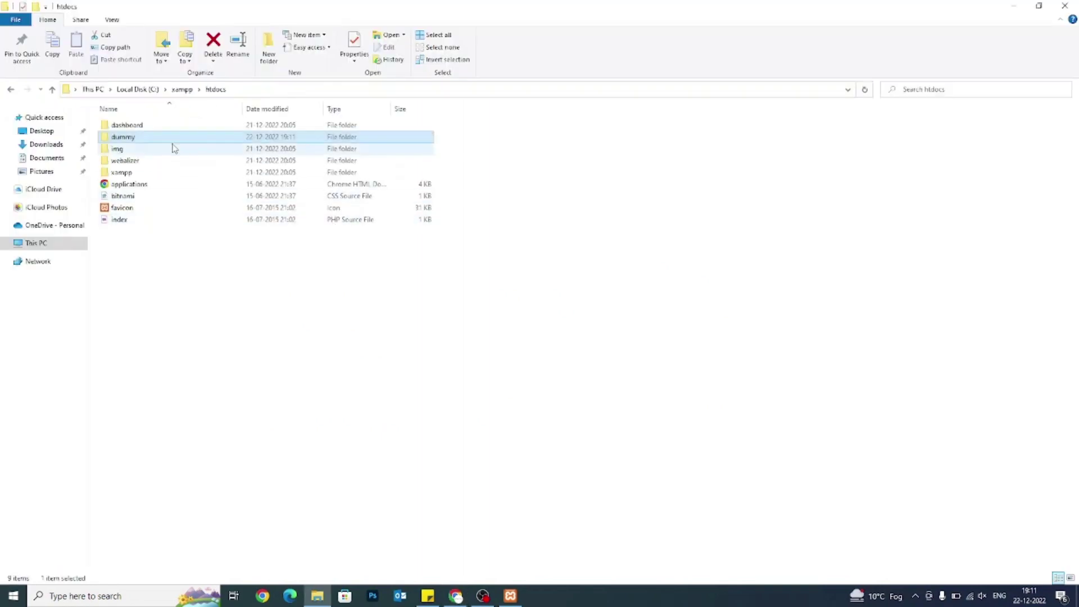
pyautogui.doubleClick(150, 139)
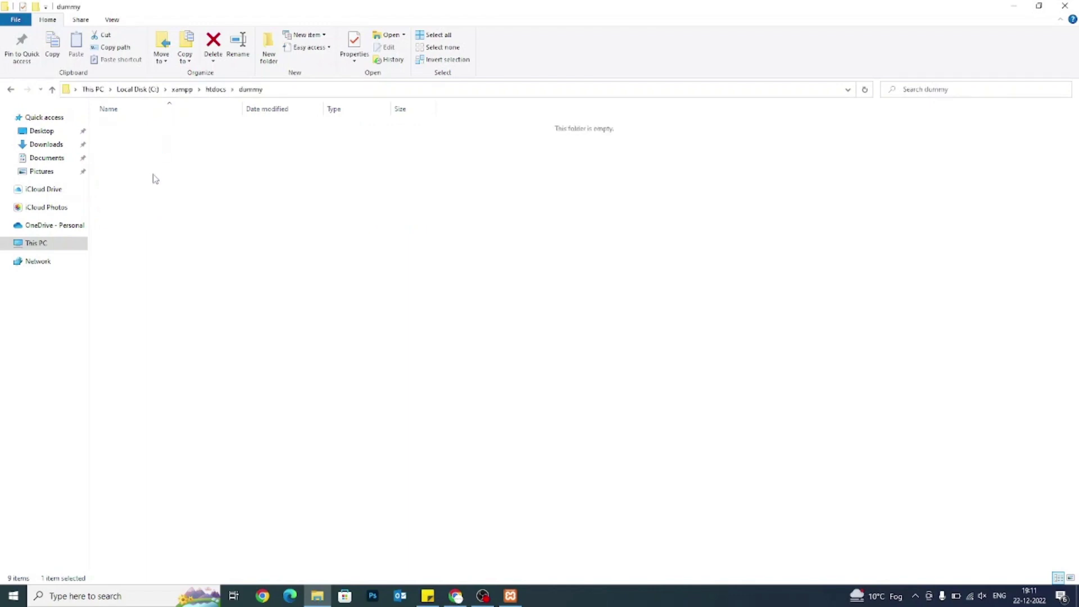
pyautogui.click(213, 90)
pyautogui.click(130, 197)
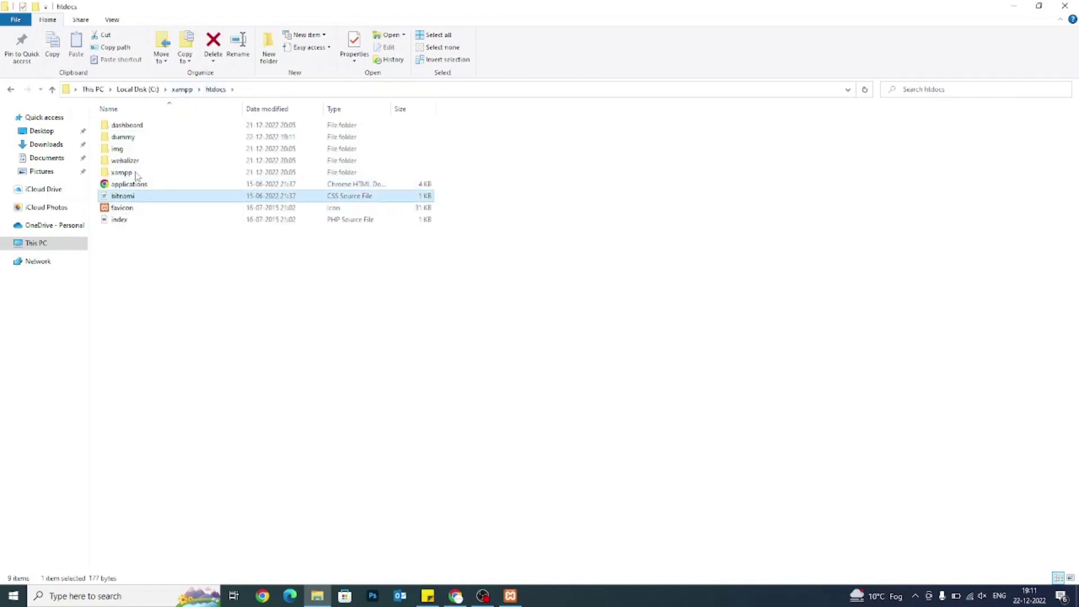
pyautogui.doubleClick(122, 138)
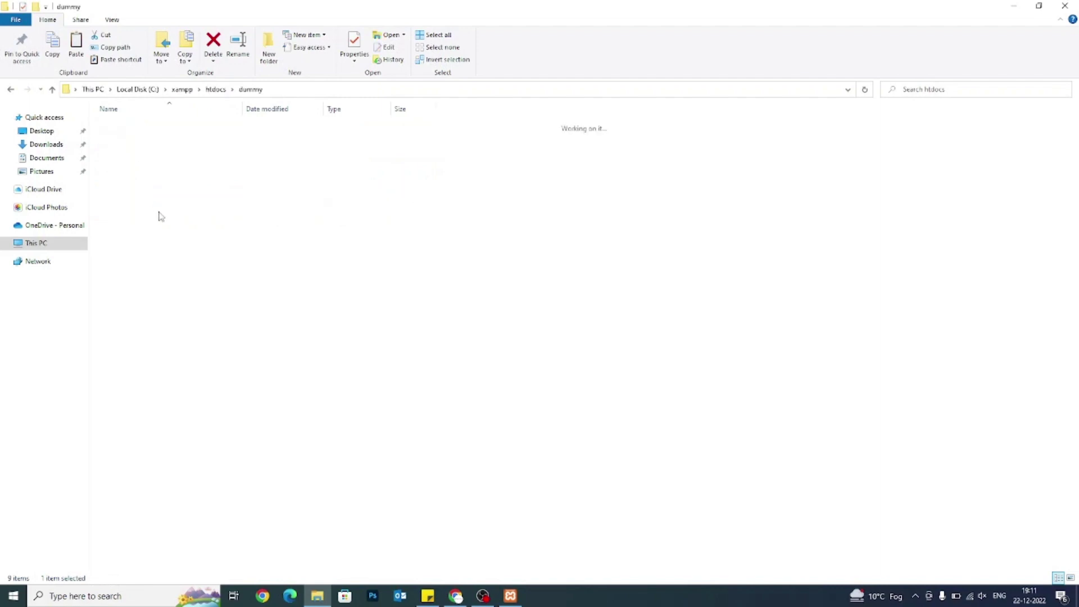
pyautogui.hotkey('ctrl', 'v')
# Refresh localhost/dummy to see bitnami.css (177 bytes) listed, then return to htdocs.
pyautogui.hotkey('alt', 'Tab')
pyautogui.press('F5')
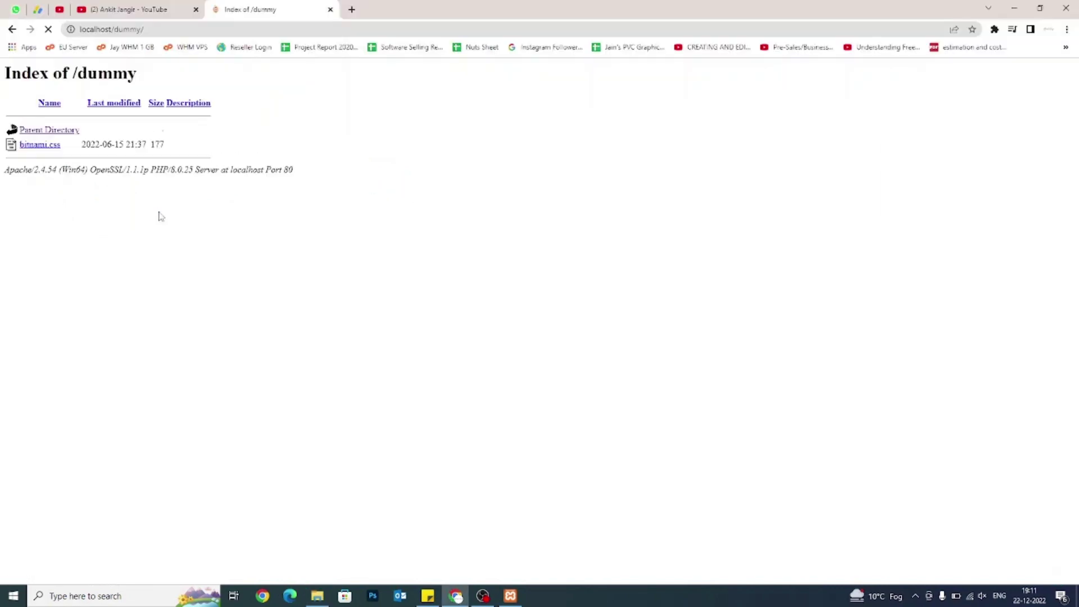
pyautogui.moveTo(77, 148); pyautogui.dragTo(25, 149)
pyautogui.click(57, 225)
pyautogui.moveTo(342, 180); pyautogui.dragTo(3, 82)
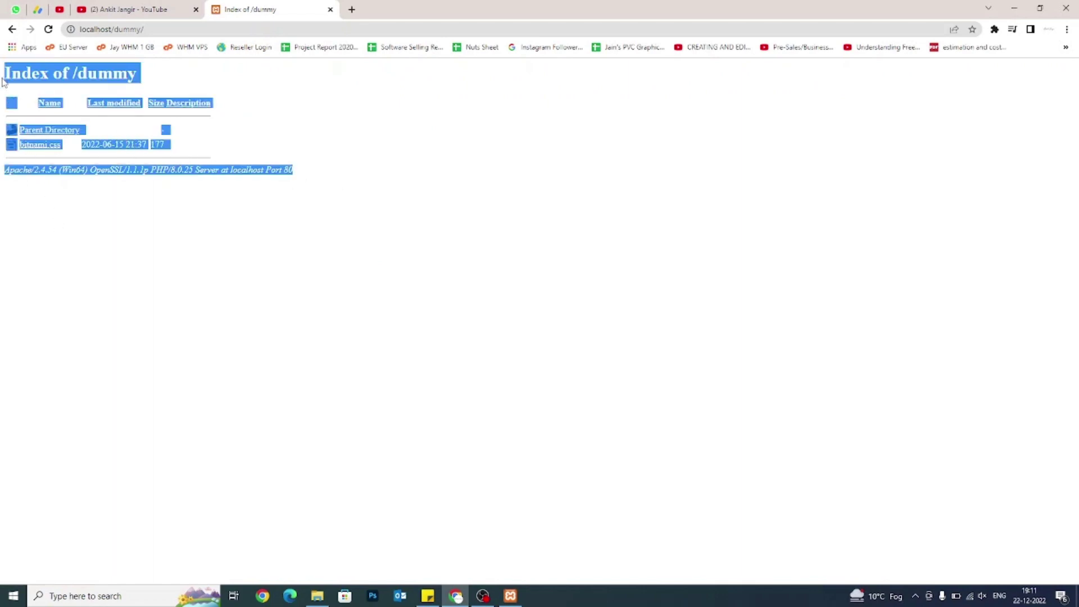
pyautogui.click(3, 82)
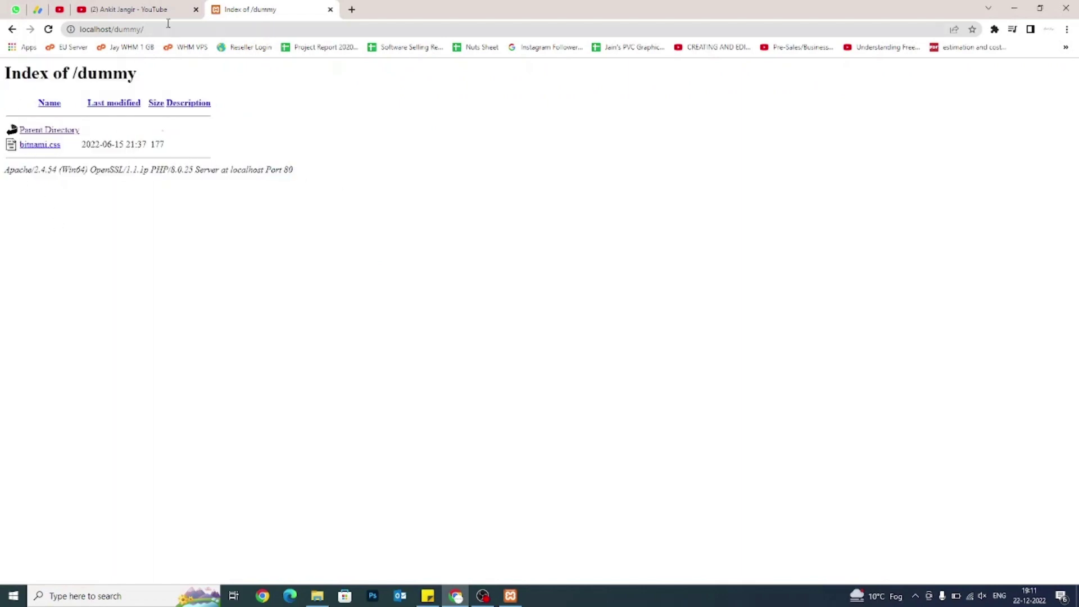
pyautogui.doubleClick(109, 29)
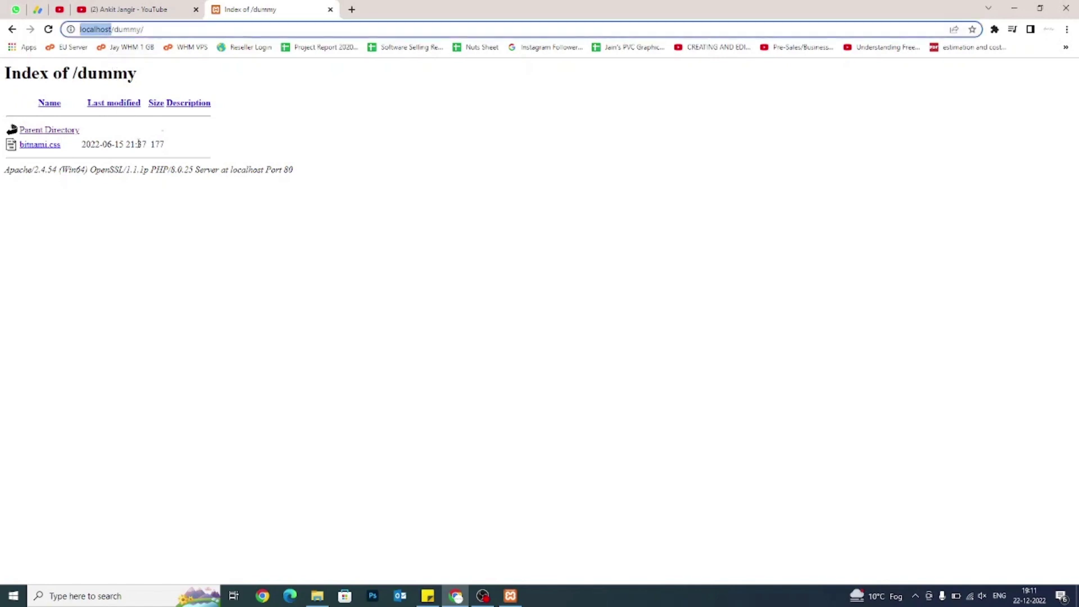
pyautogui.hotkey('alt', 'Tab')
pyautogui.click(218, 89)
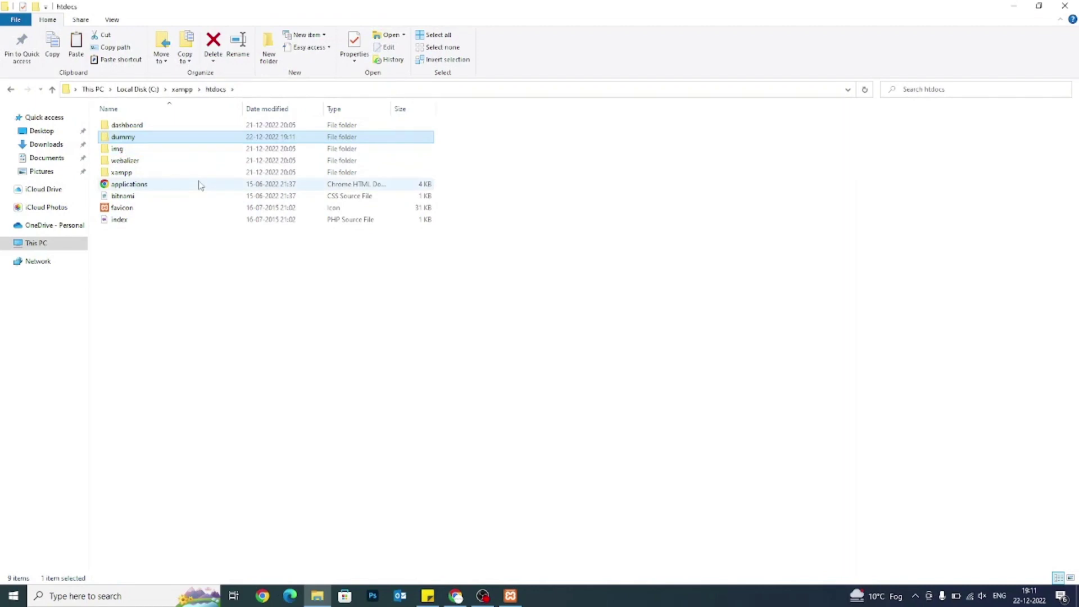
# Permanently delete dummy and confirm localhost/dummy now gives 404 Not Found.
pyautogui.hotkey('shift', 'Delete')
pyautogui.press('Return')
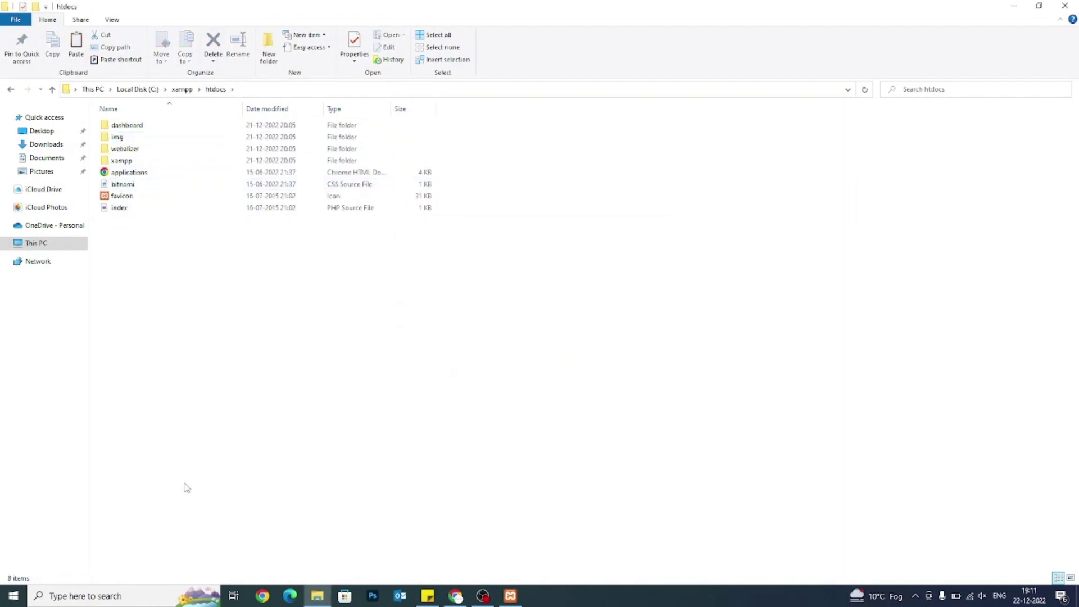
pyautogui.hotkey('alt', 'Tab')
pyautogui.click(121, 30)
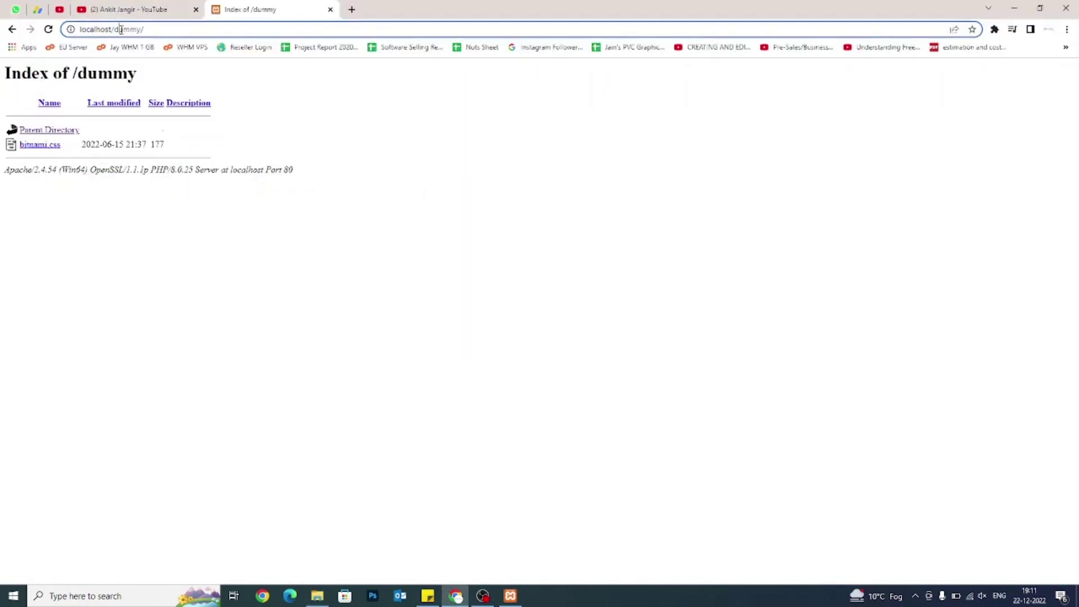
pyautogui.press('Return')
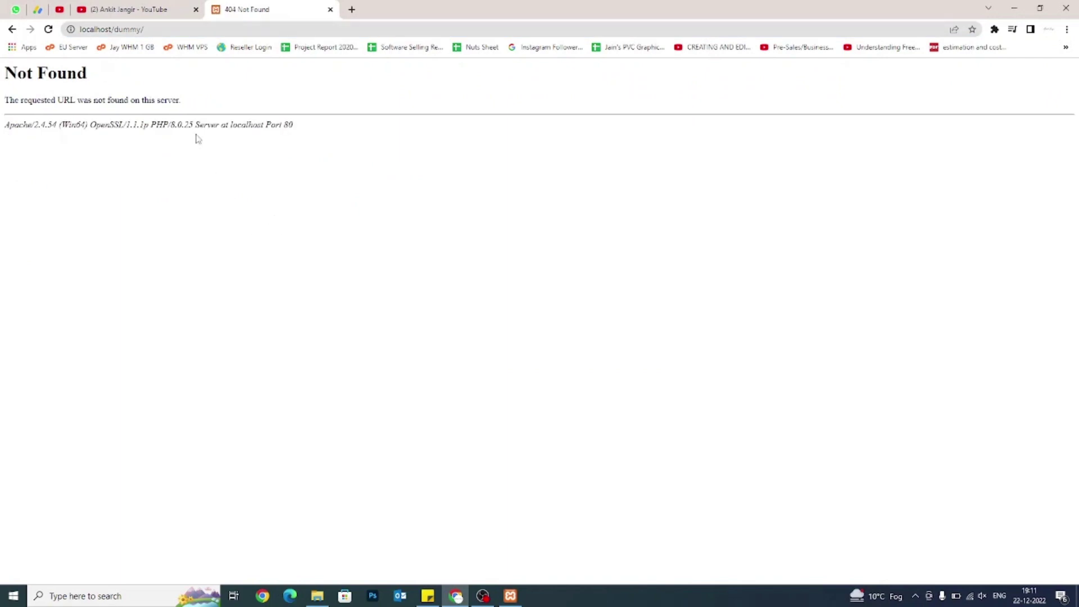
pyautogui.doubleClick(127, 29)
pyautogui.press('BackSpace')
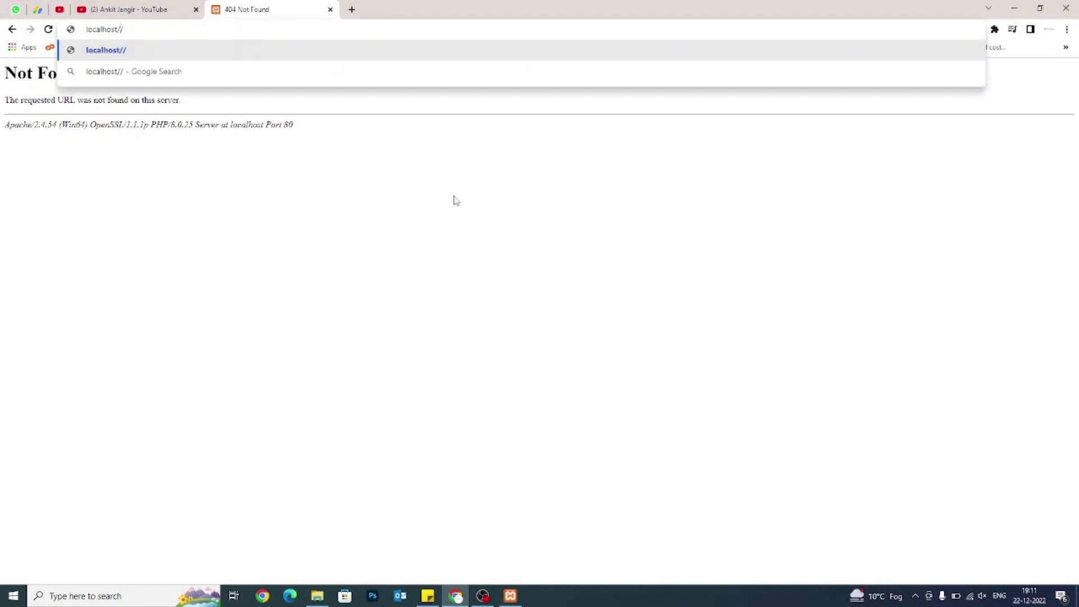
# Load localhost, then open localhost/phpmyadmin via MySQL's Admin button in XAMPP.
pyautogui.press('Return')
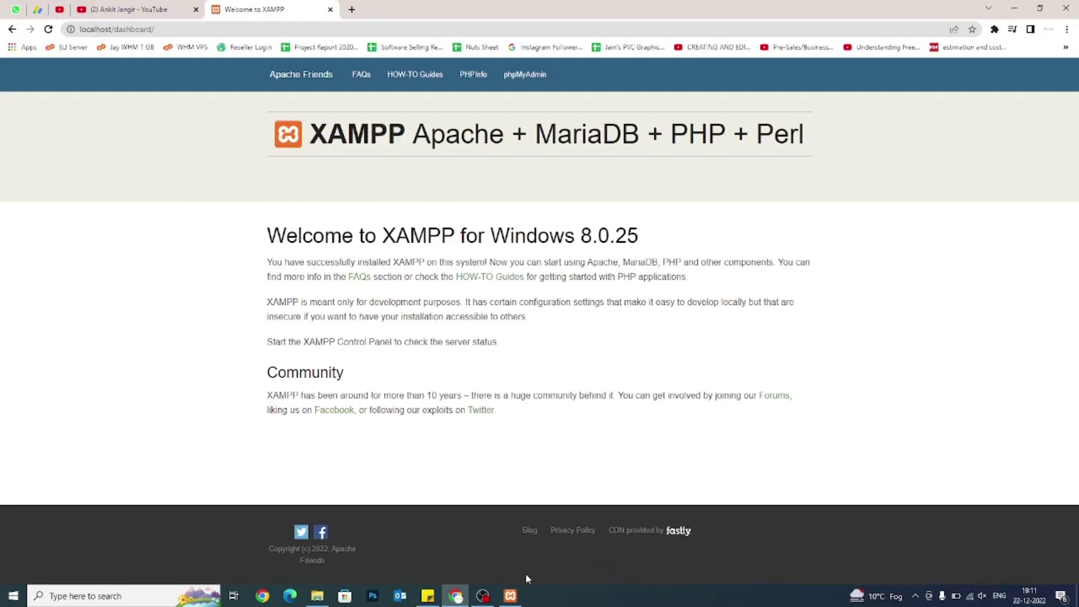
pyautogui.click(518, 594)
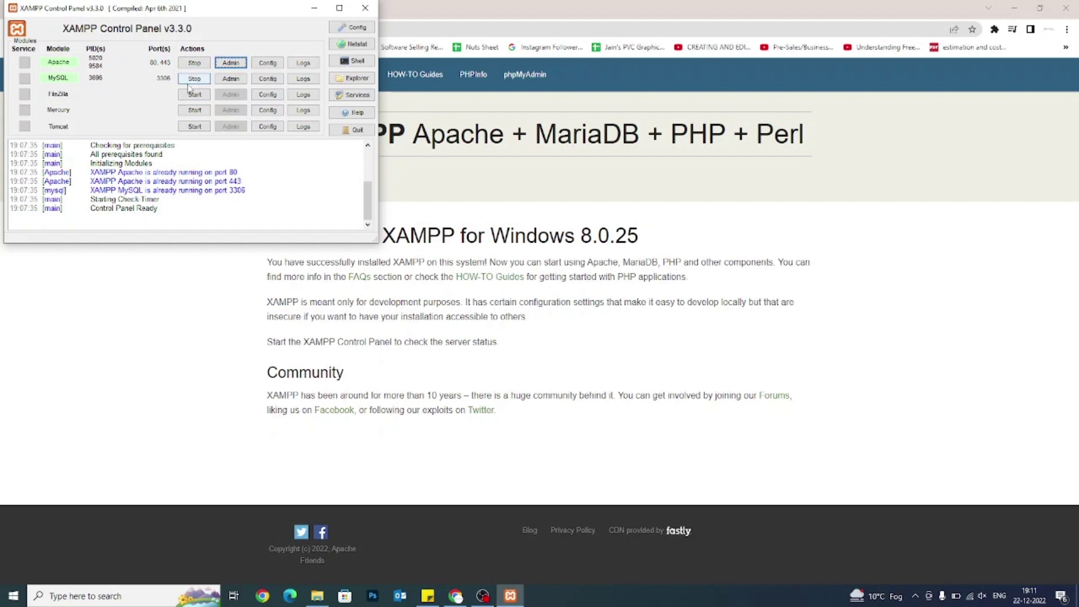
pyautogui.click(224, 84)
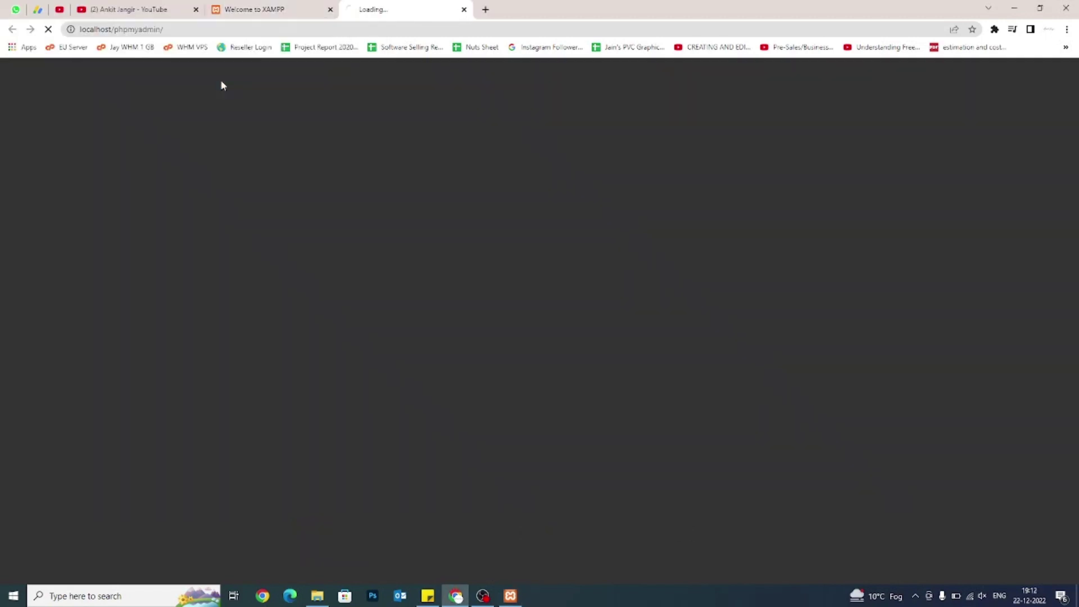
pyautogui.moveTo(114, 30); pyautogui.dragTo(173, 31)
pyautogui.click(114, 29)
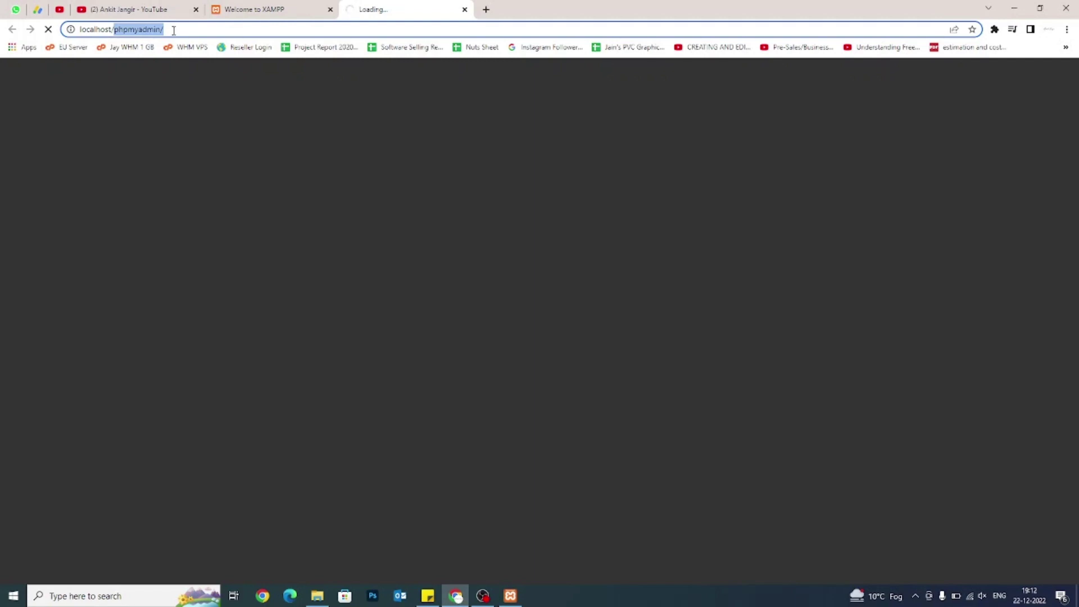
pyautogui.moveTo(502, 602)
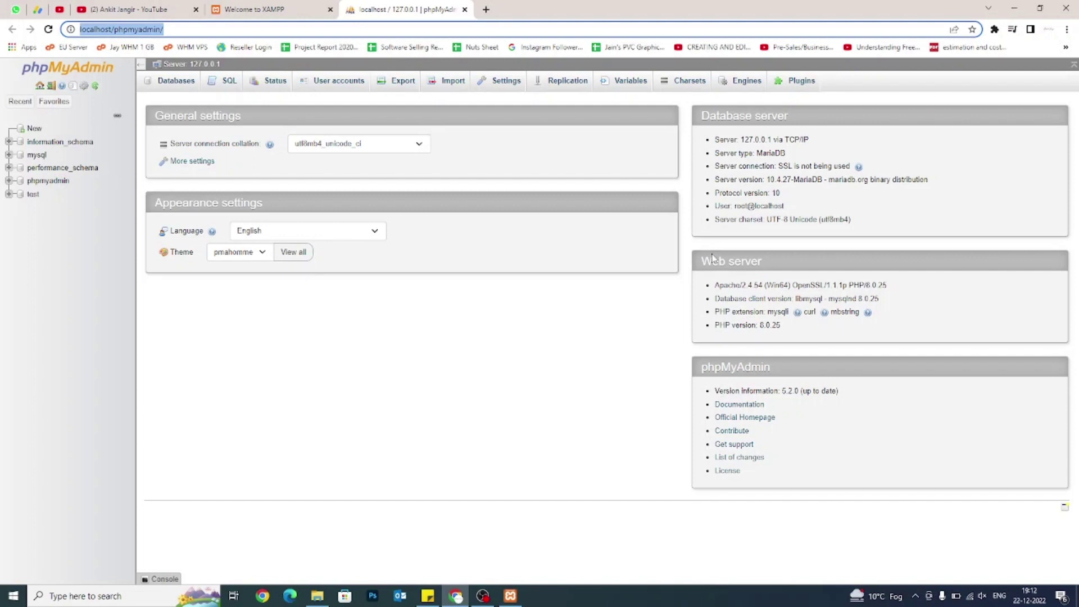
pyautogui.click(288, 7)
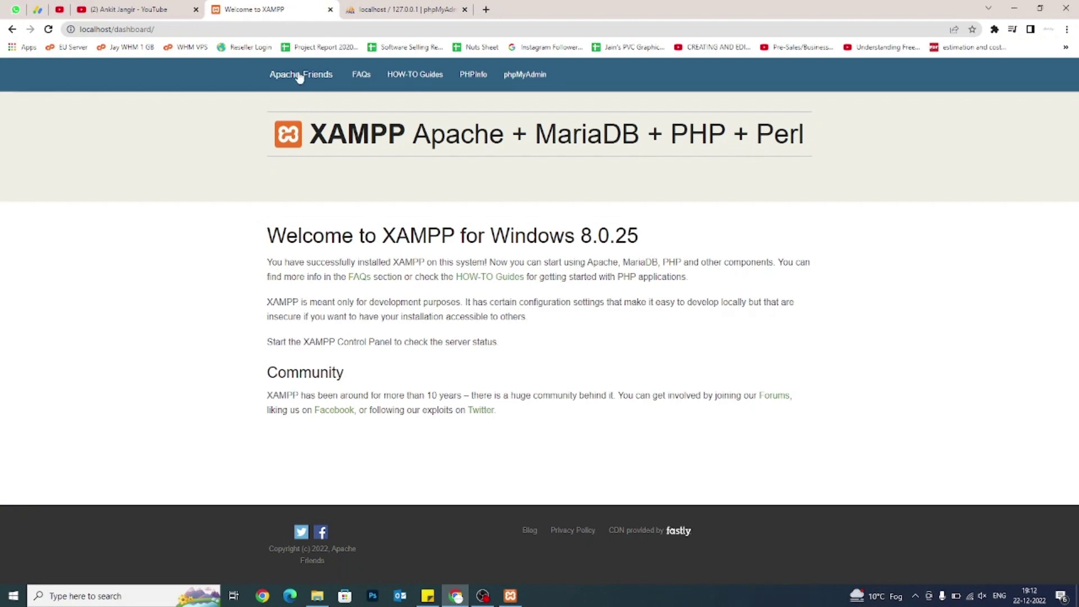
pyautogui.click(404, 8)
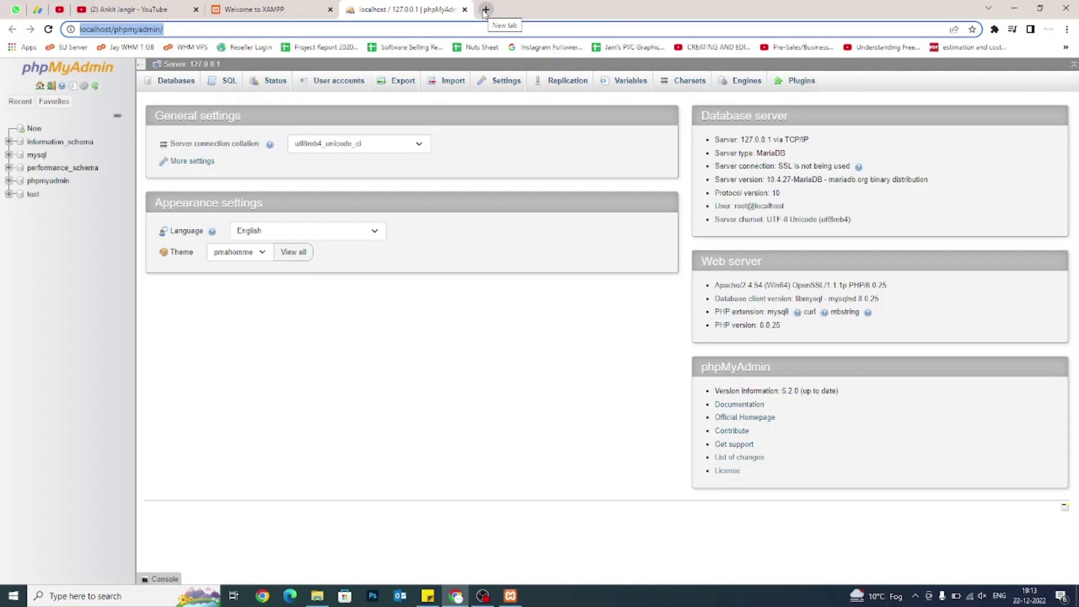
# Search 'wordpress download' in a new tab and open the Download – WordPress.org result.
pyautogui.click(484, 11)
pyautogui.click(484, 33)
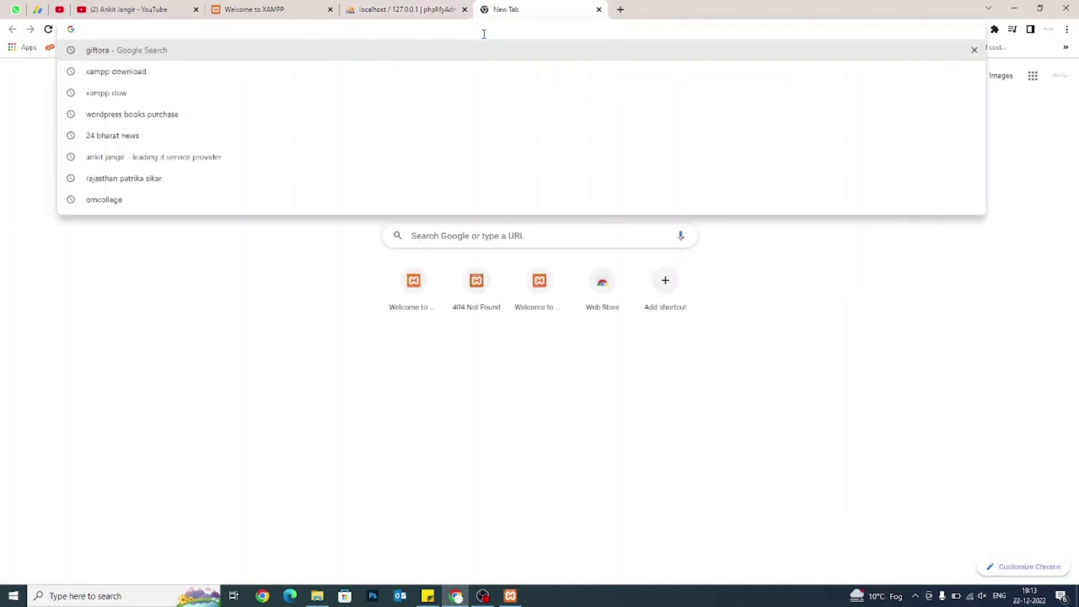
pyautogui.write('wordp')
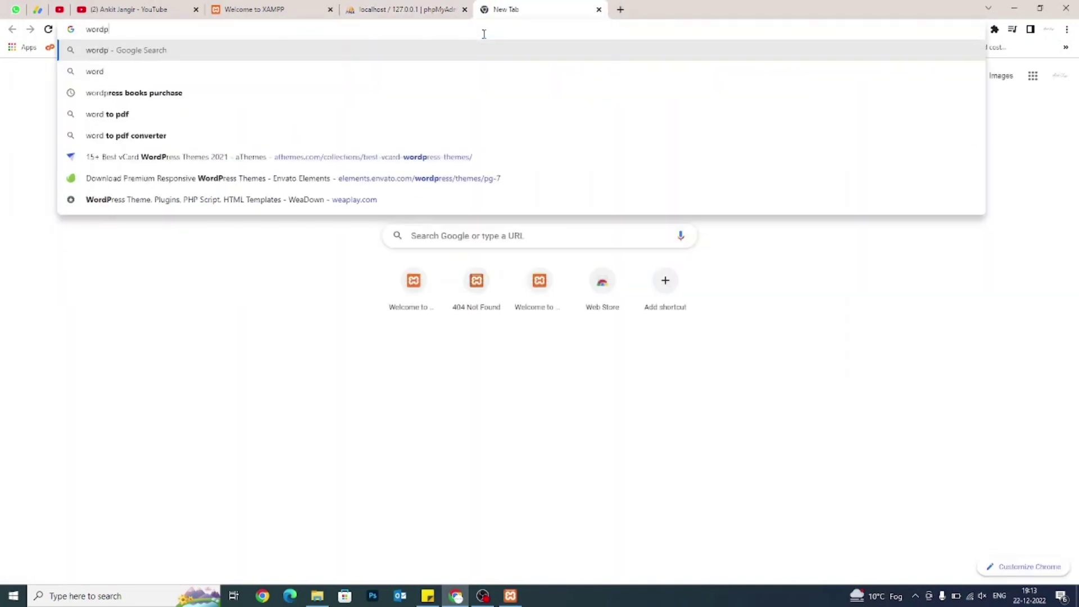
pyautogui.write('ress')
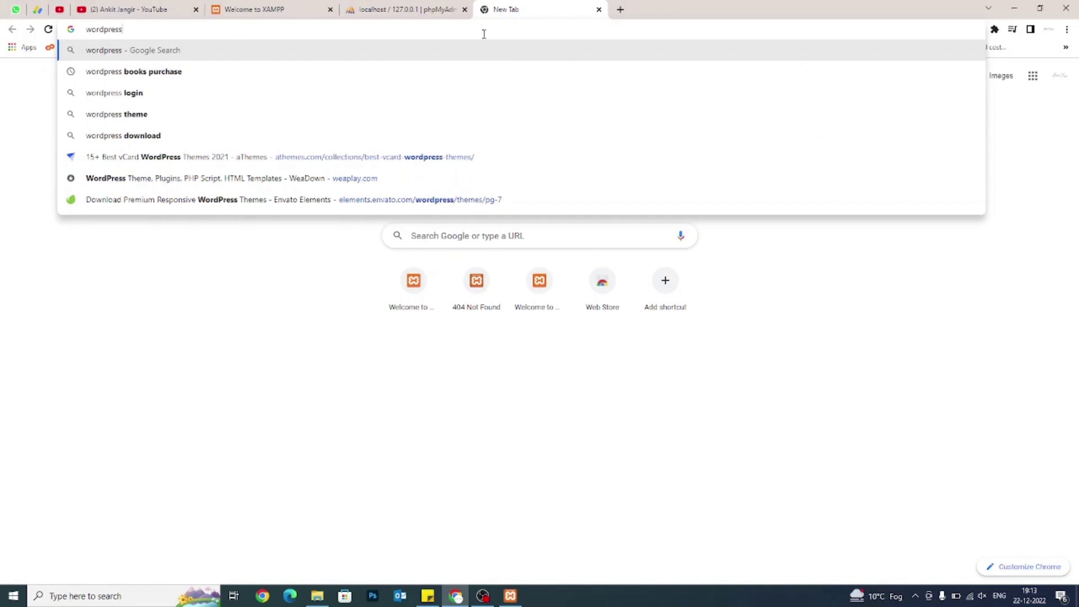
pyautogui.write(' download')
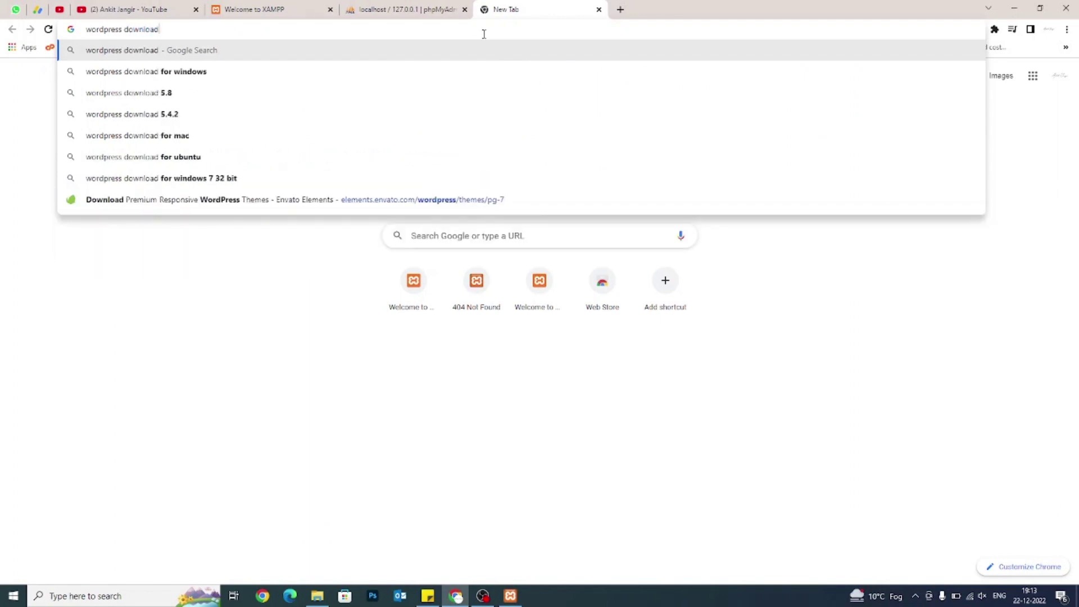
pyautogui.press('Return')
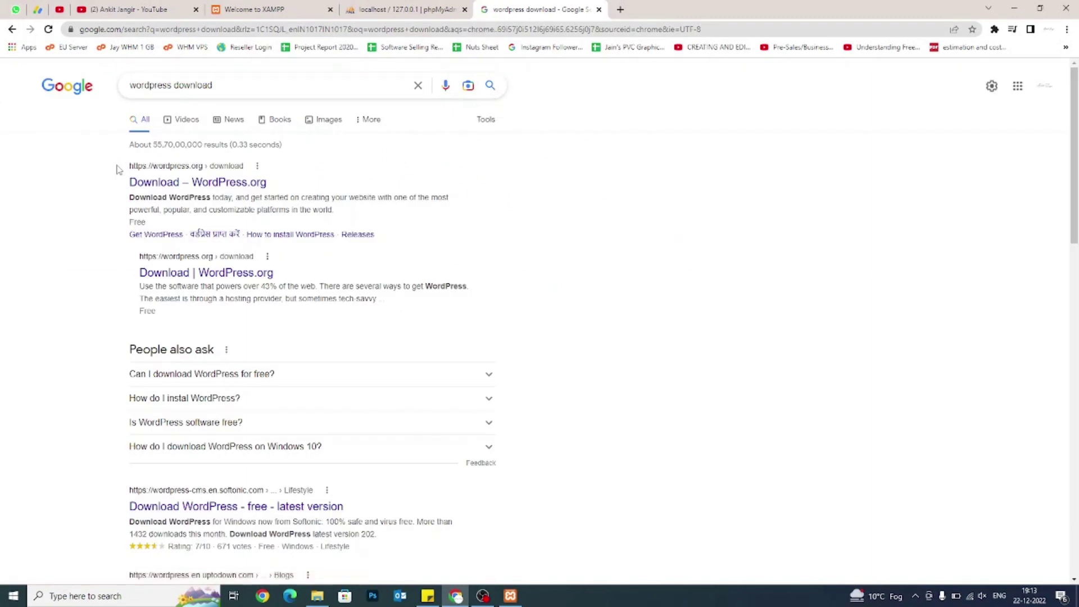
pyautogui.moveTo(129, 166); pyautogui.dragTo(236, 168)
pyautogui.click(245, 170)
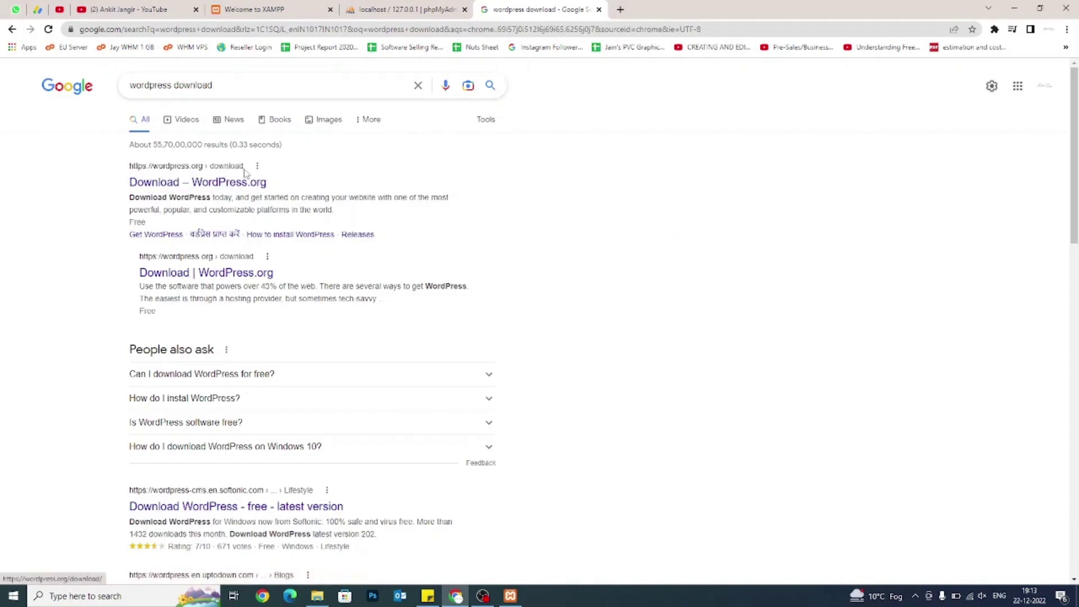
pyautogui.click(219, 192)
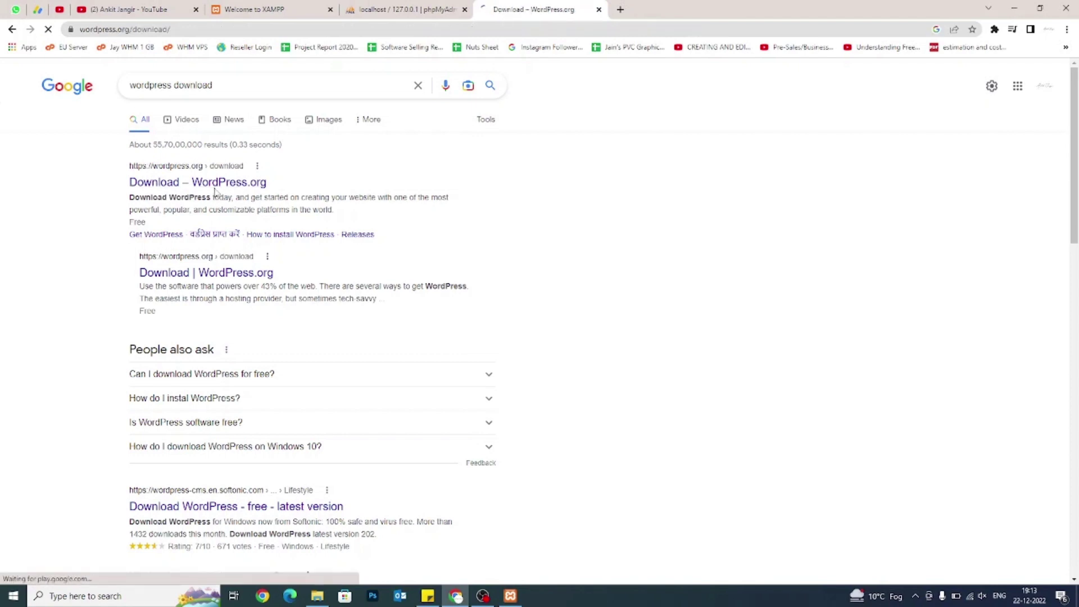
# Download wordpress-6.1.1.zip and close the Howdy thank-you modal.
pyautogui.scroll(-3, 234, 234)
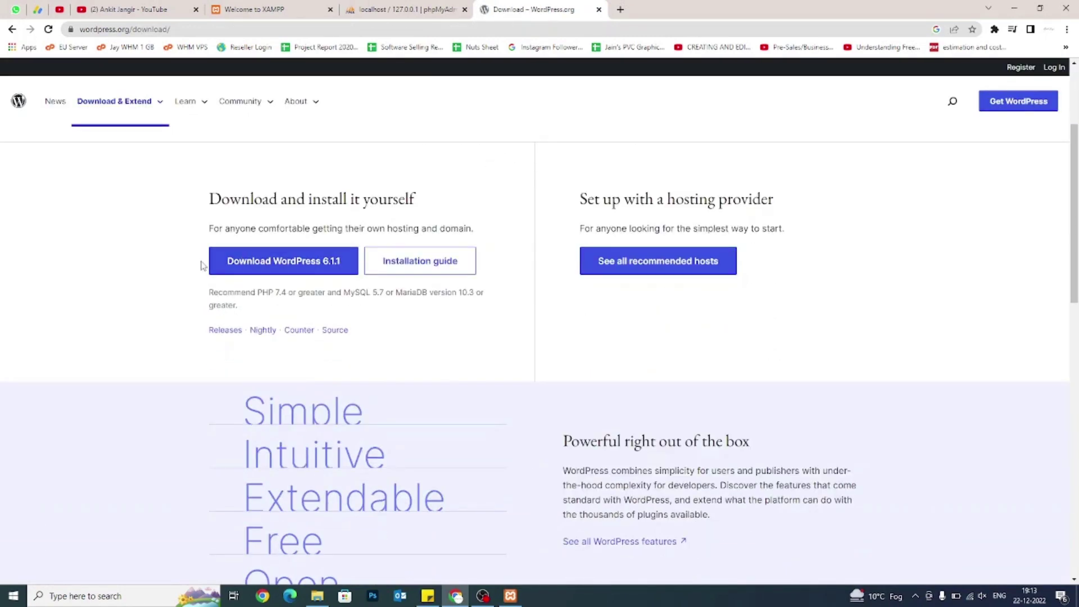
pyautogui.click(292, 270)
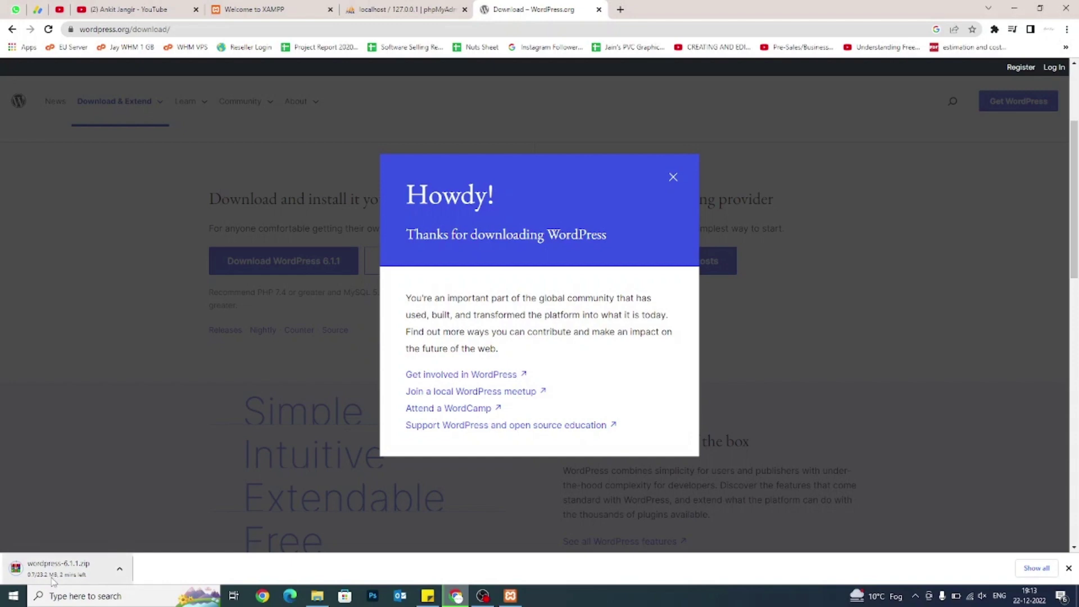
pyautogui.click(674, 178)
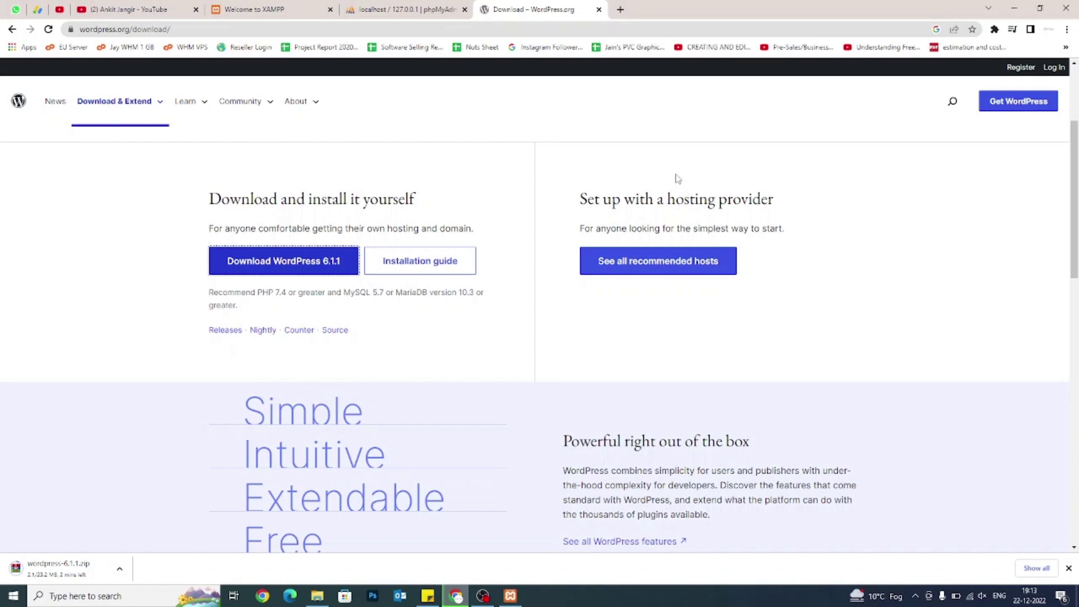
pyautogui.click(677, 179)
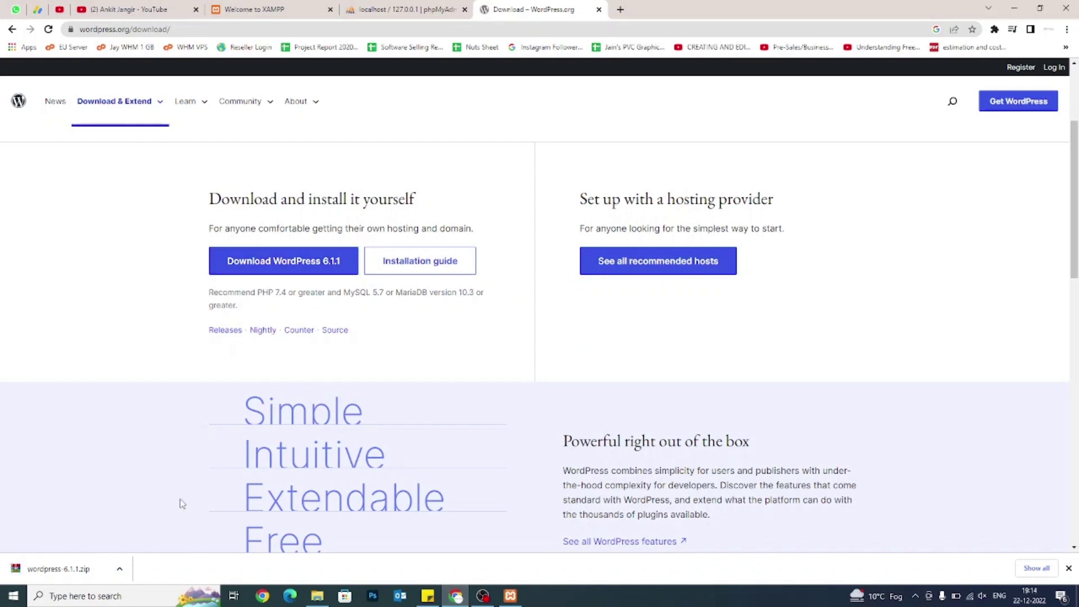
pyautogui.click(120, 569)
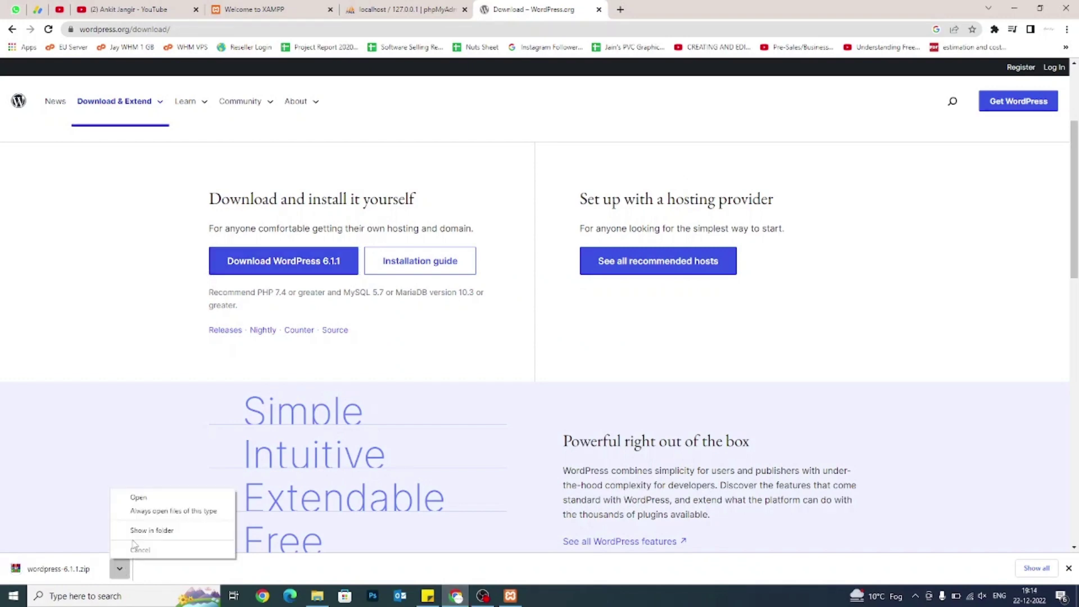
# Copy wordpress-6.1.1.zip from Downloads and bring the htdocs folder window forward.
pyautogui.click(134, 532)
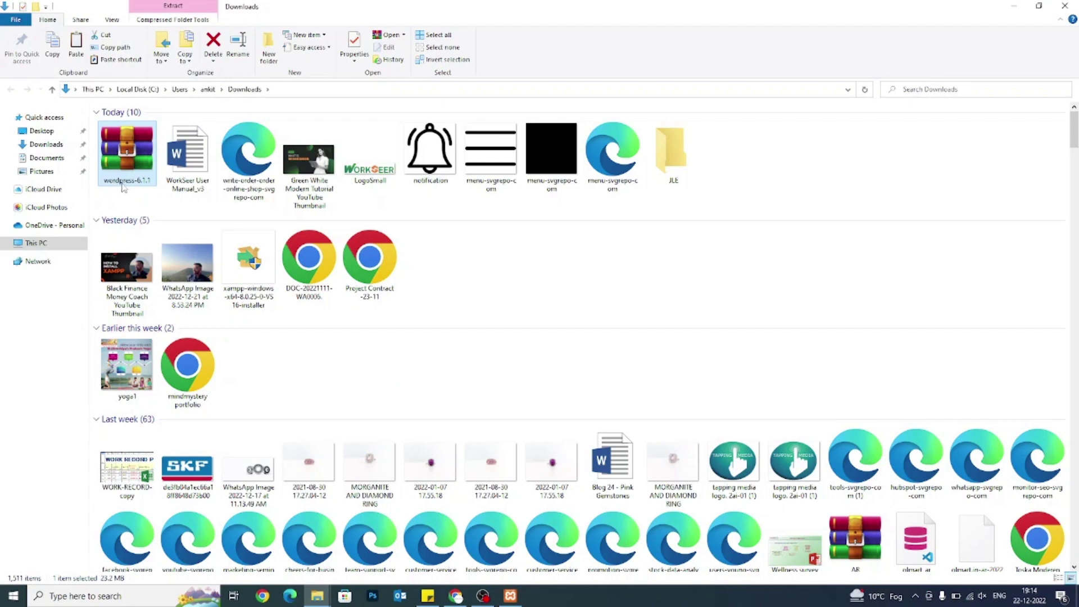
pyautogui.rightClick(117, 150)
pyautogui.click(145, 355)
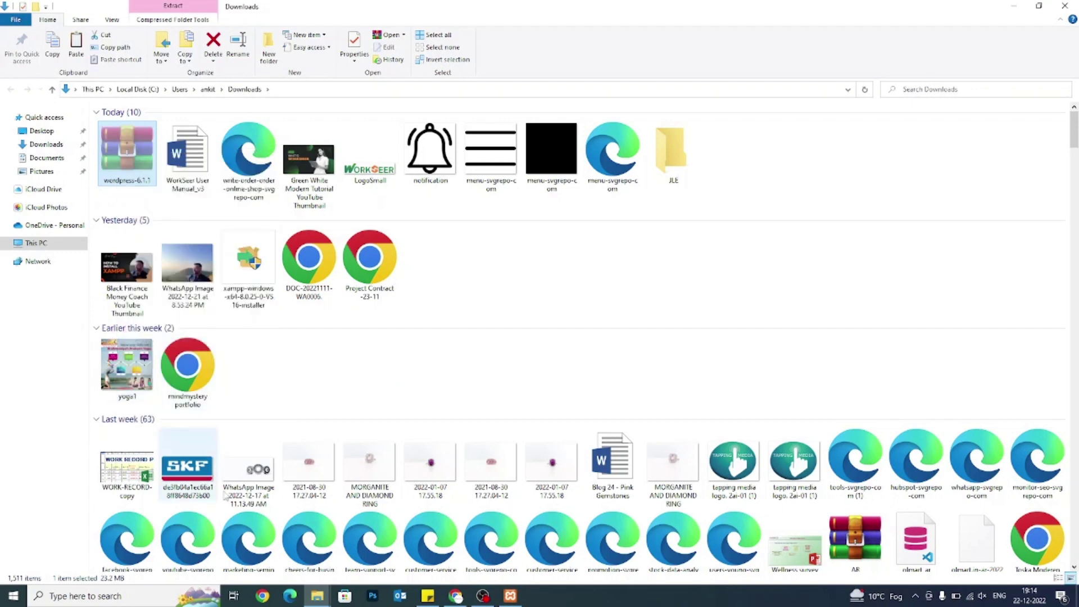
pyautogui.moveTo(317, 596)
pyautogui.click(269, 556)
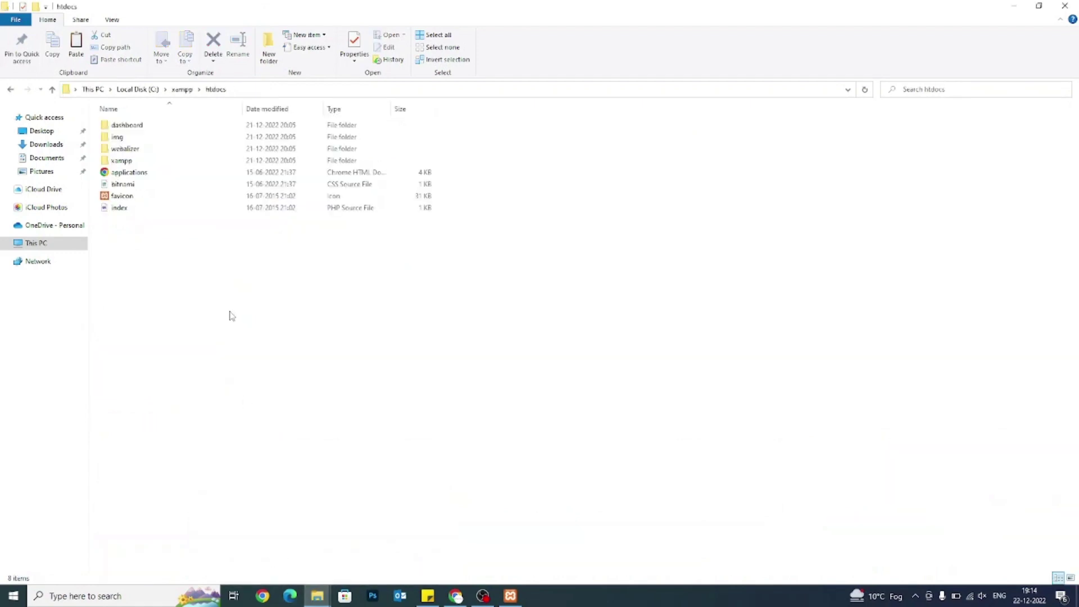
# Paste wordpress-6.1.1.zip into htdocs and extract it there with Extract Here.
pyautogui.rightClick(206, 316)
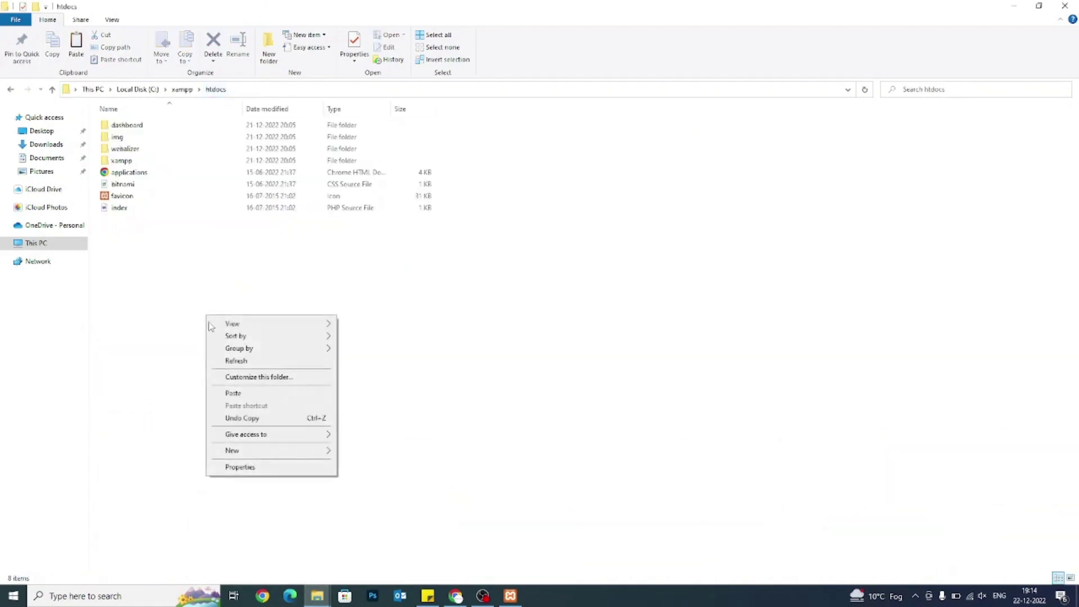
pyautogui.click(243, 393)
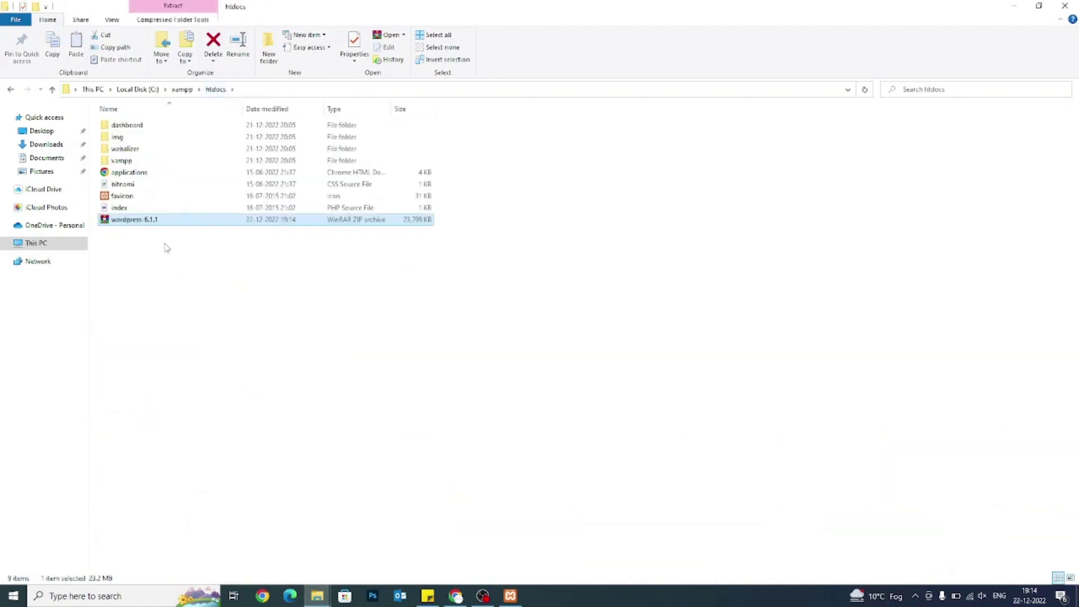
pyautogui.rightClick(153, 226)
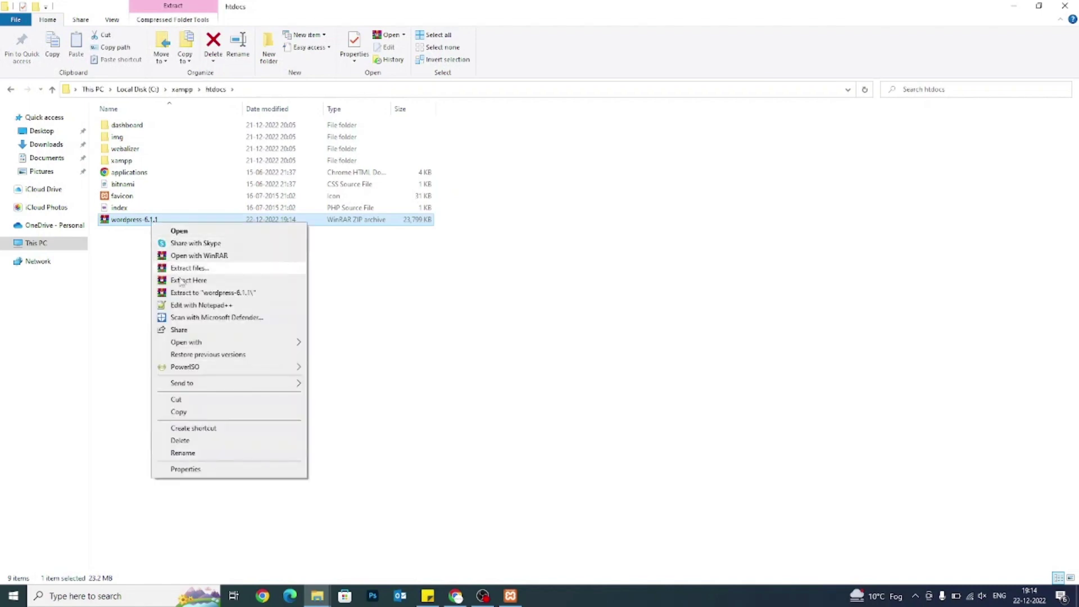
pyautogui.click(184, 285)
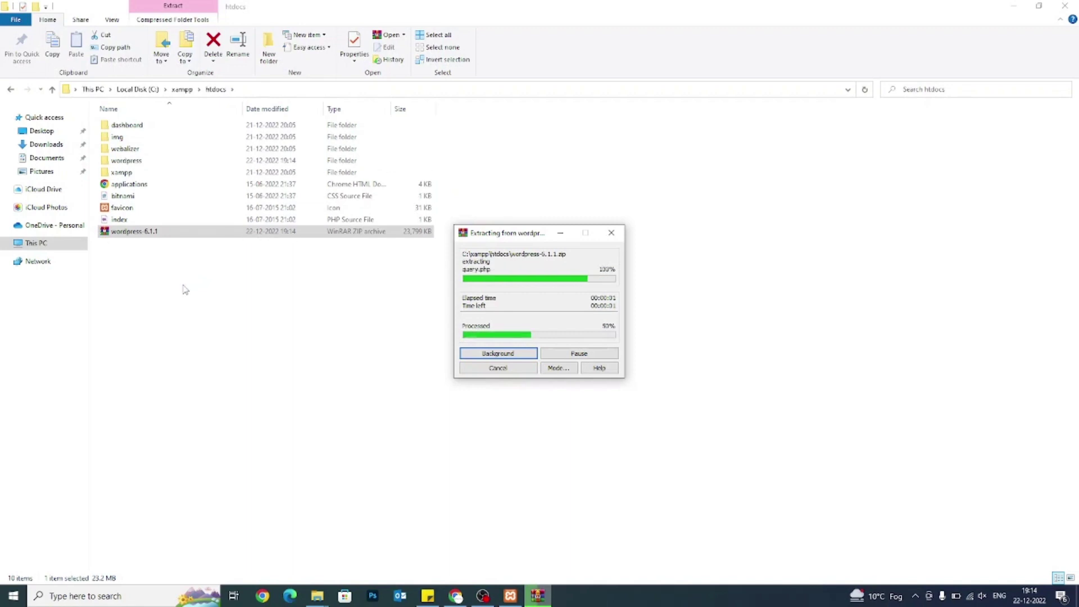
# Select the extracted wordpress folder once extraction finishes and begin renaming it.
pyautogui.click(141, 163)
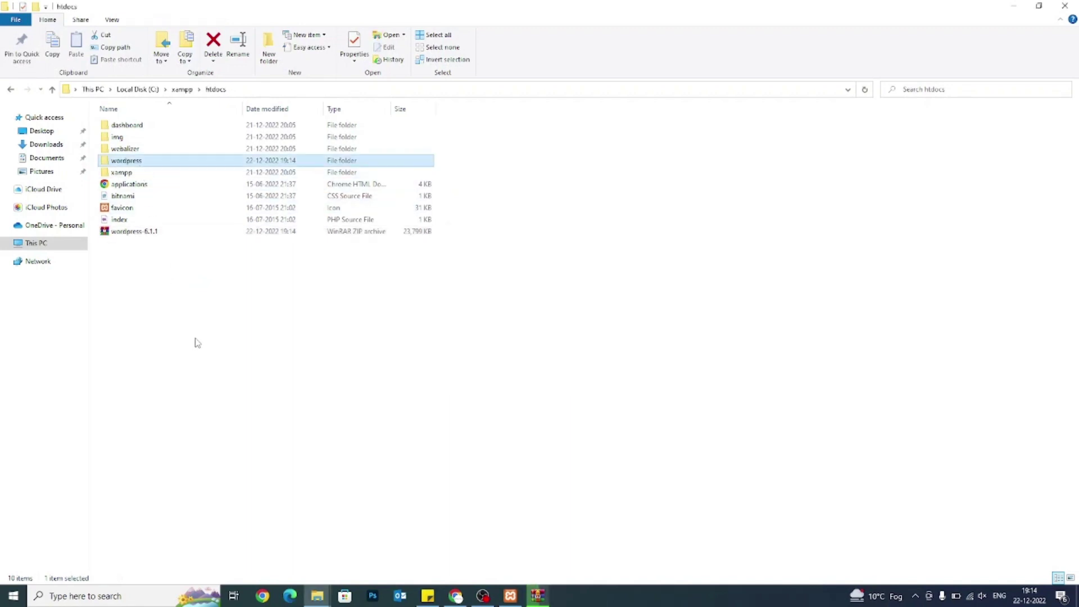
pyautogui.click(538, 597)
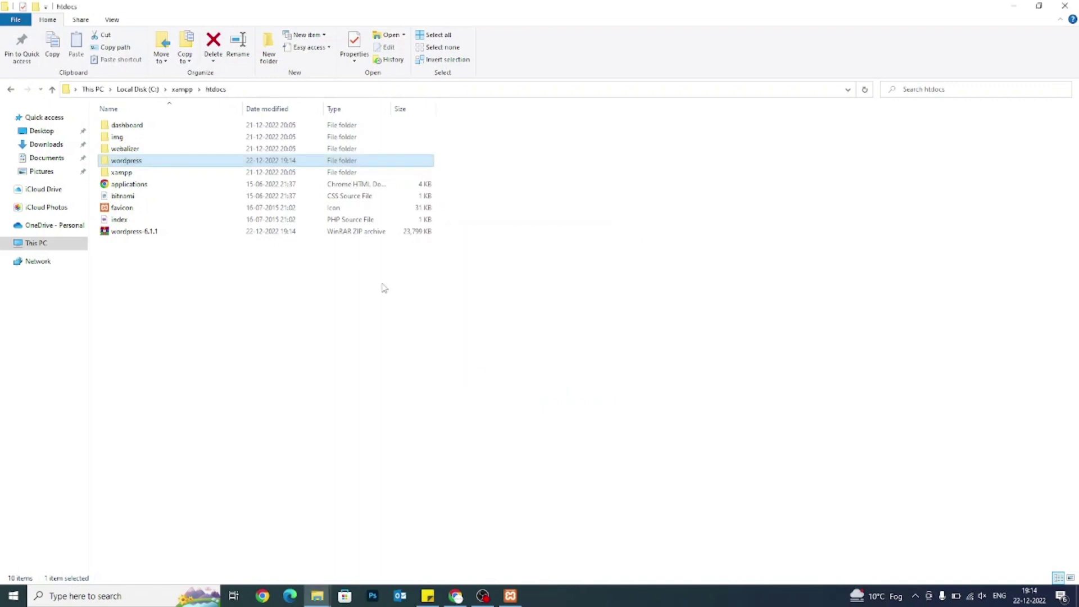
pyautogui.press('F2')
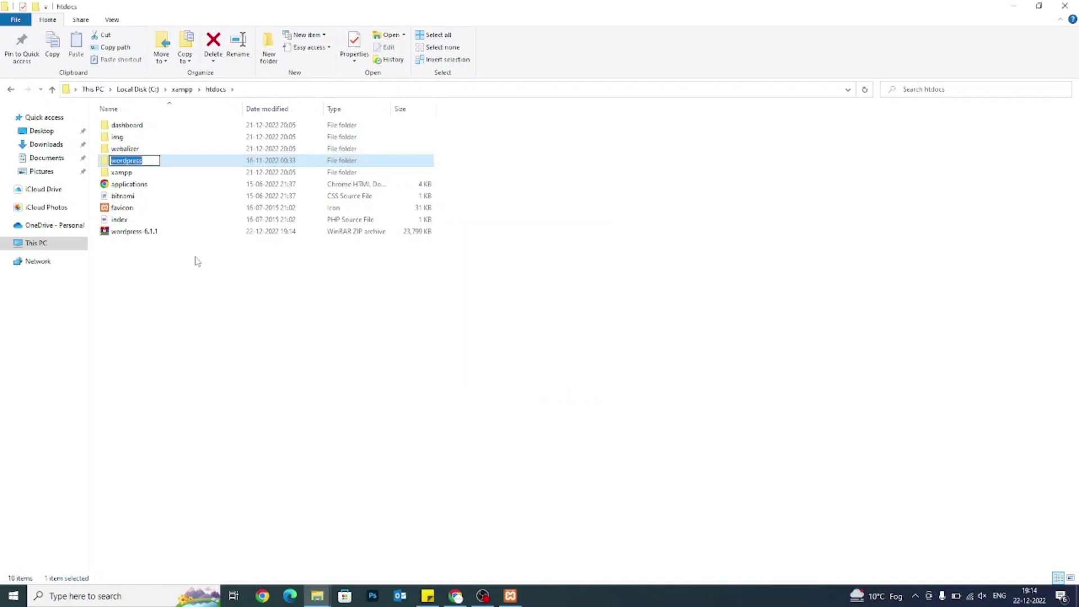
# Rename the extracted wordpress folder in htdocs to xyz.
pyautogui.write('xyz')
pyautogui.press('Return')
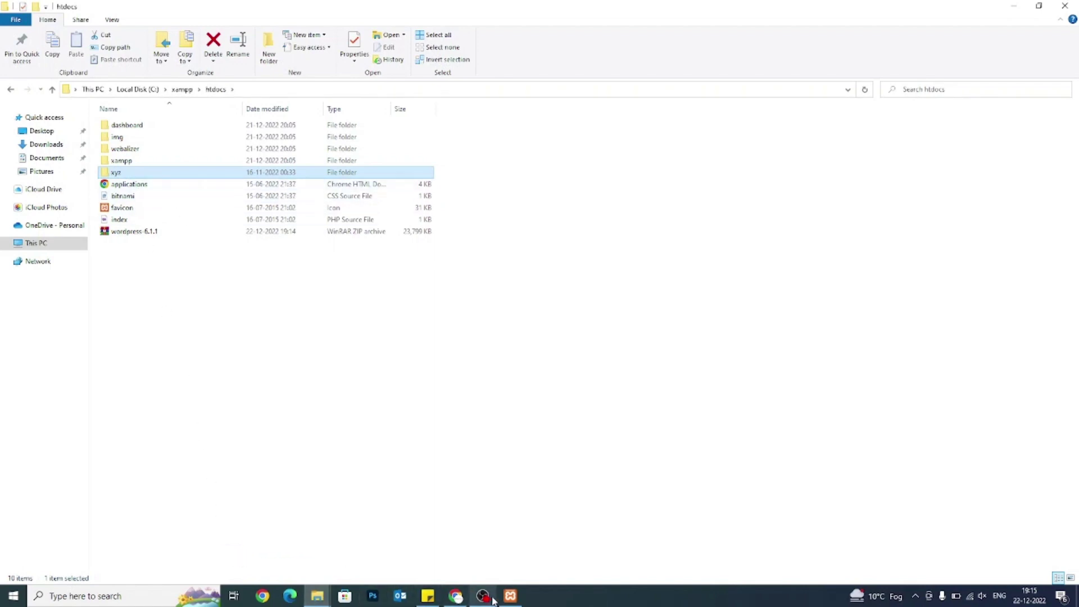
pyautogui.click(456, 595)
# Load localhost/xyz in the XAMPP browser tab to start WordPress setup.
pyautogui.click(315, 11)
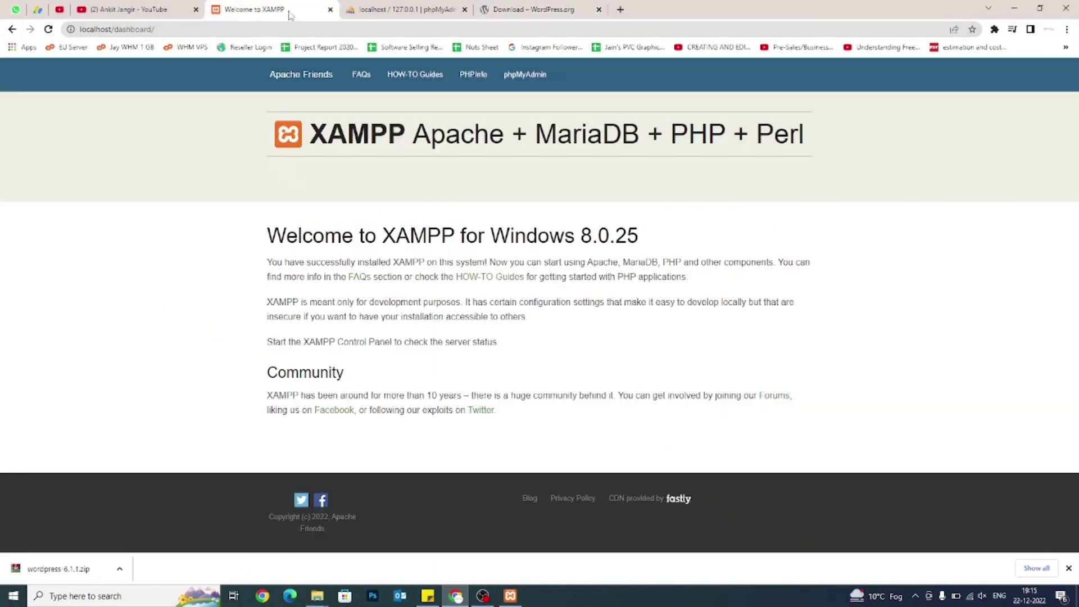
pyautogui.click(227, 27)
pyautogui.click(227, 27)
pyautogui.hotkey('ctrl', 'shift', 'Left')
pyautogui.press('BackSpace')
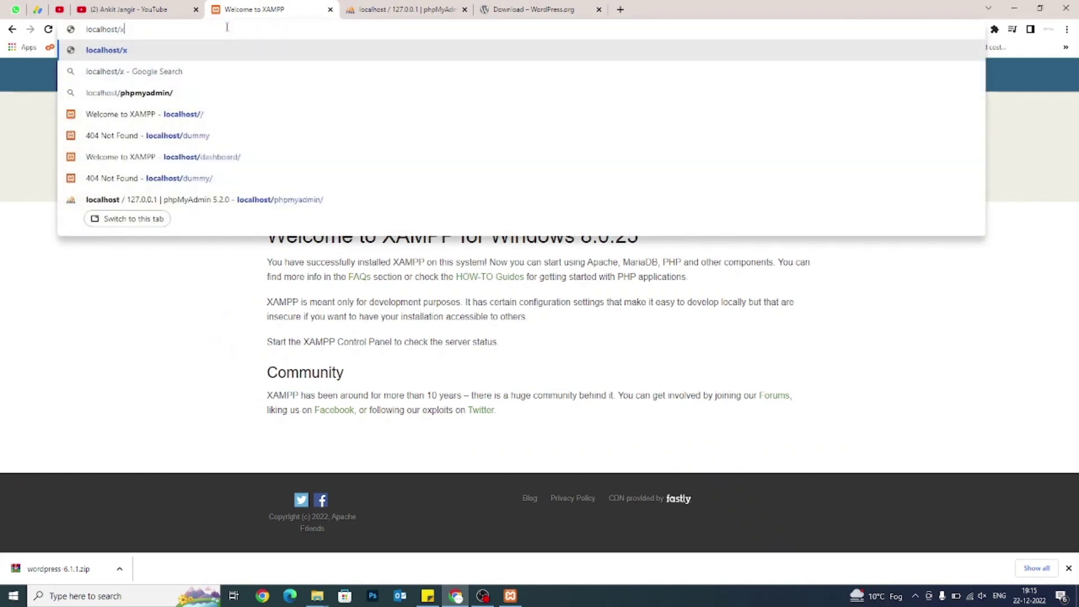
pyautogui.write('xyz')
pyautogui.press('Return')
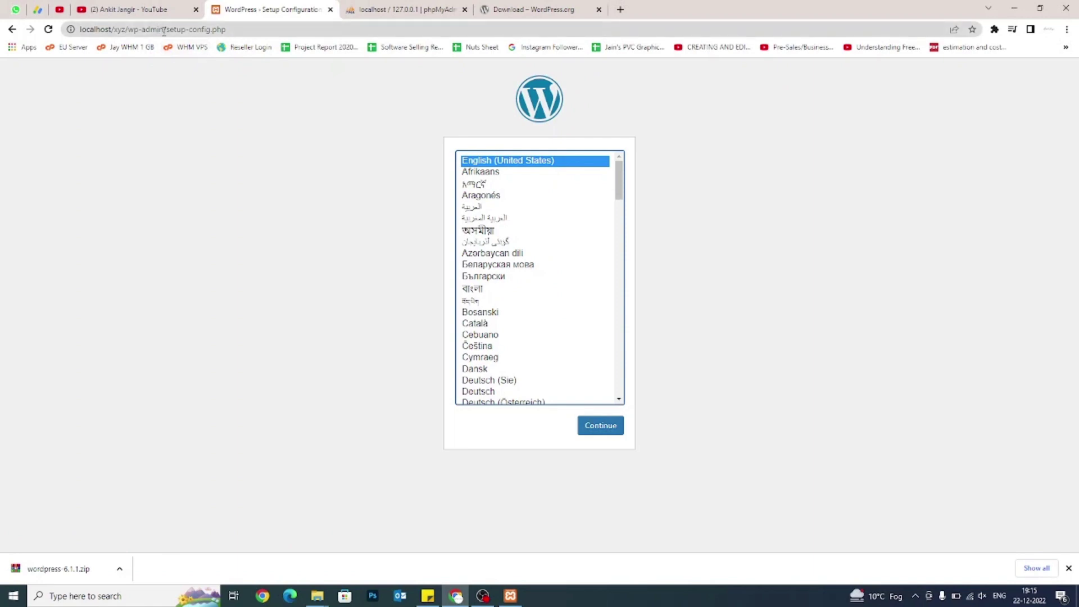
# Point out wp-admin/setup-config.php in the address, then continue with English (United States).
pyautogui.click(128, 28)
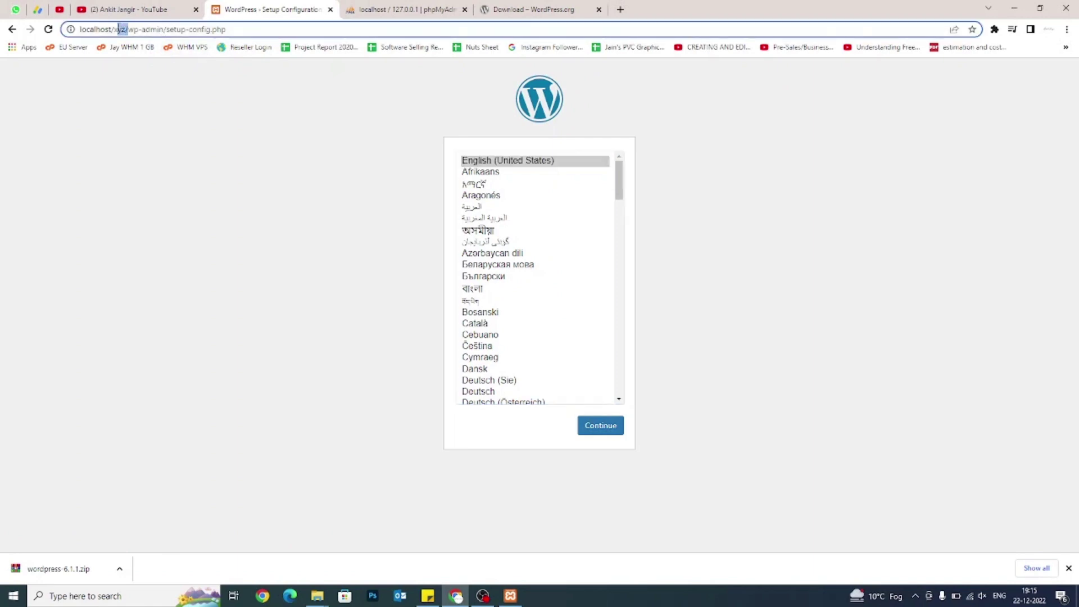
pyautogui.moveTo(128, 29); pyautogui.dragTo(166, 29)
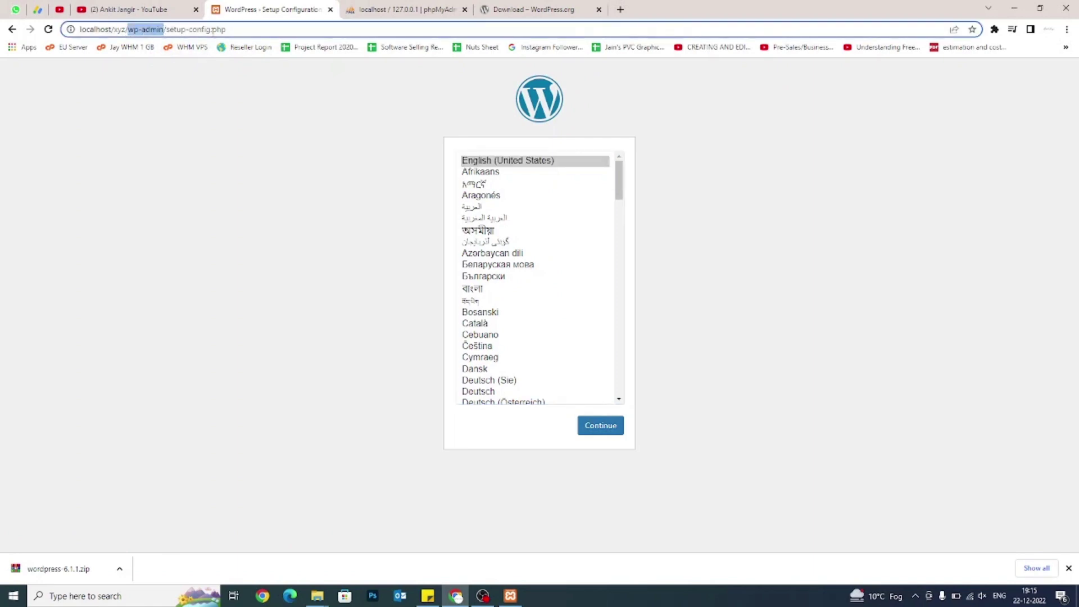
pyautogui.moveTo(259, 30); pyautogui.dragTo(167, 30)
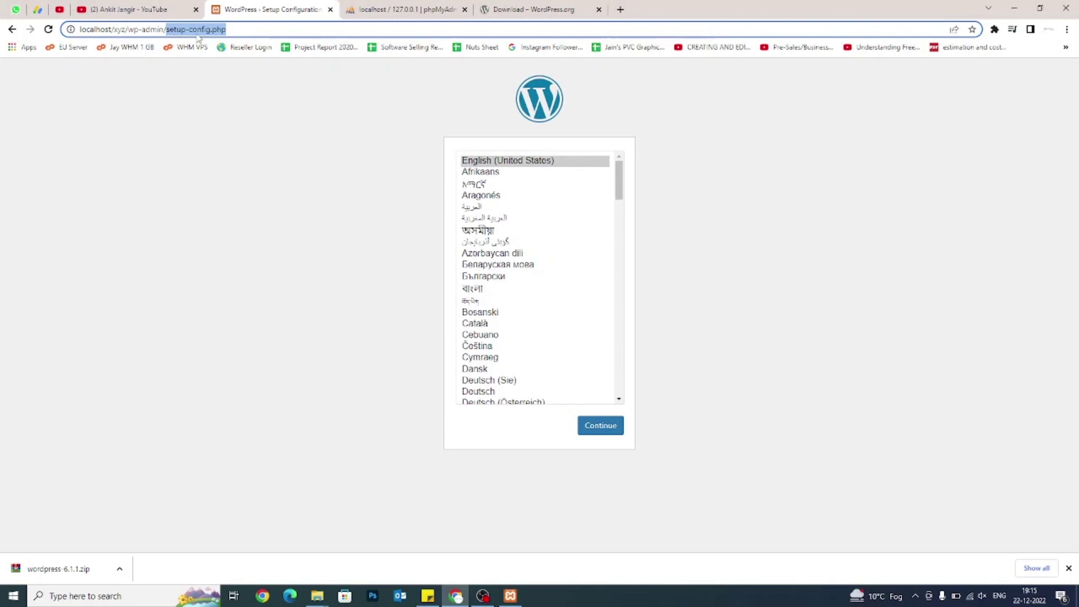
pyautogui.click(402, 243)
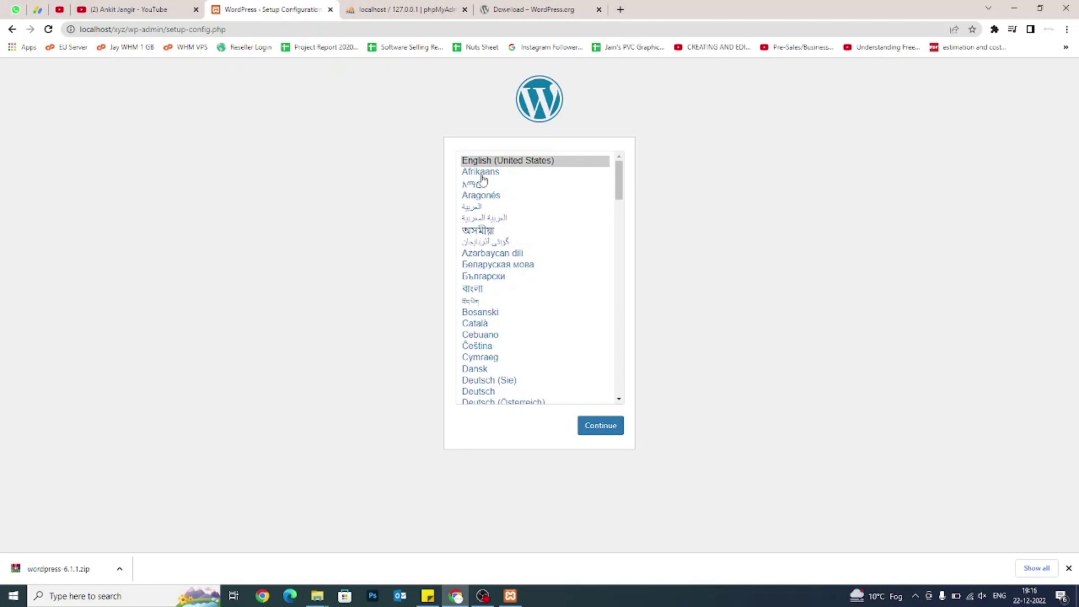
pyautogui.click(613, 433)
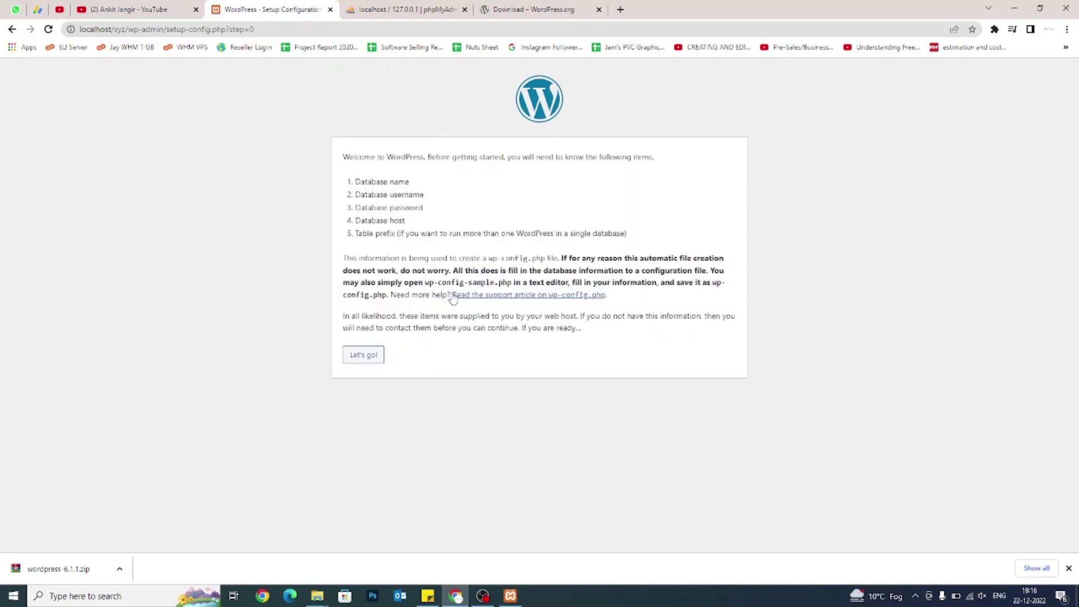
# Review the list of required database details and proceed with Let's go!
pyautogui.moveTo(344, 158); pyautogui.dragTo(448, 162)
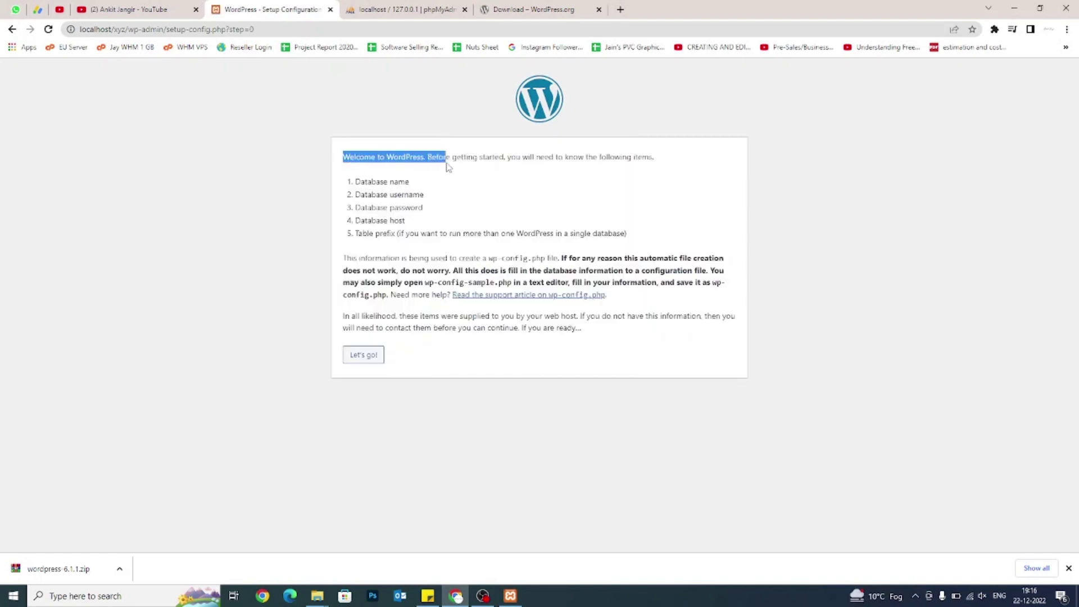
pyautogui.click(350, 184)
pyautogui.moveTo(350, 184); pyautogui.dragTo(624, 233)
pyautogui.click(557, 247)
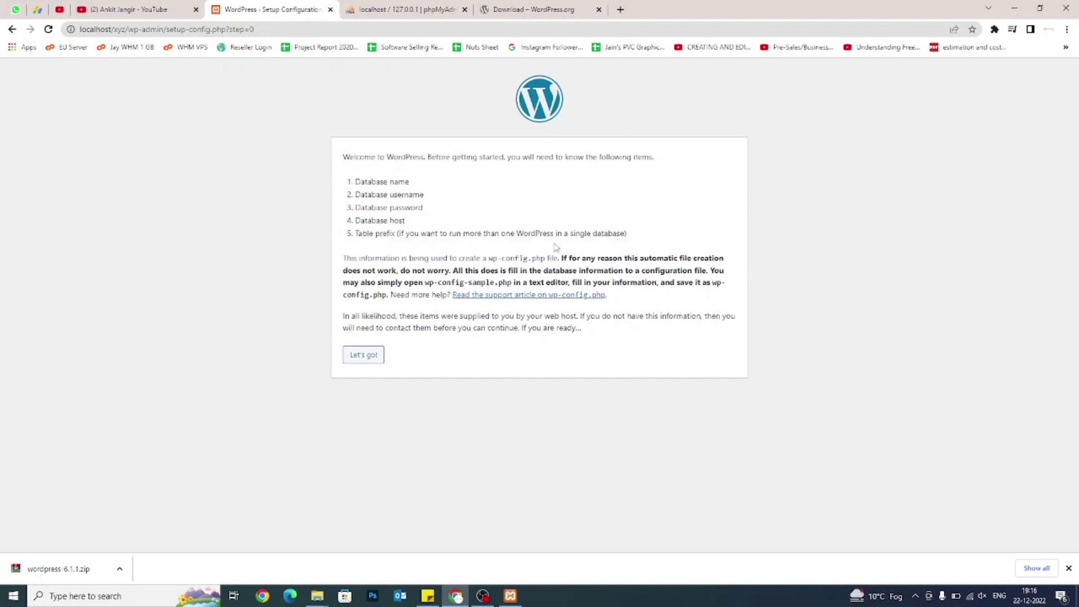
pyautogui.click(354, 362)
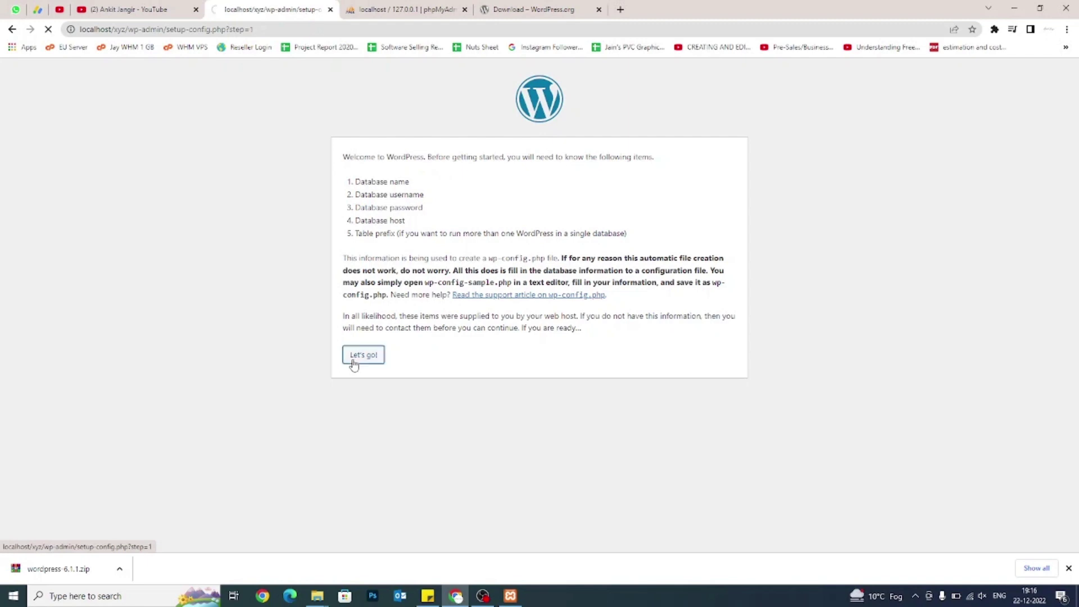
# Point out the Database Name field and the xyz folder name, then switch to phpMyAdmin.
pyautogui.moveTo(342, 183); pyautogui.dragTo(400, 187)
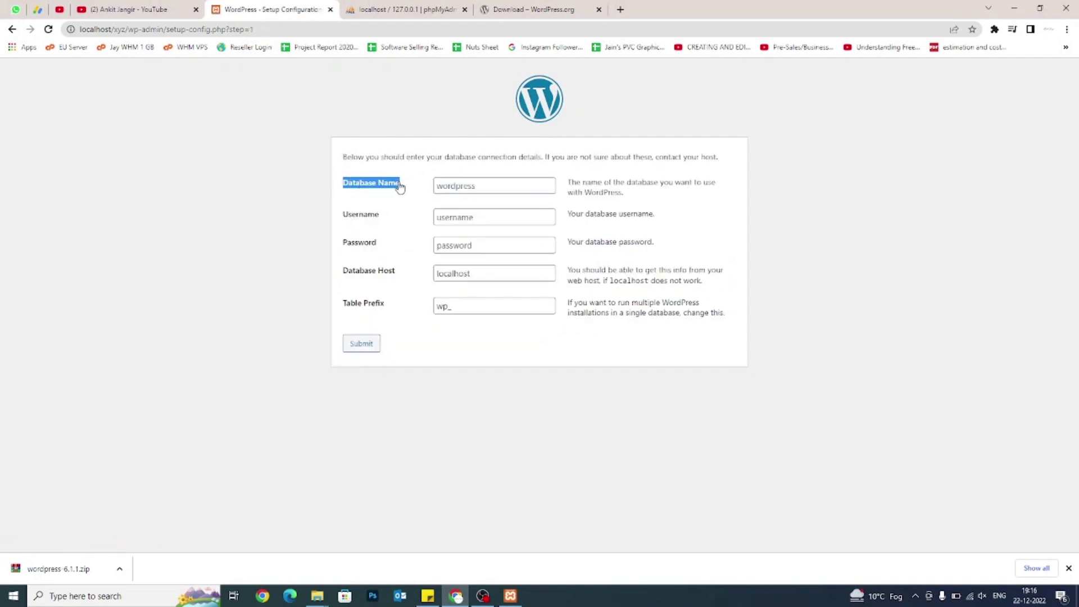
pyautogui.click(350, 194)
pyautogui.doubleClick(119, 29)
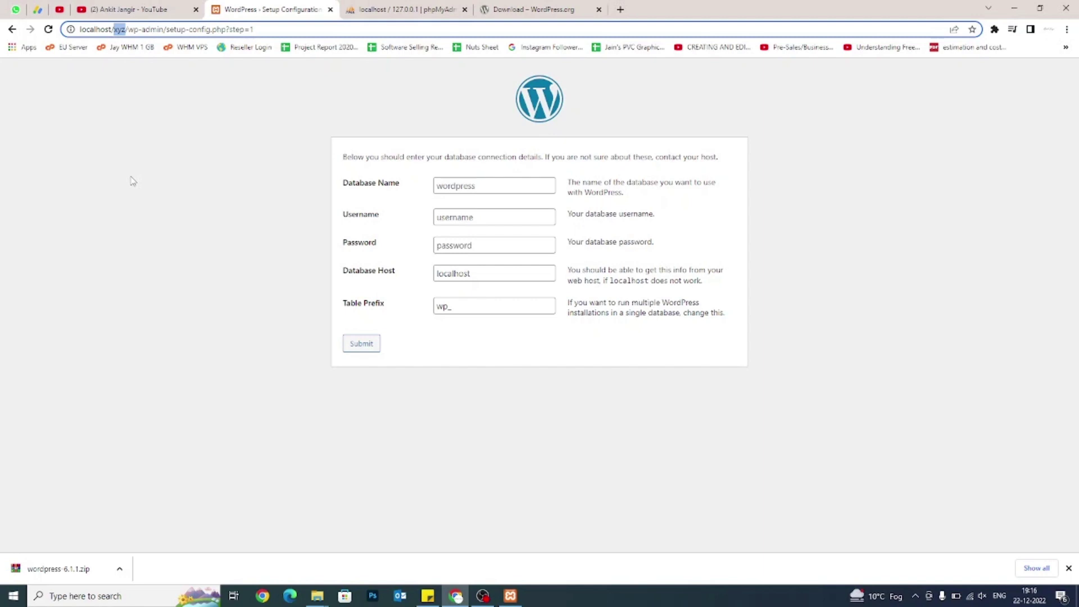
pyautogui.moveTo(414, 192); pyautogui.dragTo(345, 184)
pyautogui.click(413, 8)
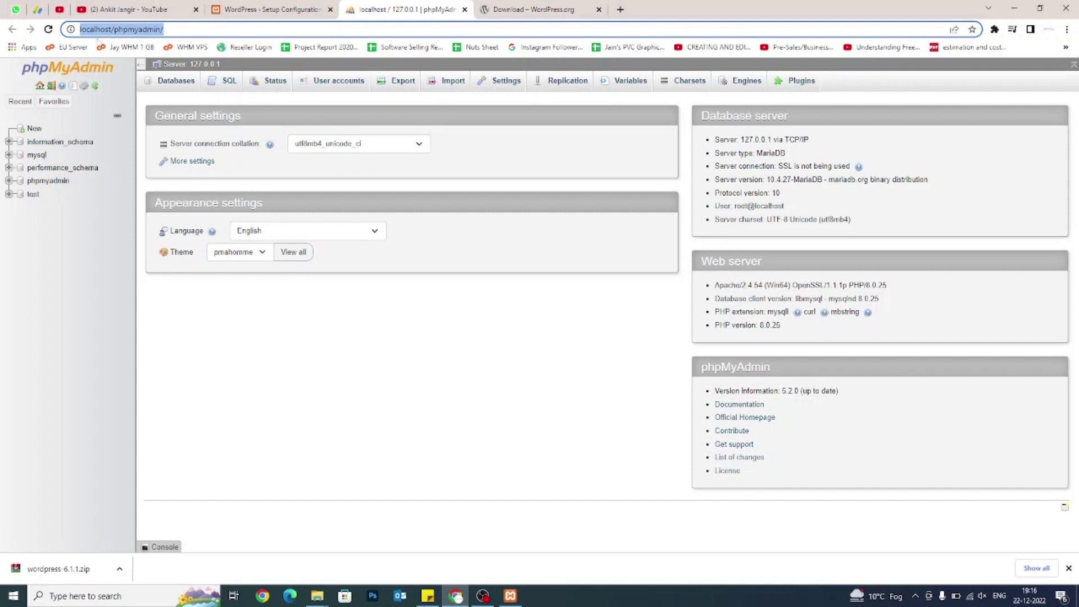
# Create an empty database named xyz in phpMyAdmin and return to the WordPress form.
pyautogui.click(511, 596)
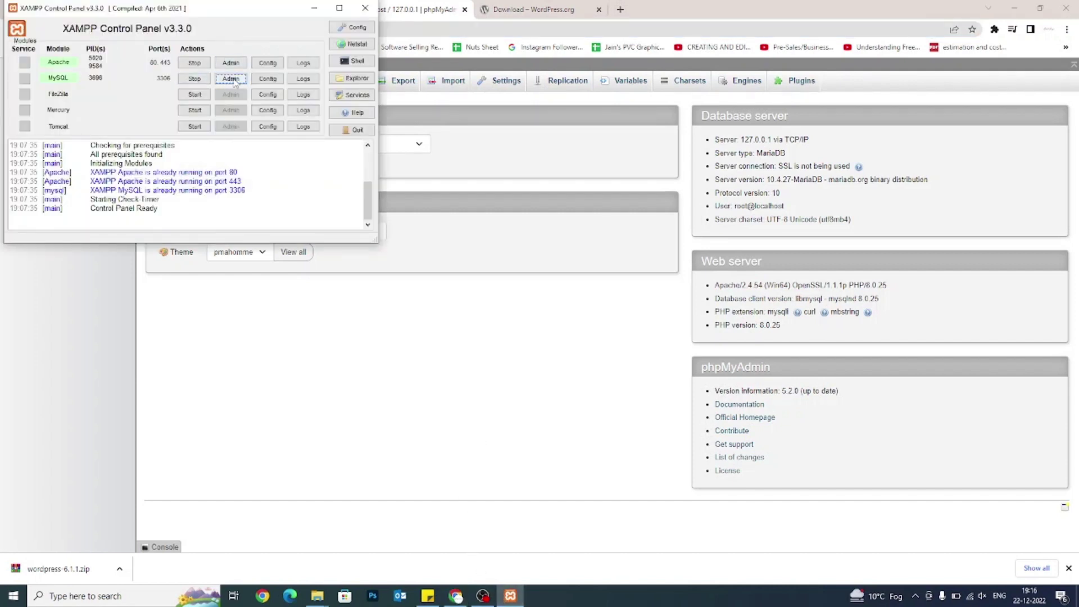
pyautogui.click(230, 291)
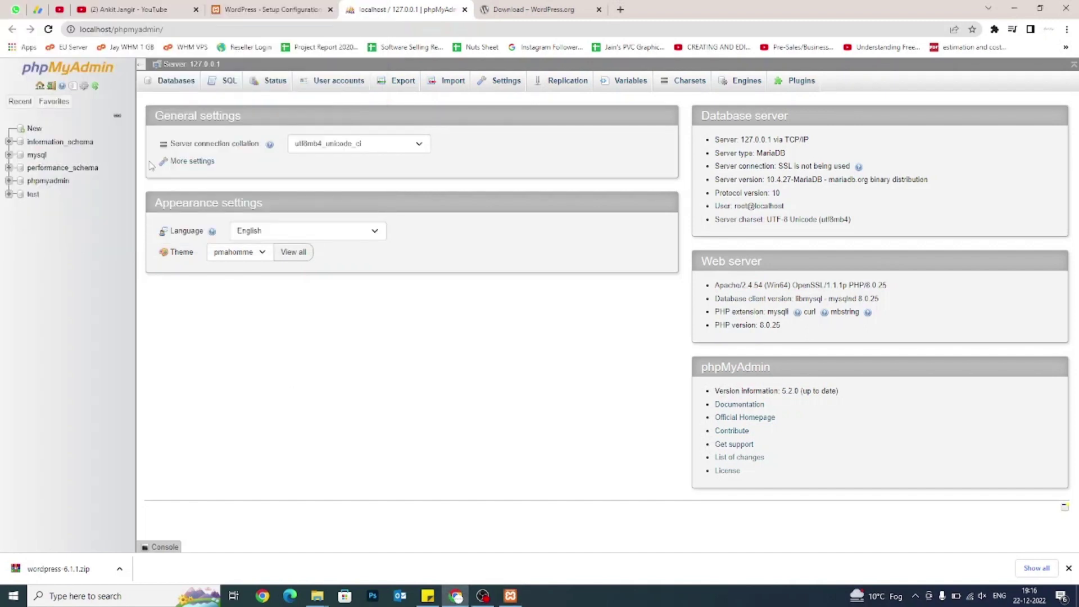
pyautogui.click(35, 129)
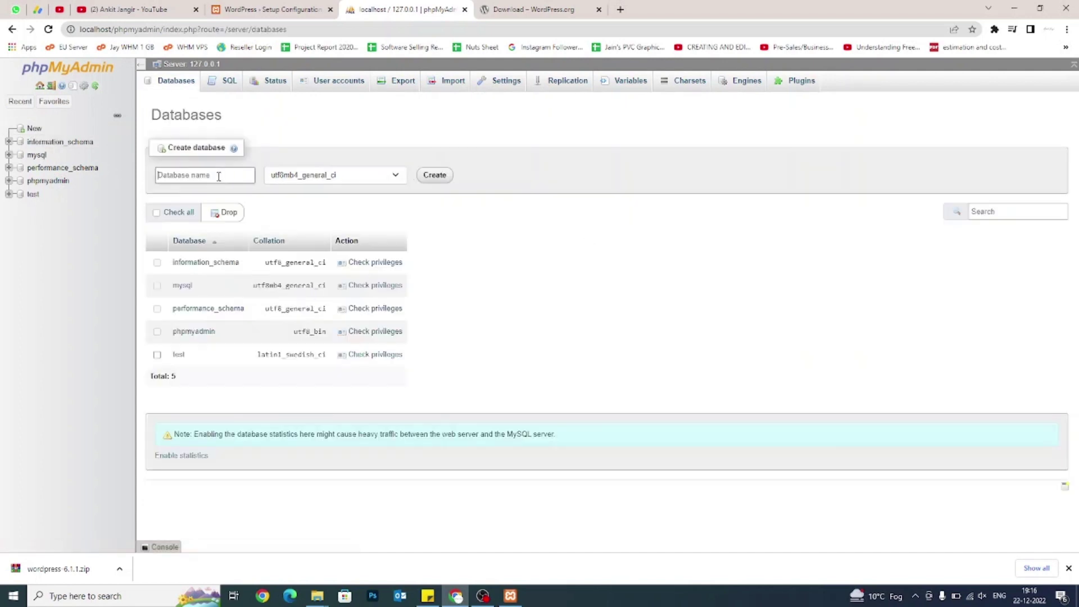
pyautogui.click(218, 175)
pyautogui.write('xyz')
pyautogui.doubleClick(218, 176)
pyautogui.click(435, 176)
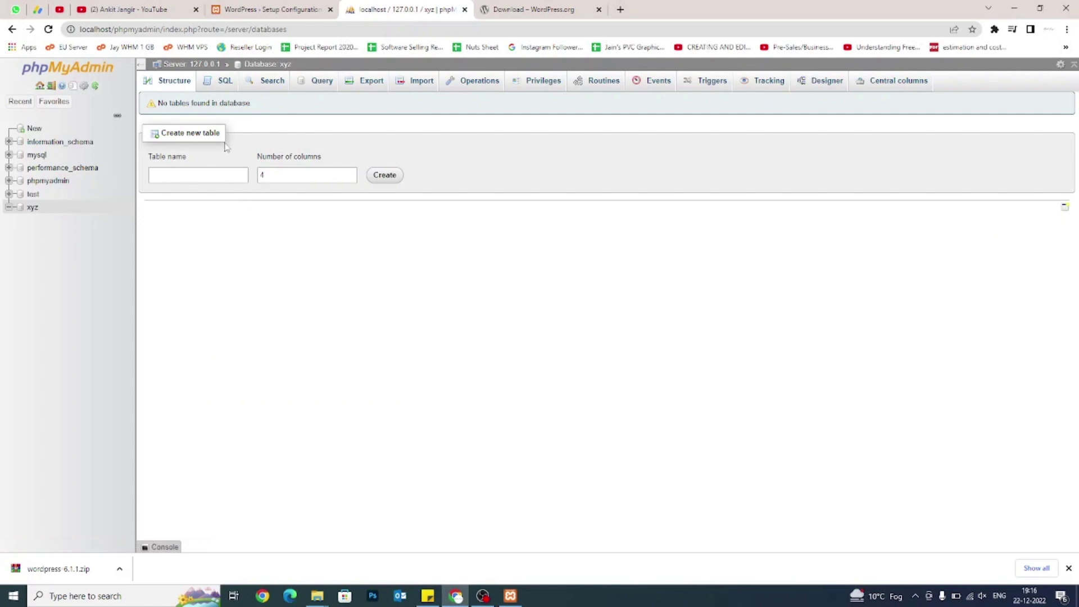
pyautogui.click(264, 9)
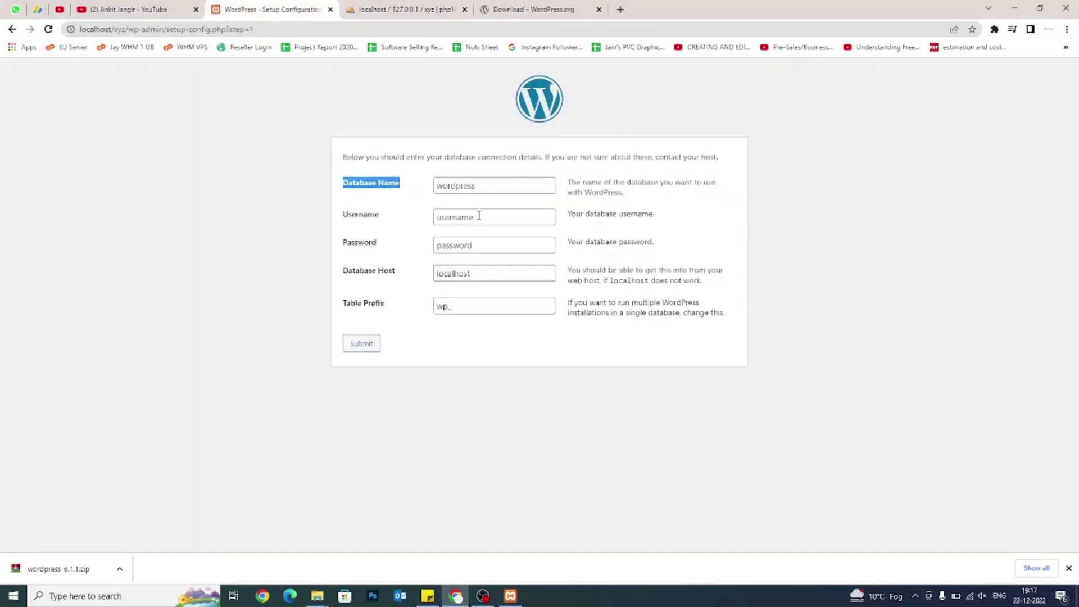
# Enter xyz as the Database Name, checking it against the phpMyAdmin database.
pyautogui.click(494, 181)
pyautogui.write('xyz')
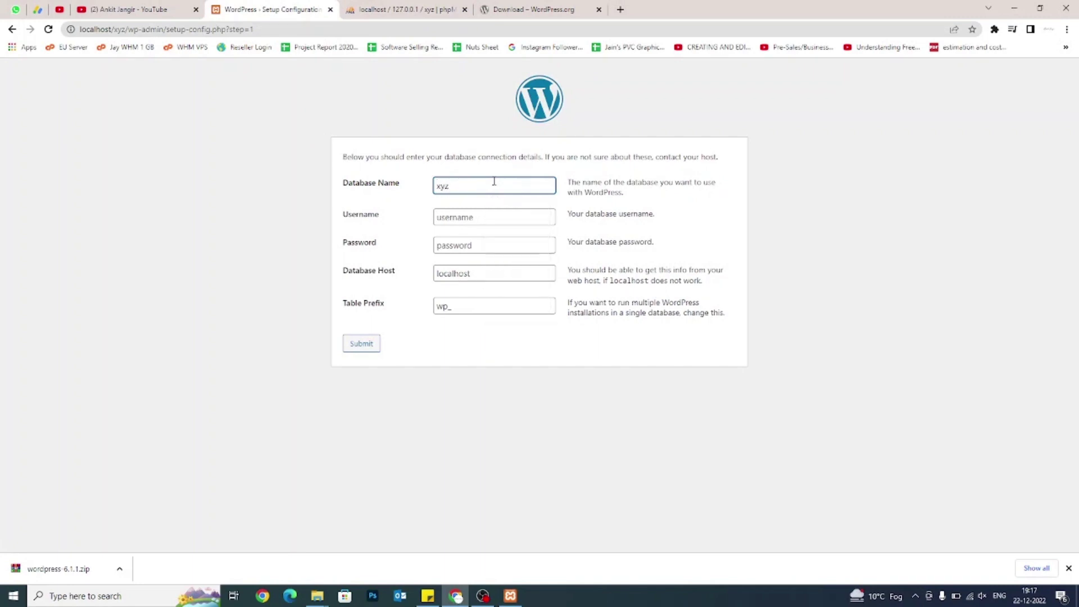
pyautogui.hotkey('ctrl', 'a')
pyautogui.moveTo(340, 223); pyautogui.dragTo(381, 221)
pyautogui.click(381, 221)
pyautogui.click(404, 10)
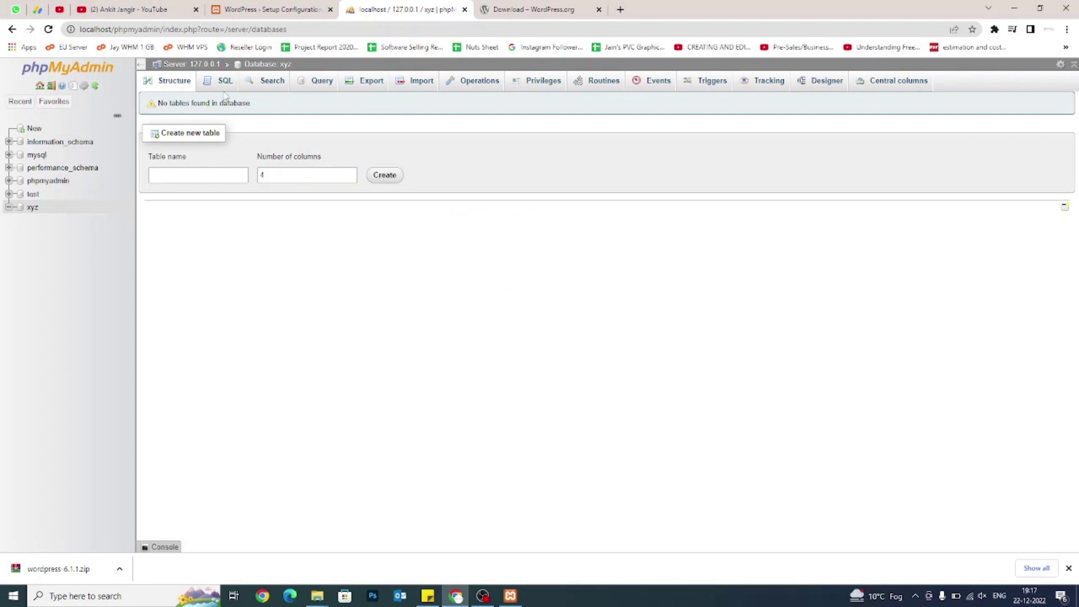
pyautogui.click(240, 12)
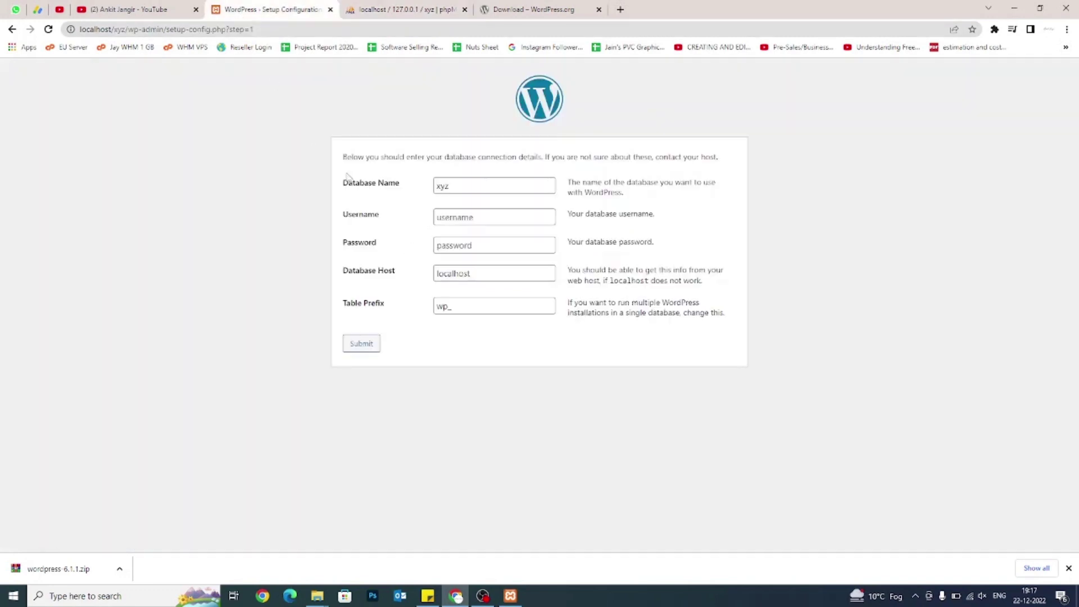
# Set username root with empty password, keep localhost and prefix wp_, and submit.
pyautogui.click(467, 219)
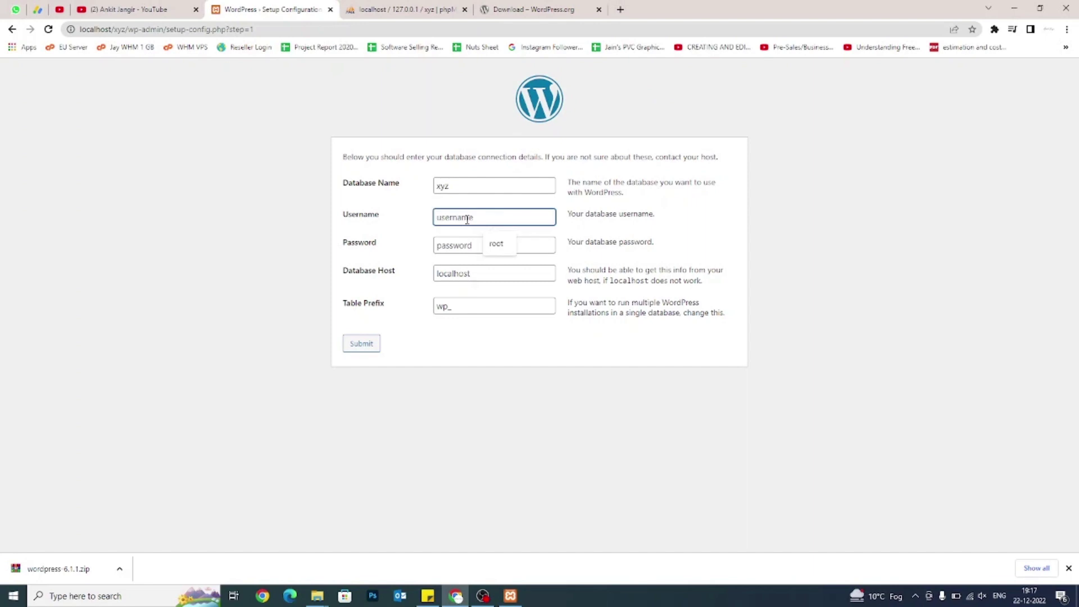
pyautogui.write('root')
pyautogui.press('Tab')
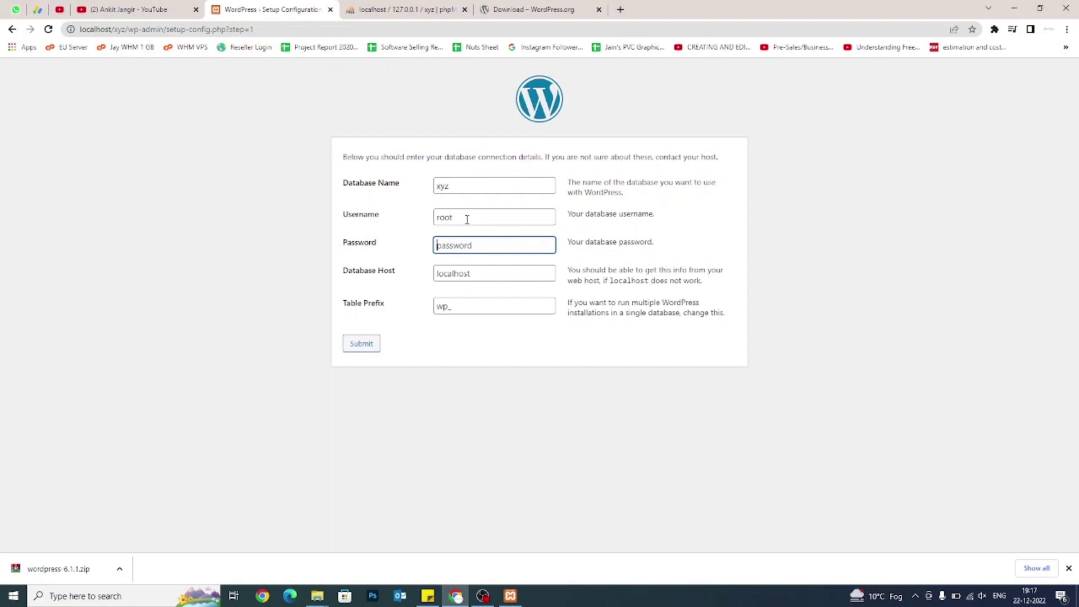
pyautogui.press('Tab')
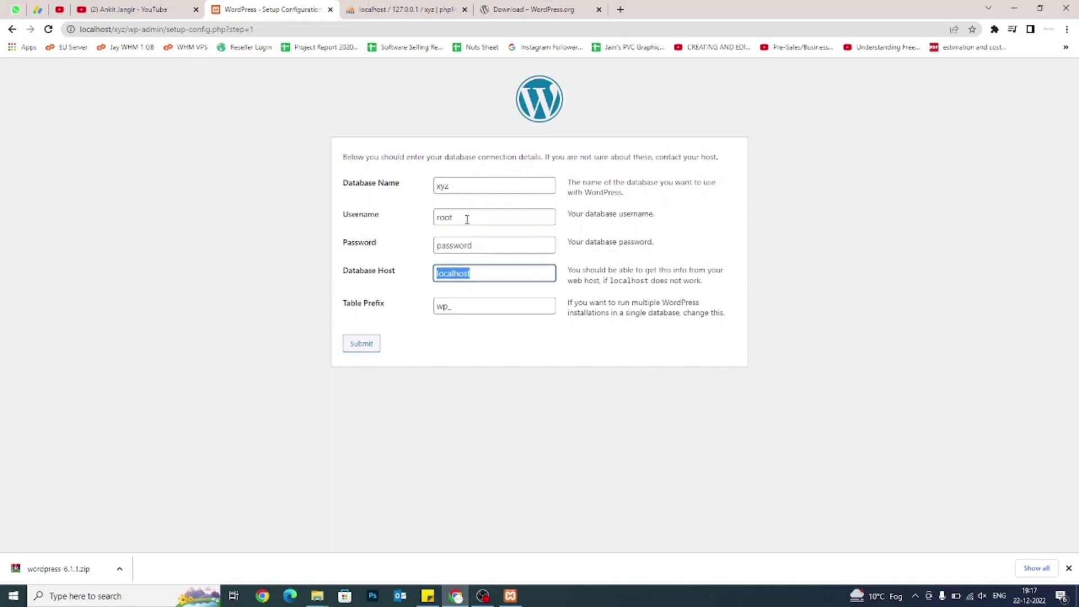
pyautogui.press('Tab')
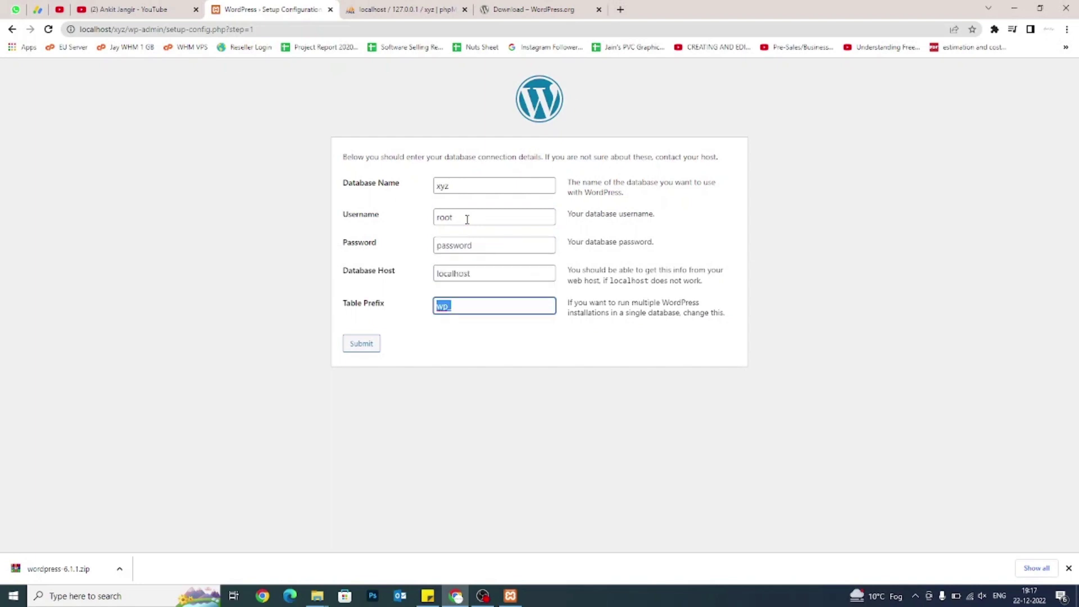
pyautogui.press('Home')
pyautogui.write('xs')
pyautogui.press('BackSpace')
pyautogui.press('BackSpace')
pyautogui.moveTo(484, 274); pyautogui.dragTo(426, 277)
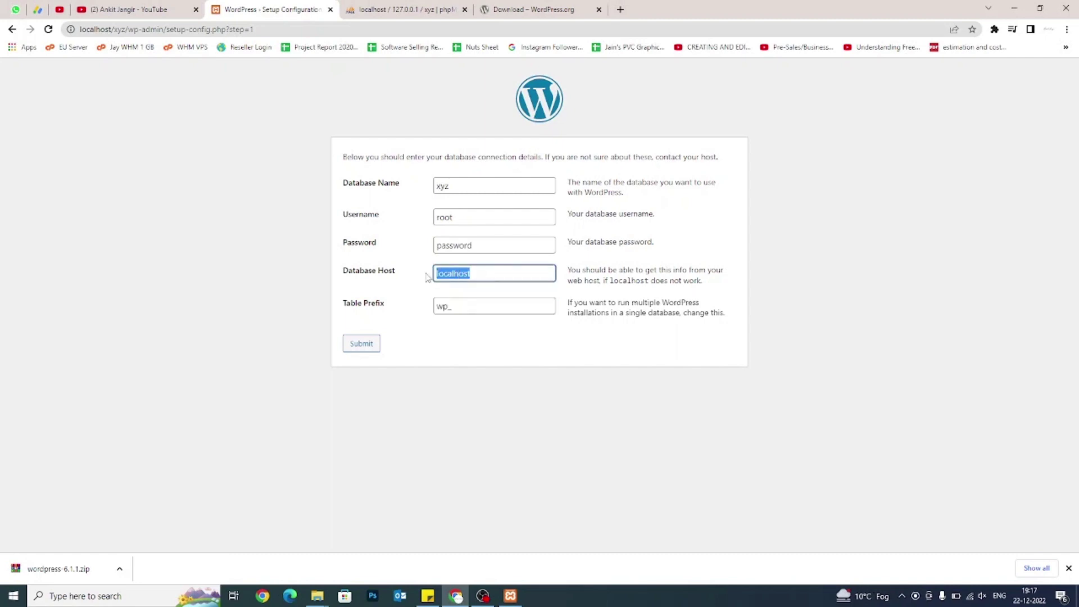
pyautogui.click(441, 247)
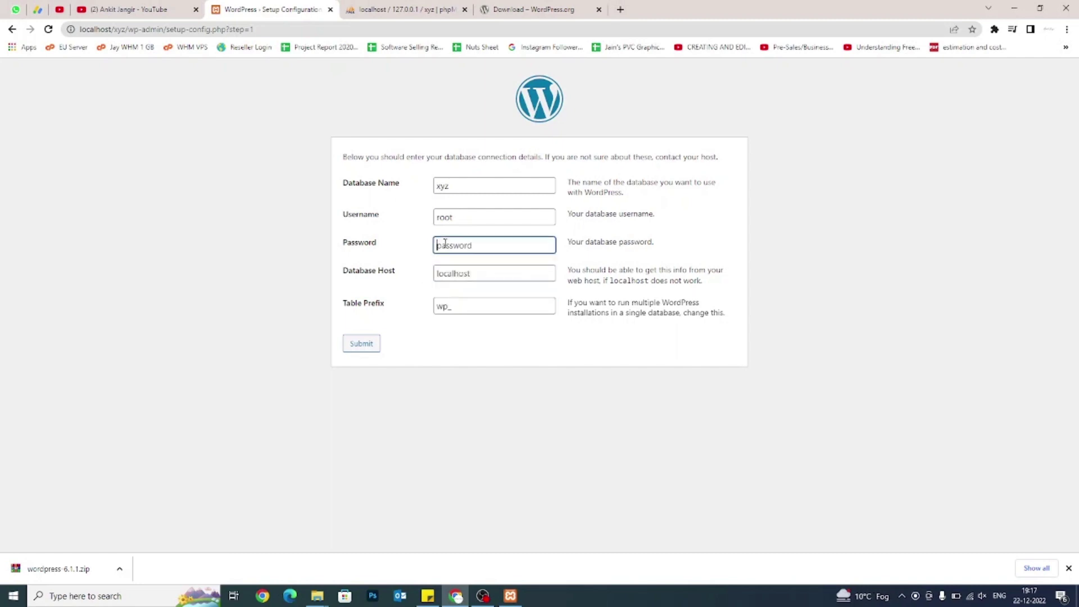
pyautogui.click(458, 213)
pyautogui.moveTo(459, 211); pyautogui.dragTo(437, 211)
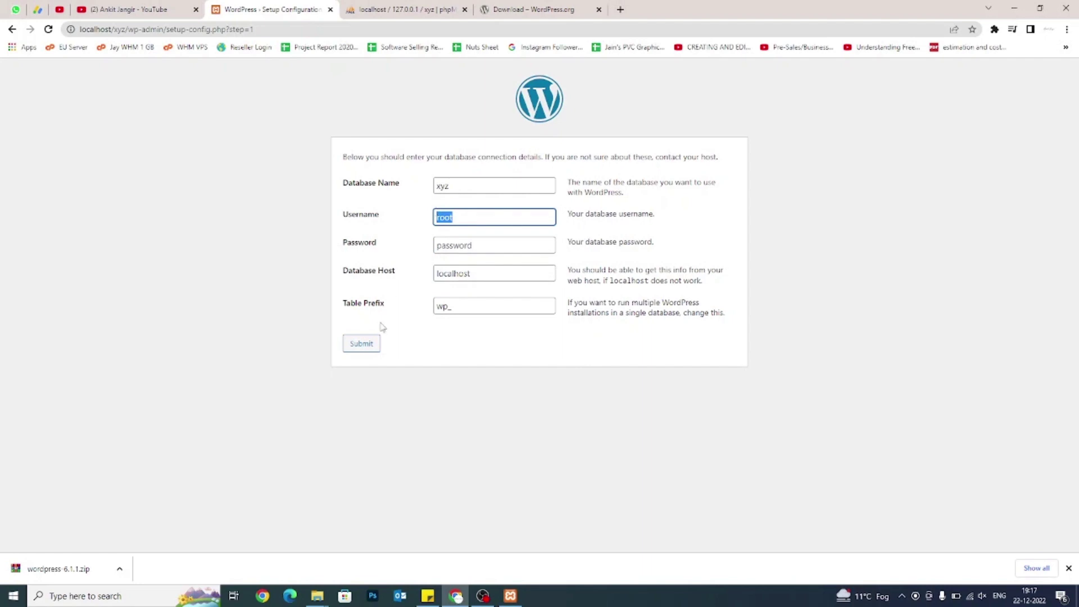
pyautogui.click(352, 349)
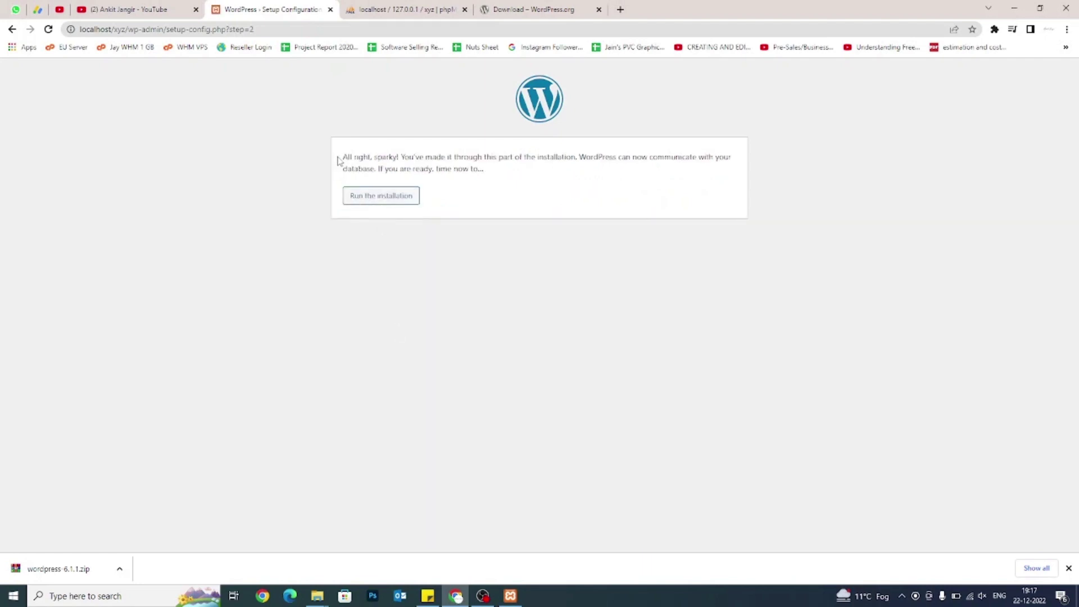
# Read the database connection confirmation and run the WordPress installation.
pyautogui.moveTo(339, 160); pyautogui.dragTo(502, 170)
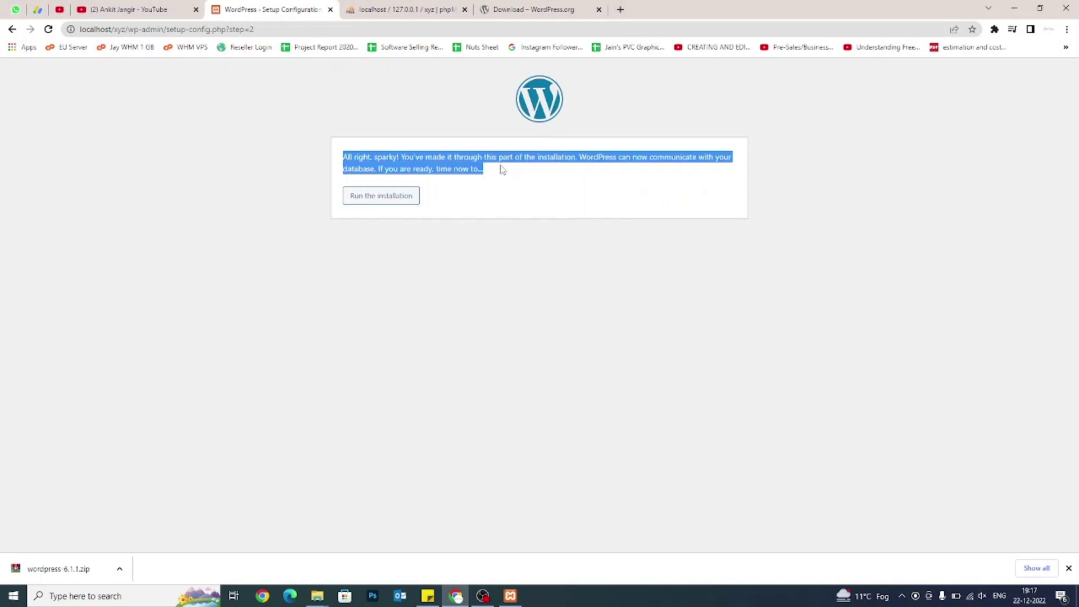
pyautogui.click(505, 181)
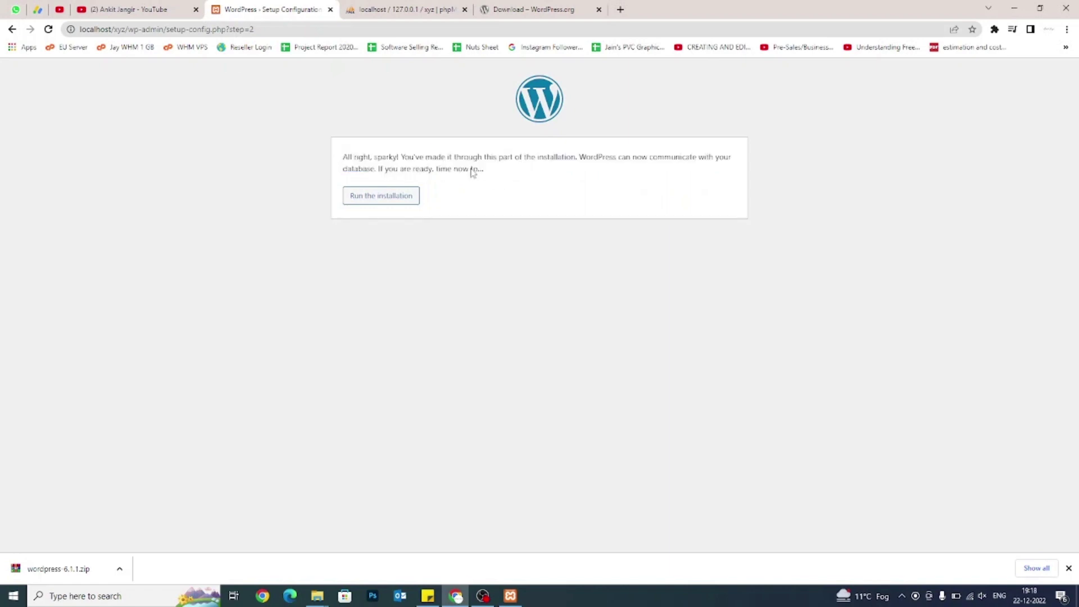
pyautogui.moveTo(341, 158); pyautogui.dragTo(433, 158)
pyautogui.click(432, 158)
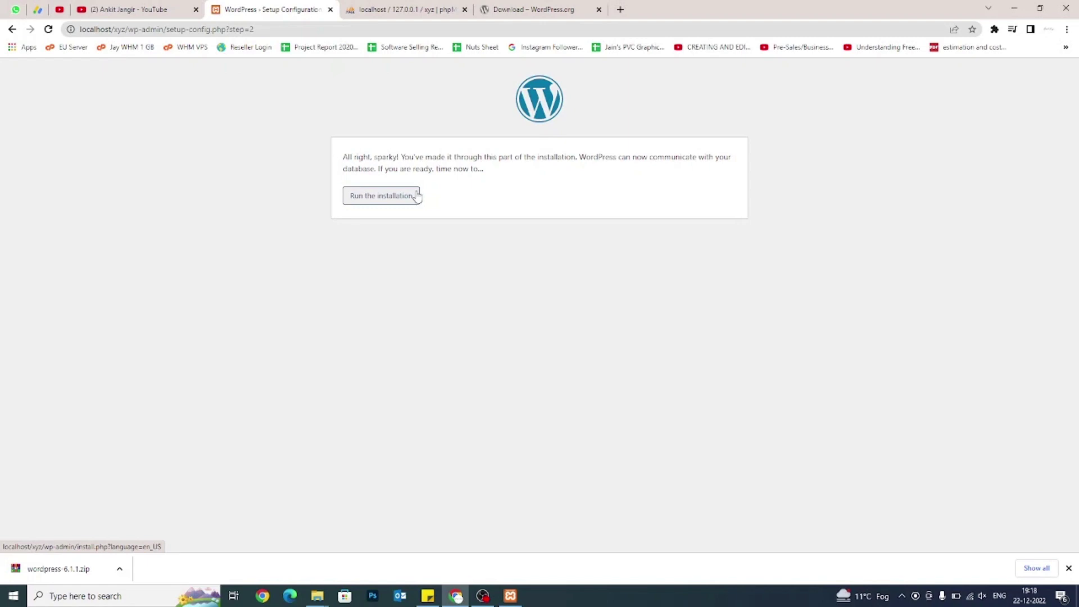
pyautogui.click(417, 196)
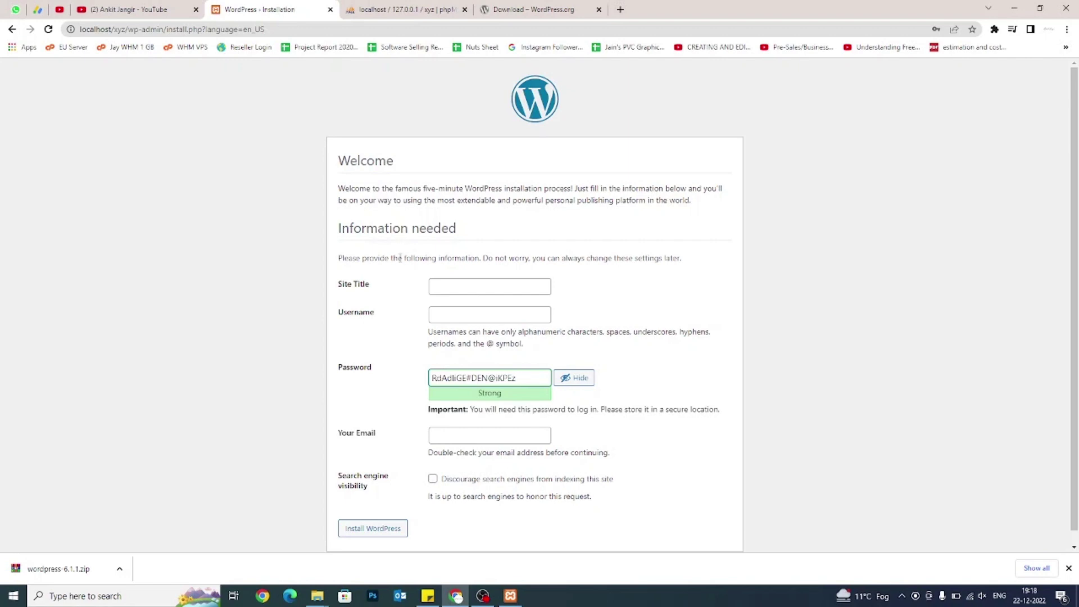
# Enter the site title 'XYZ Com - This is dummy Title'.
pyautogui.moveTo(339, 288); pyautogui.dragTo(373, 289)
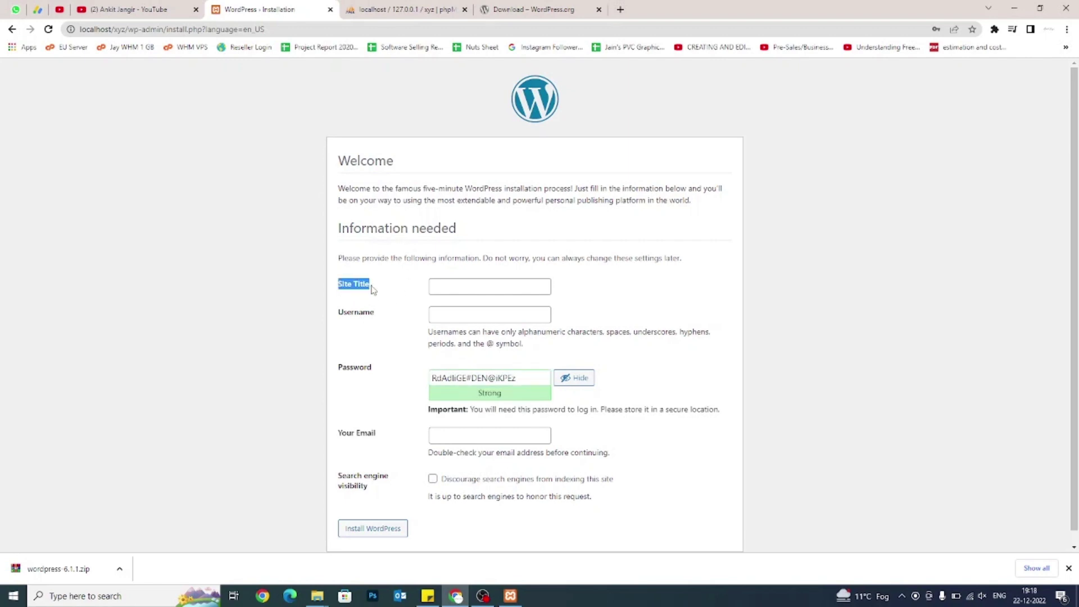
pyautogui.click(372, 289)
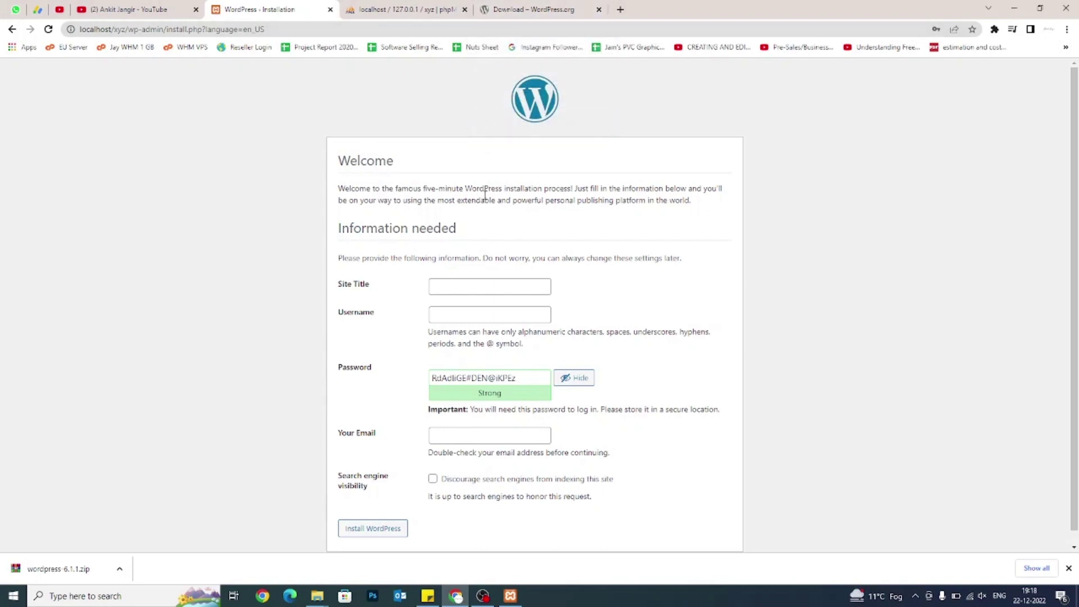
pyautogui.click(464, 287)
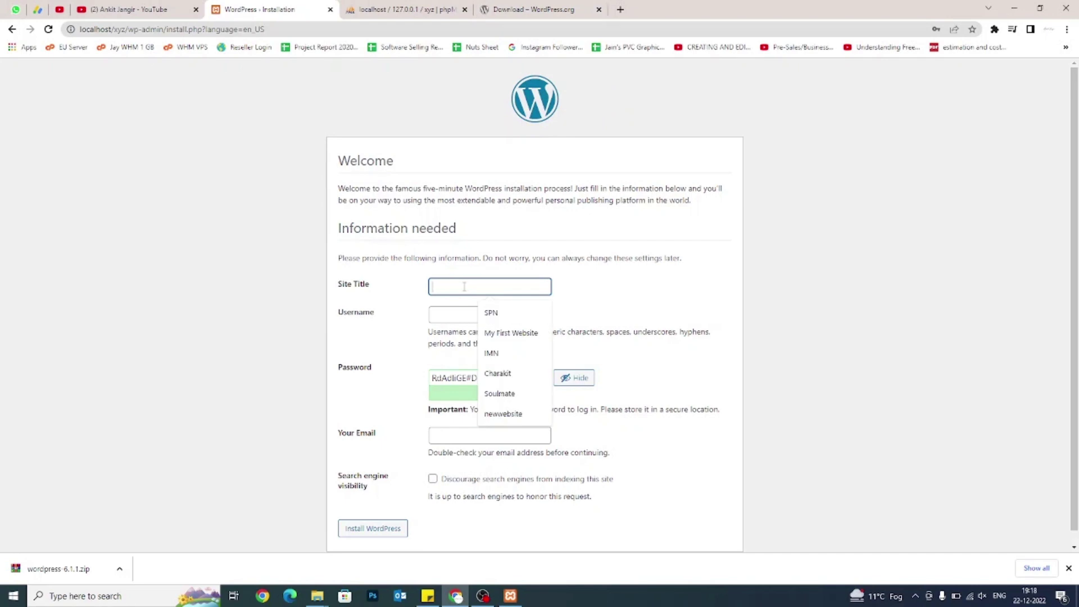
pyautogui.write('XYZ')
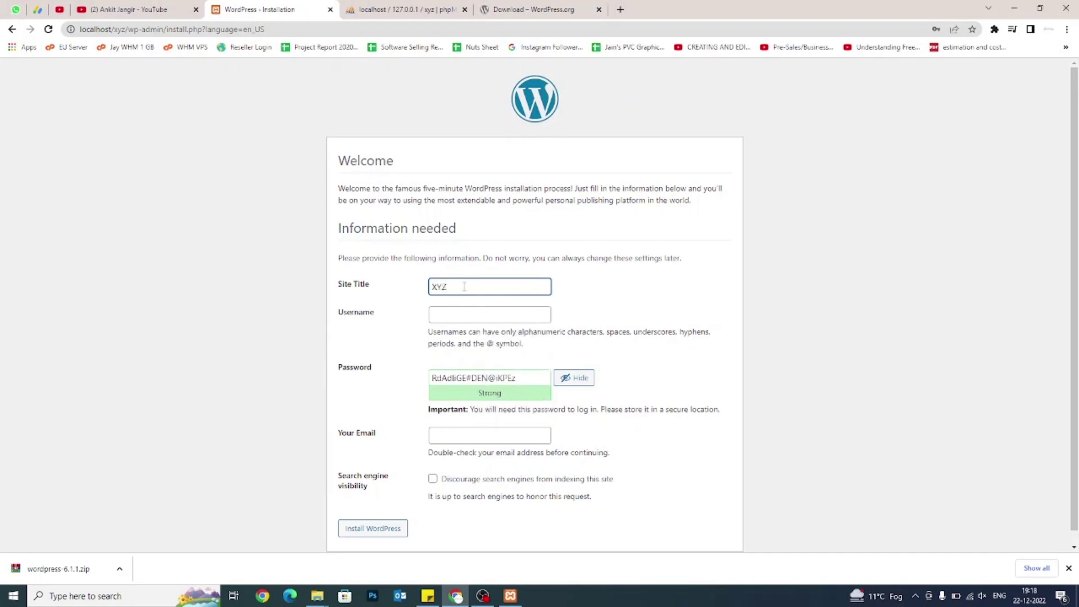
pyautogui.write(' Com - This is dummy Title')
pyautogui.press('Tab')
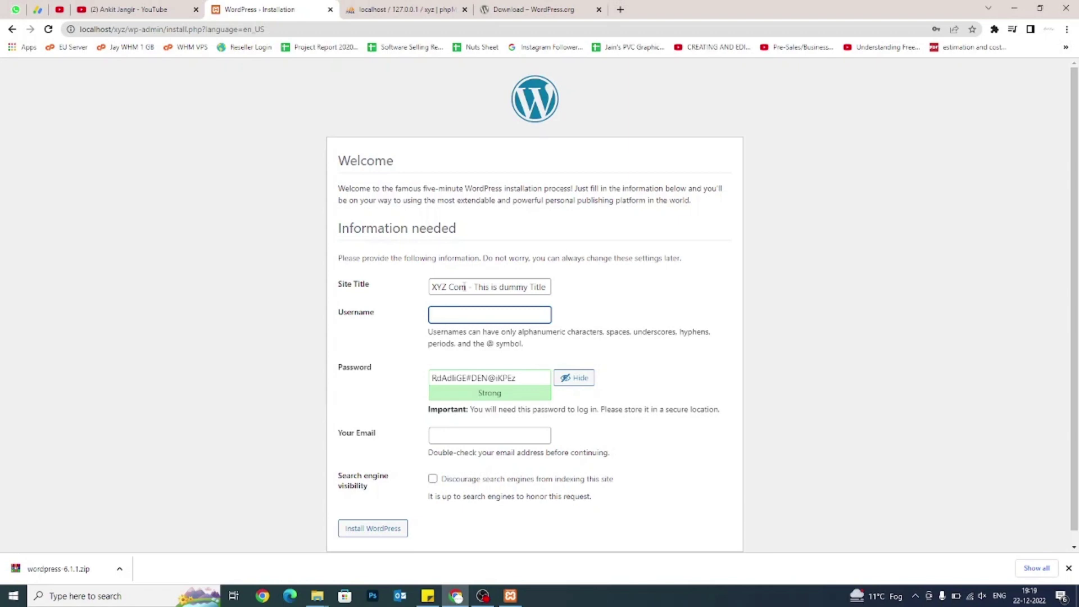
# Enter username admin, a custom admin password, and the admin e-mail via autofill.
pyautogui.write('admin')
pyautogui.press('Tab')
pyautogui.write('test@')
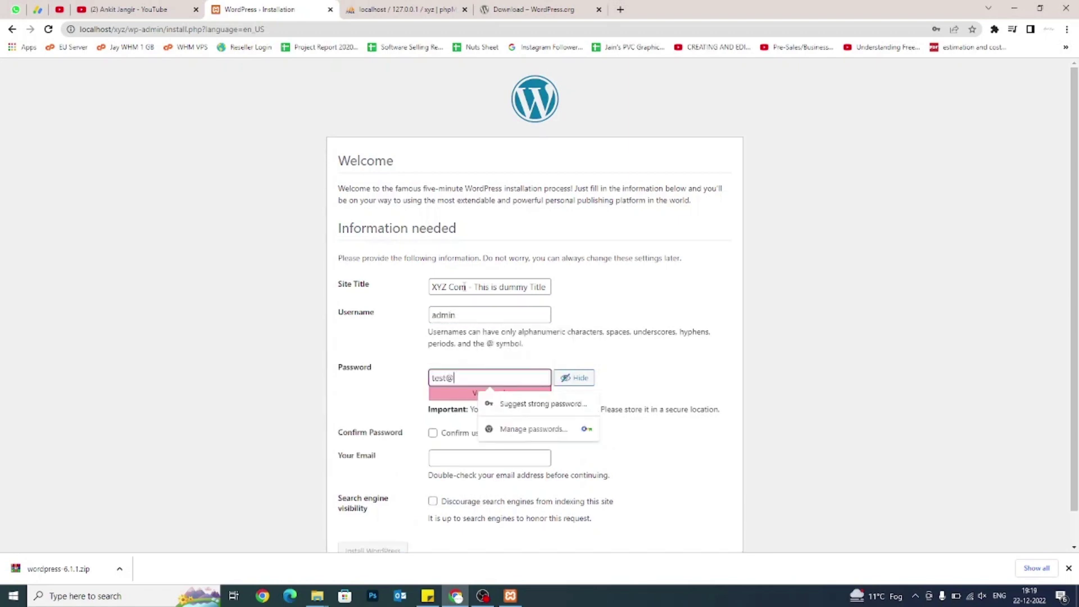
pyautogui.write('123ABC#')
pyautogui.press('Tab')
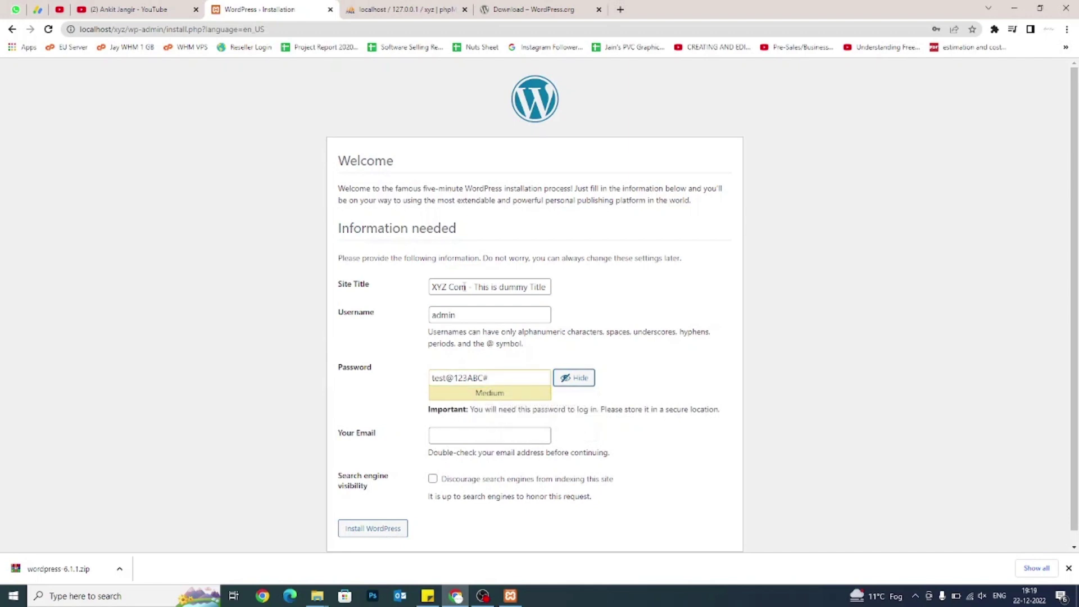
pyautogui.press('Tab')
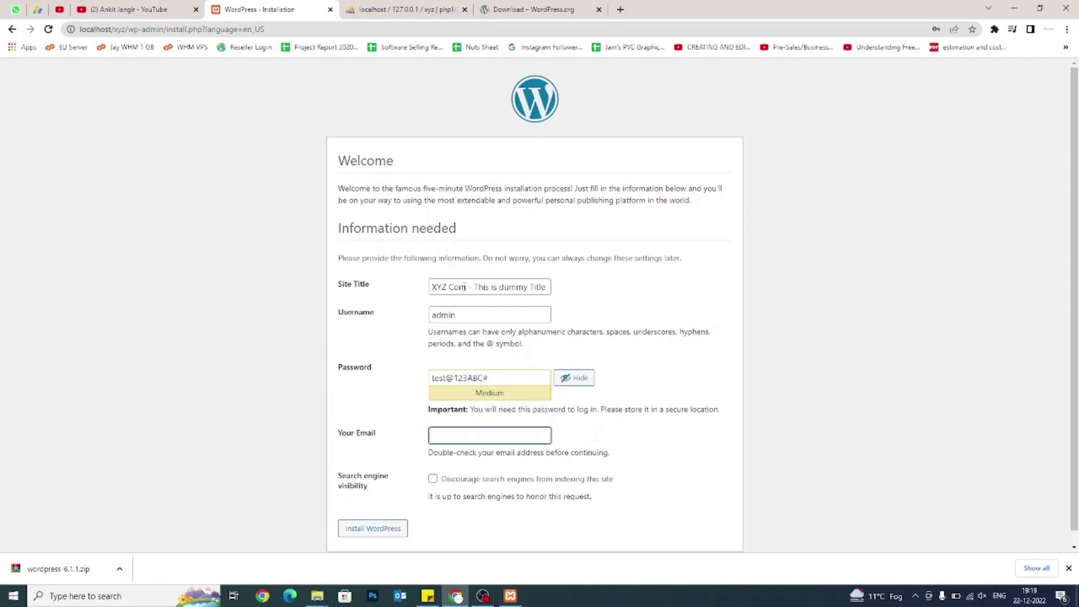
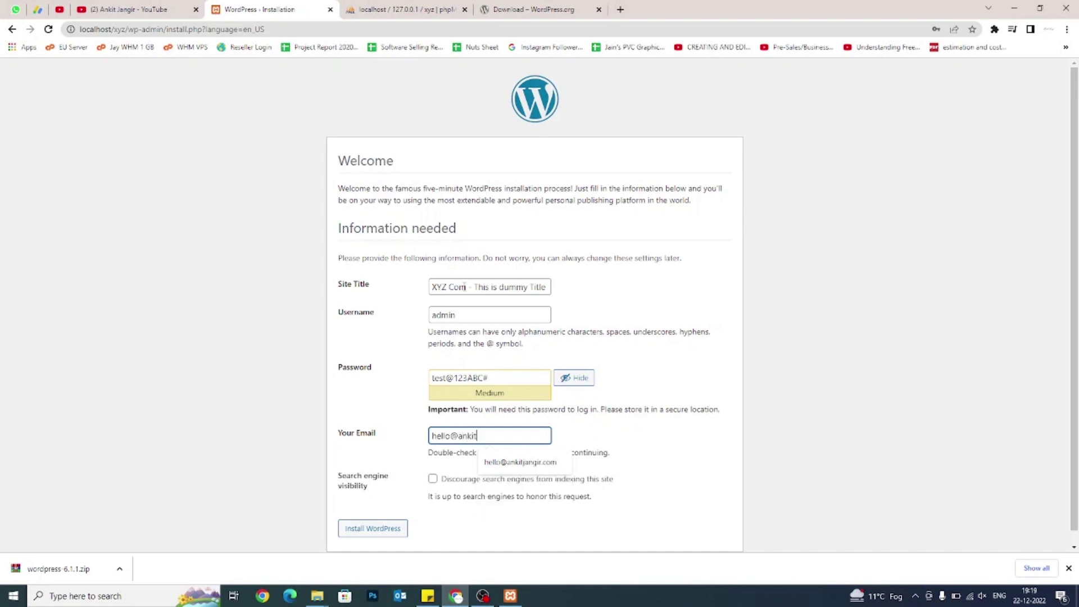
pyautogui.press('Down')
pyautogui.press('Return')
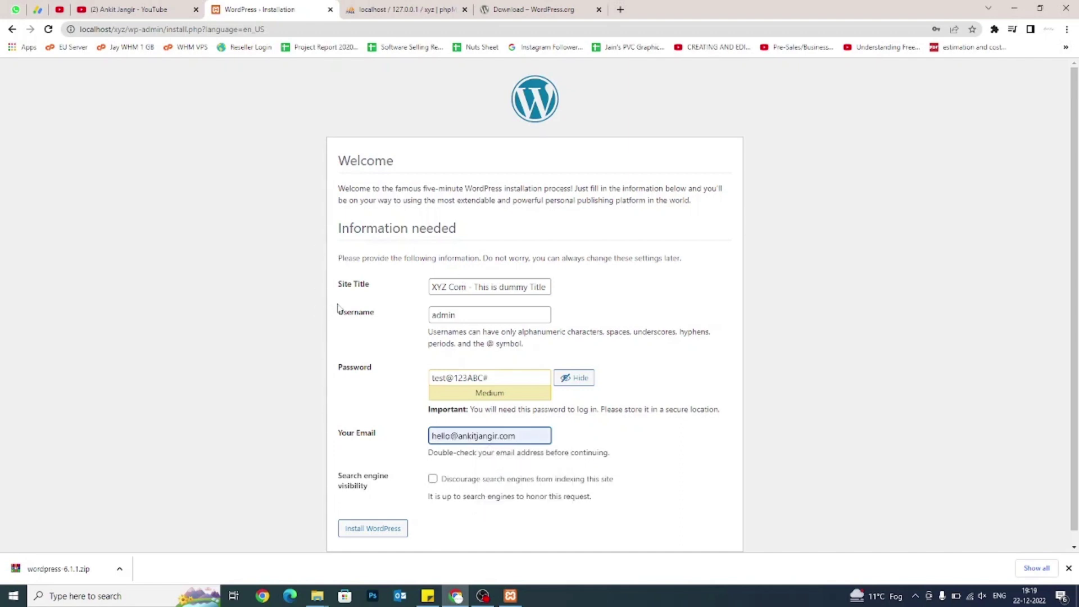
pyautogui.moveTo(337, 312); pyautogui.dragTo(381, 322)
pyautogui.moveTo(338, 372); pyautogui.dragTo(373, 376)
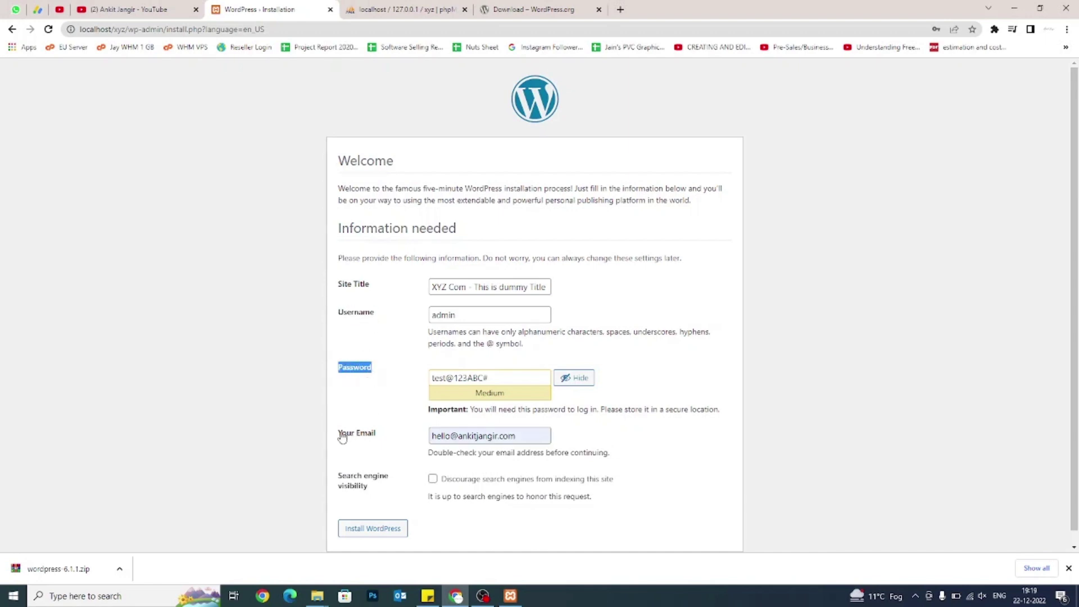
pyautogui.moveTo(339, 434); pyautogui.dragTo(387, 436)
# Leave 'Discourage search engines from indexing' unchecked and install WordPress.
pyautogui.click(386, 436)
pyautogui.keyDown('shift'); pyautogui.click(346, 476); pyautogui.keyUp('shift')
pyautogui.click(383, 490)
pyautogui.moveTo(448, 480); pyautogui.dragTo(613, 488)
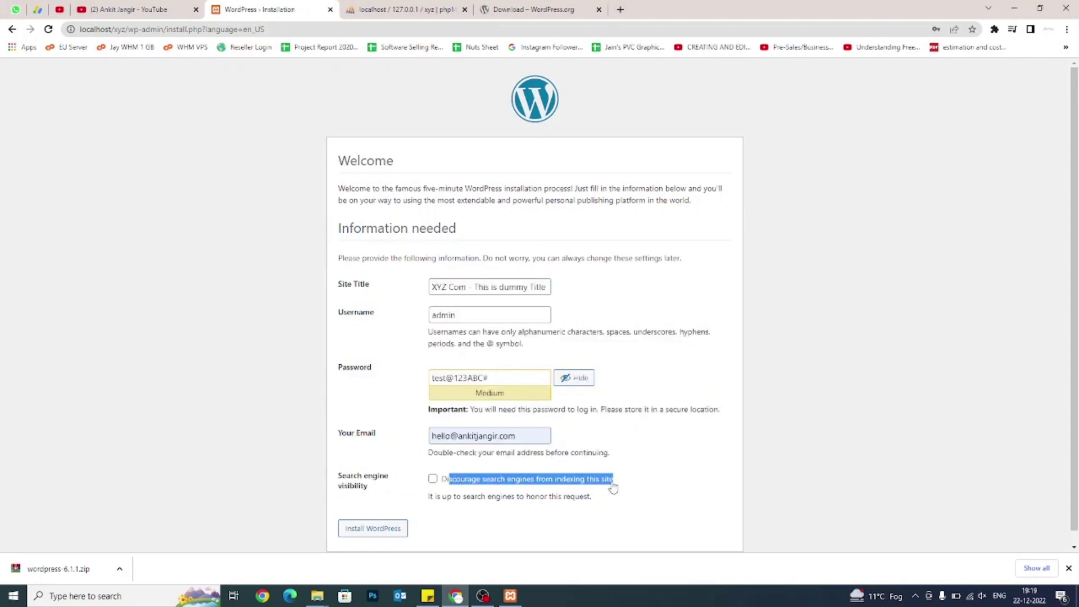
pyautogui.click(432, 478)
pyautogui.click(437, 513)
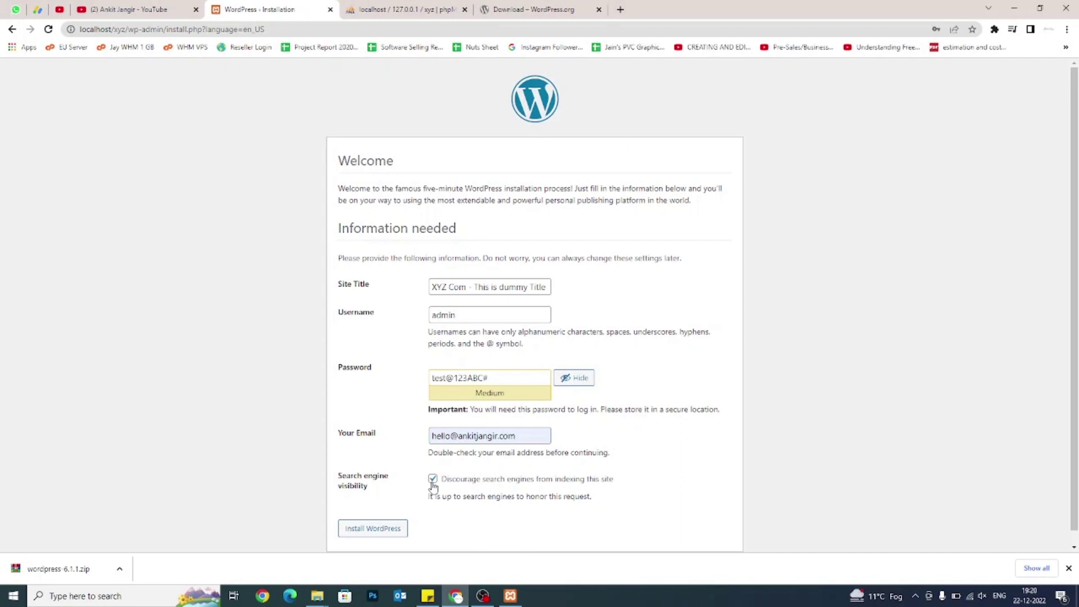
pyautogui.click(432, 483)
pyautogui.click(431, 483)
pyautogui.click(432, 481)
pyautogui.click(364, 531)
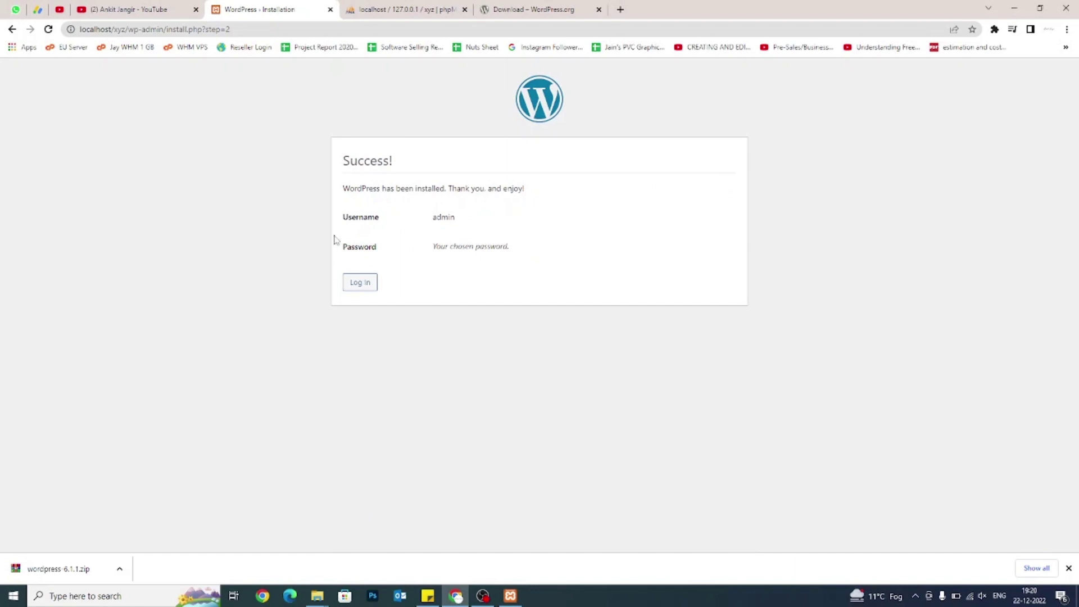
# Review the Success! message and admin username, then go to the new site's login page.
pyautogui.moveTo(341, 163); pyautogui.dragTo(389, 164)
pyautogui.moveTo(342, 189); pyautogui.dragTo(544, 193)
pyautogui.click(546, 194)
pyautogui.moveTo(353, 220); pyautogui.dragTo(448, 220)
pyautogui.click(529, 258)
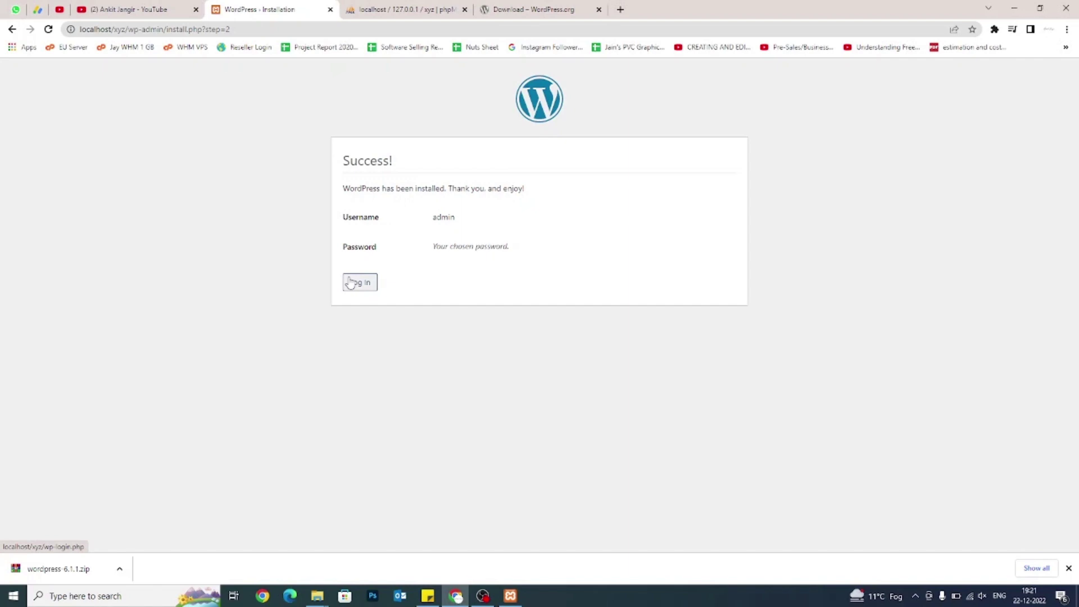
pyautogui.click(349, 282)
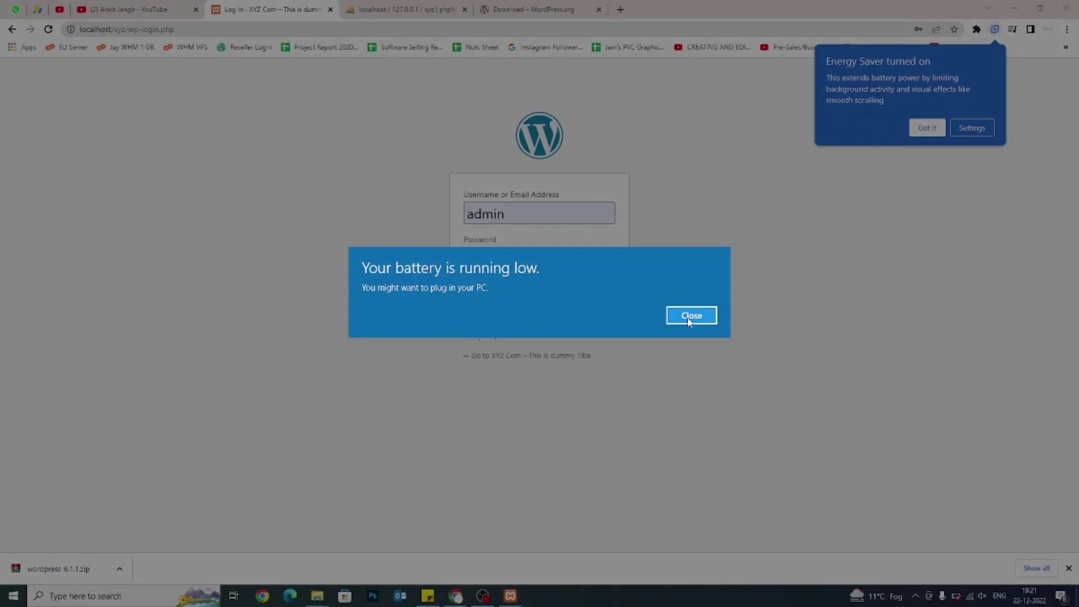
# Close the low-battery warning and check the autofilled admin login at localhost/xyz.
pyautogui.click(691, 316)
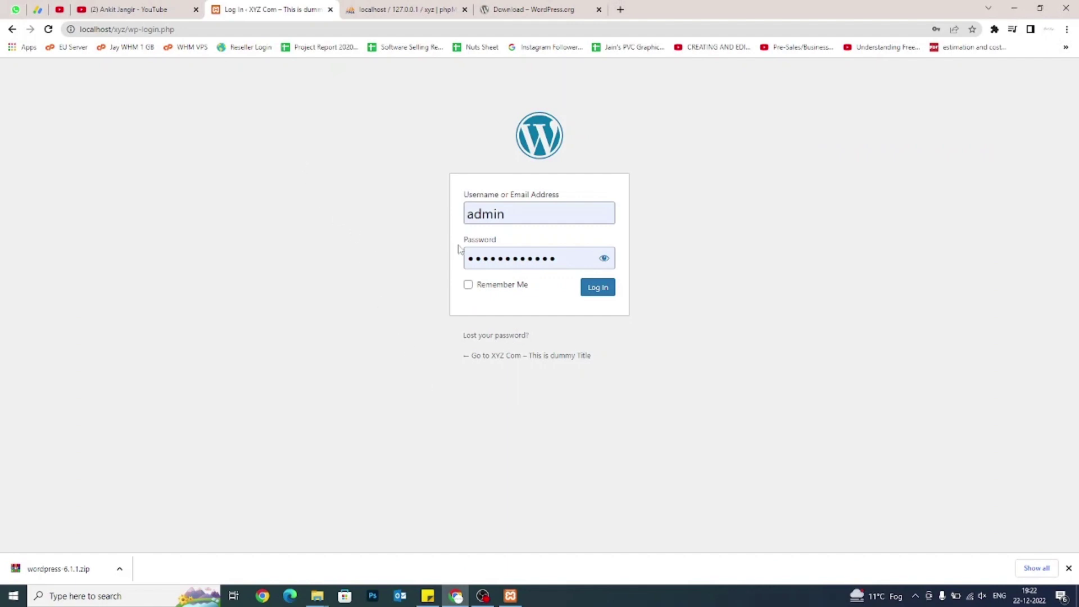
pyautogui.doubleClick(469, 214)
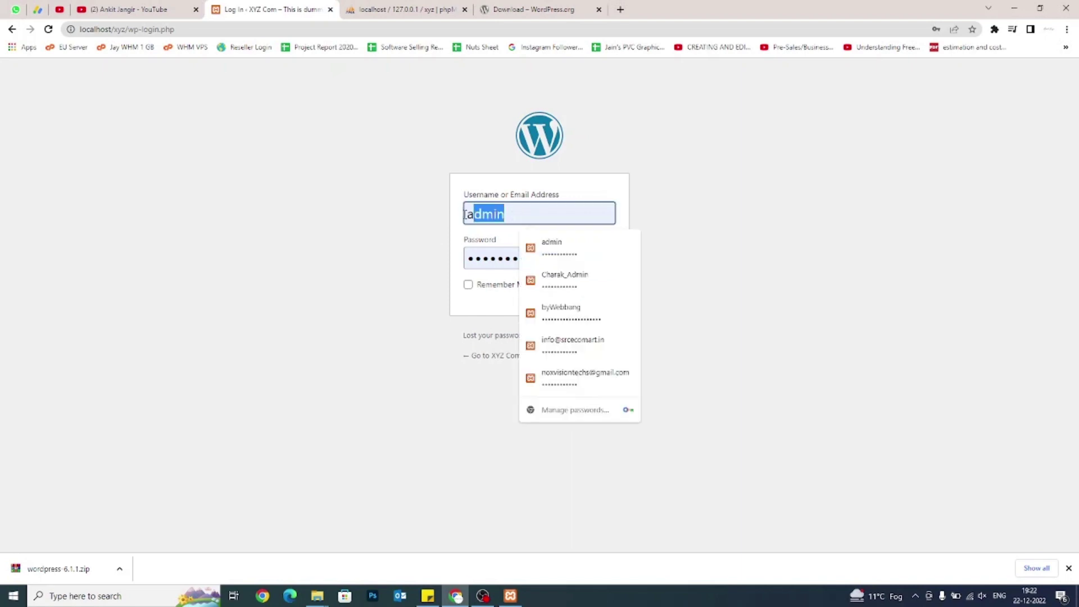
pyautogui.click(399, 277)
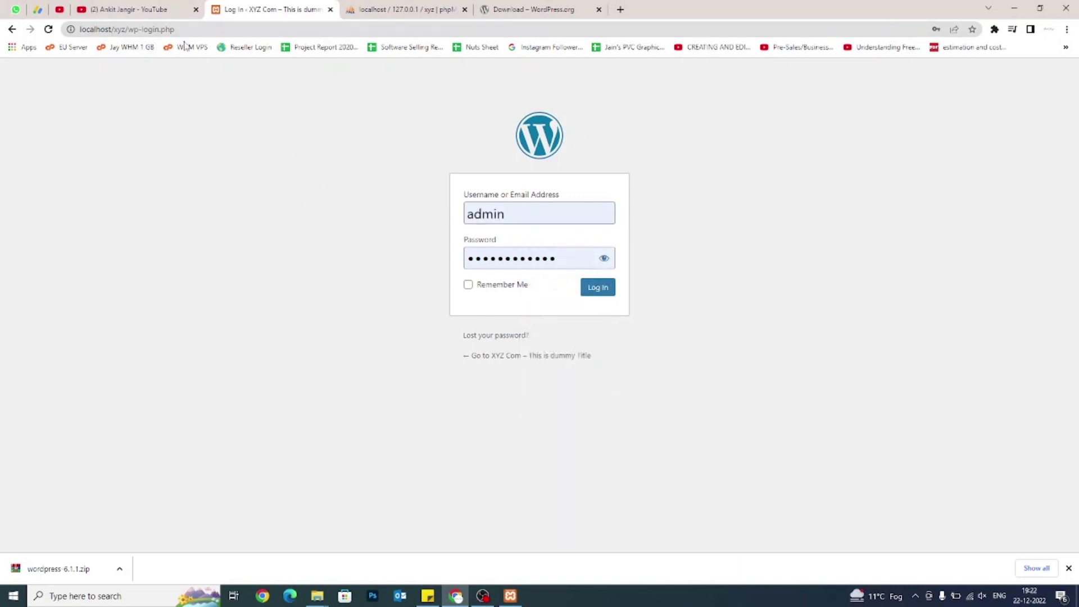
pyautogui.moveTo(126, 29); pyautogui.dragTo(80, 28)
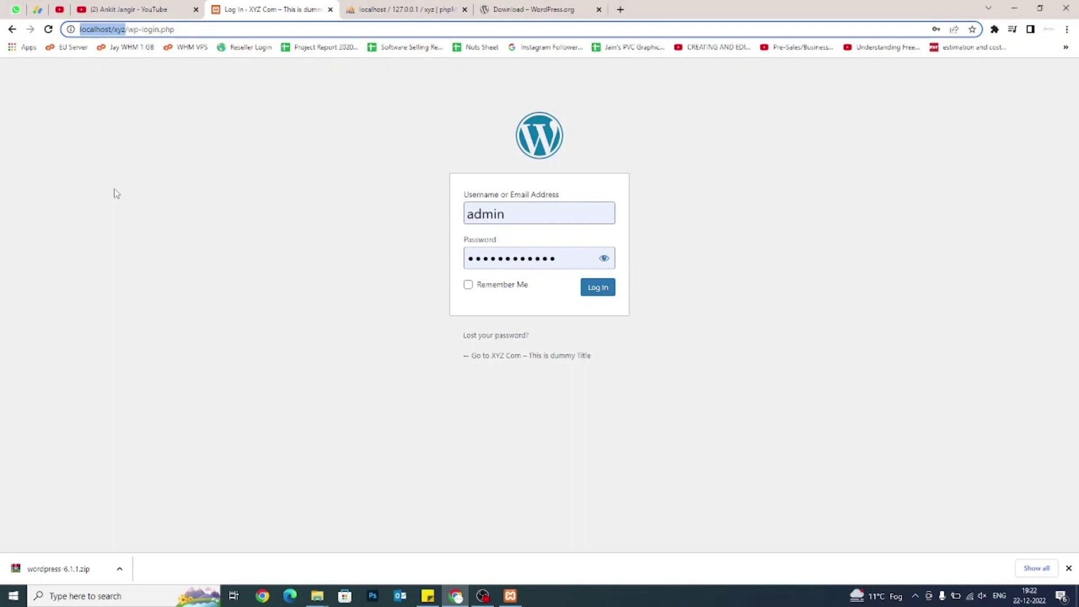
# Note domainname.com/wp-admin and domainname.com/wp-login.php on separate lines in a new Notepad document.
pyautogui.press('super+r')
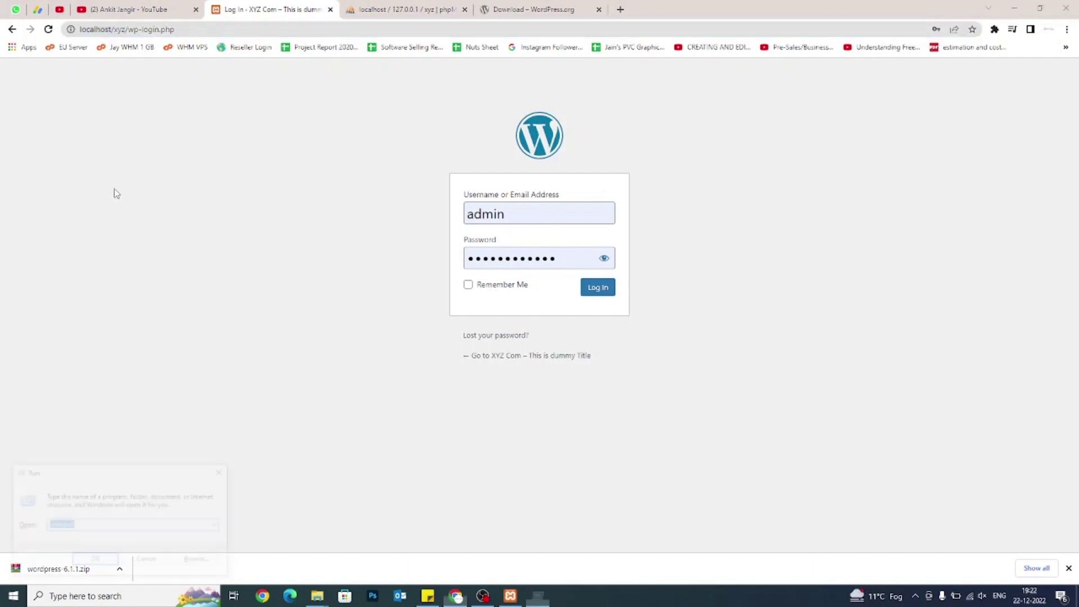
pyautogui.press('Return')
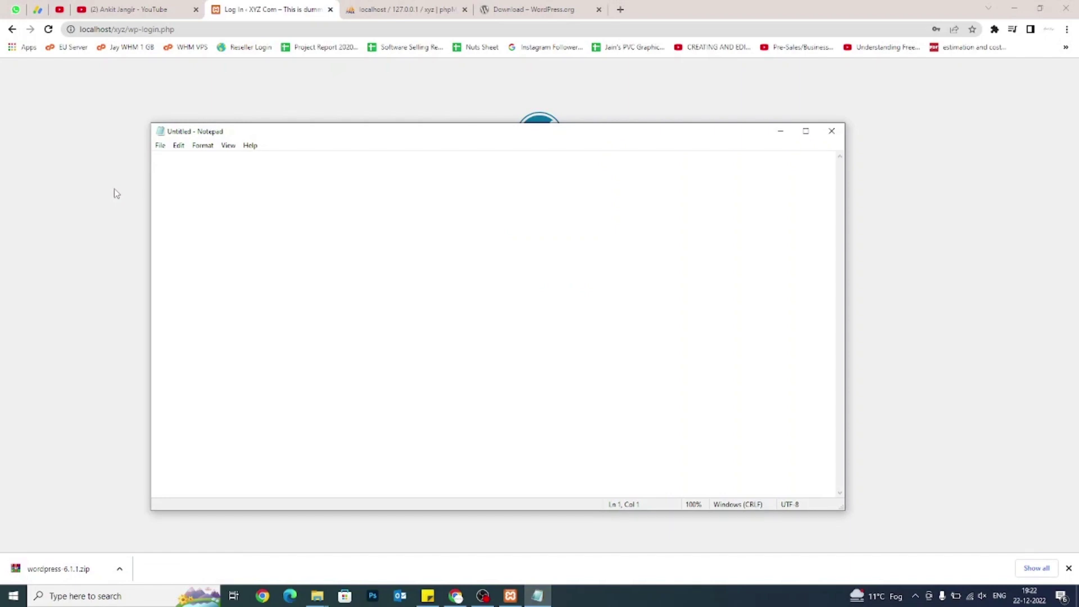
pyautogui.write('domainname.com/')
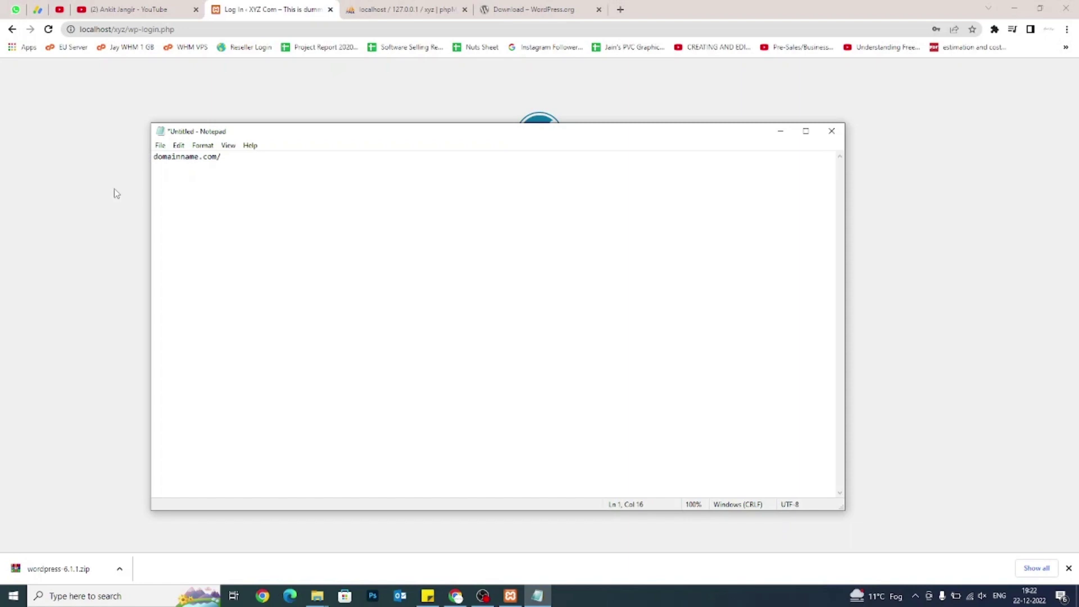
pyautogui.write('wp-admin')
pyautogui.press('Return')
pyautogui.write('domainname.com/wp-')
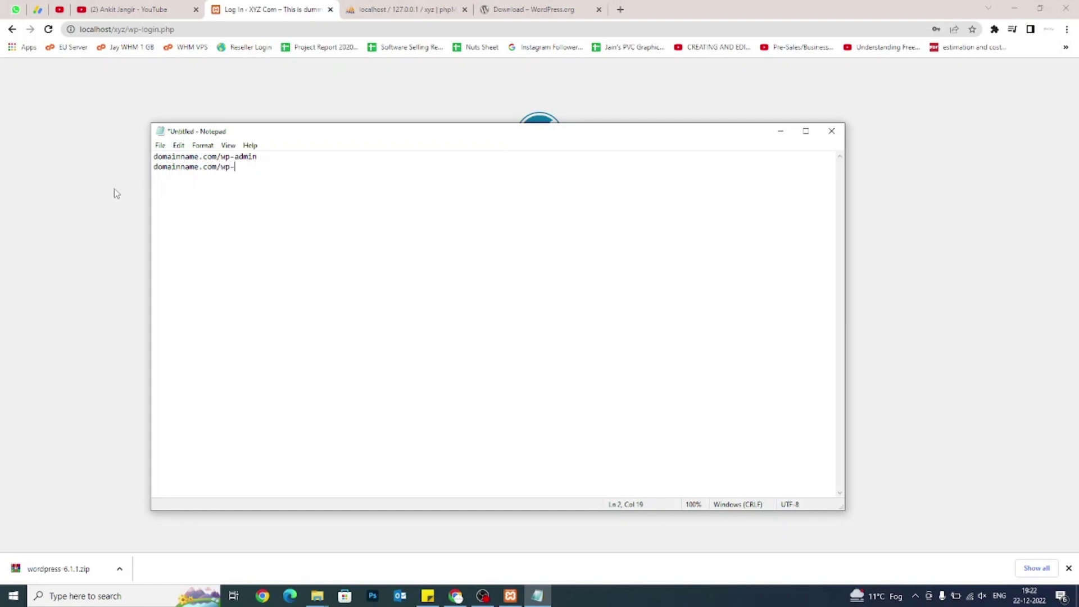
pyautogui.write('login.php')
pyautogui.moveTo(221, 166); pyautogui.dragTo(154, 166)
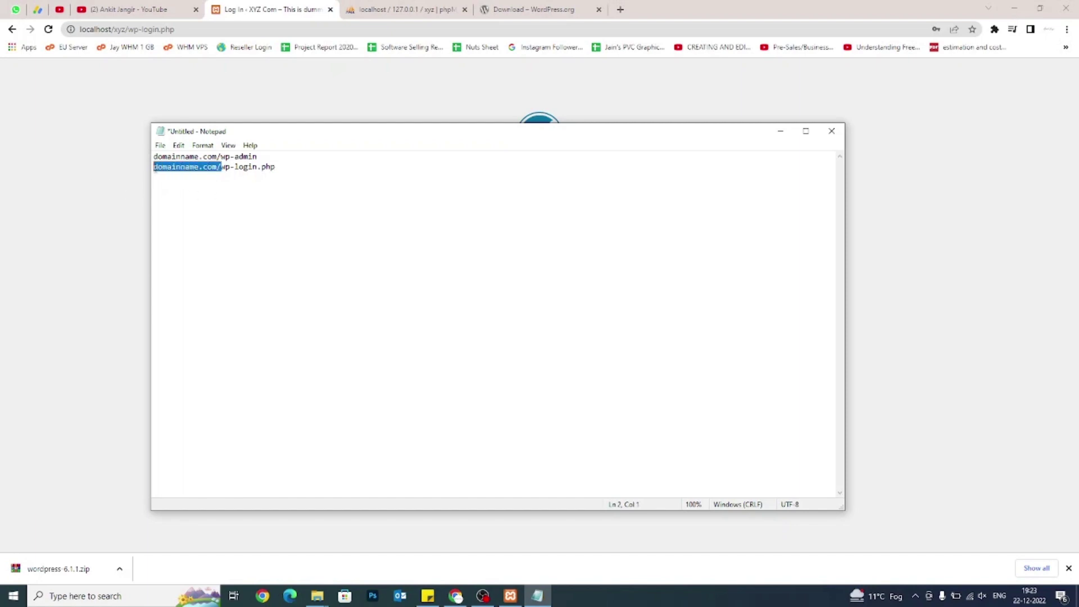
pyautogui.click(126, 221)
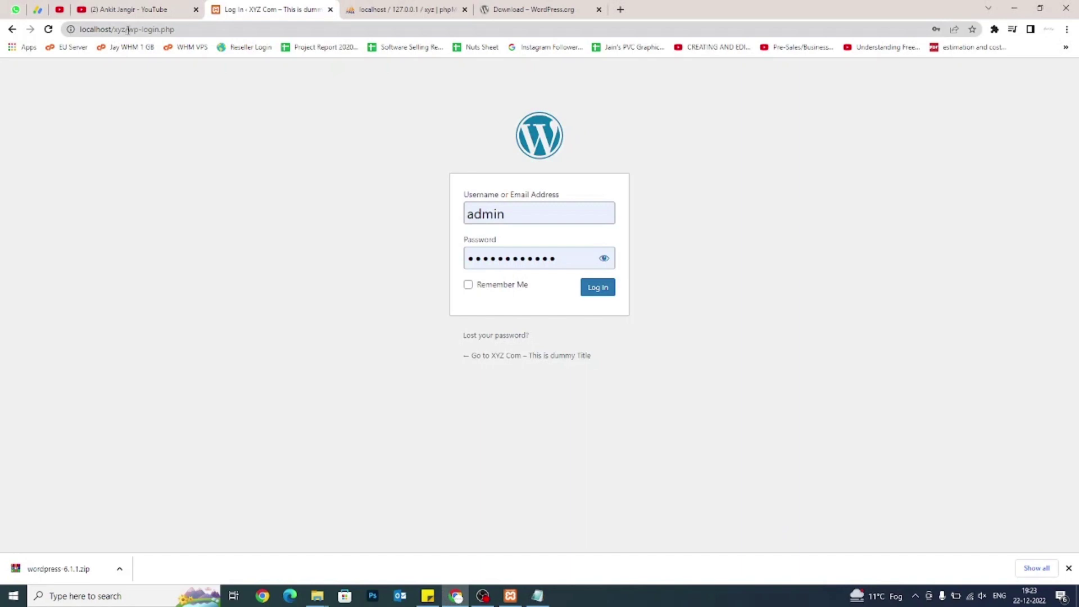
# Load localhost/xyz/ in a new tab placed beside the login tab, then return to login.
pyautogui.moveTo(128, 29); pyautogui.dragTo(76, 30)
pyautogui.hotkey('ctrl', 'c')
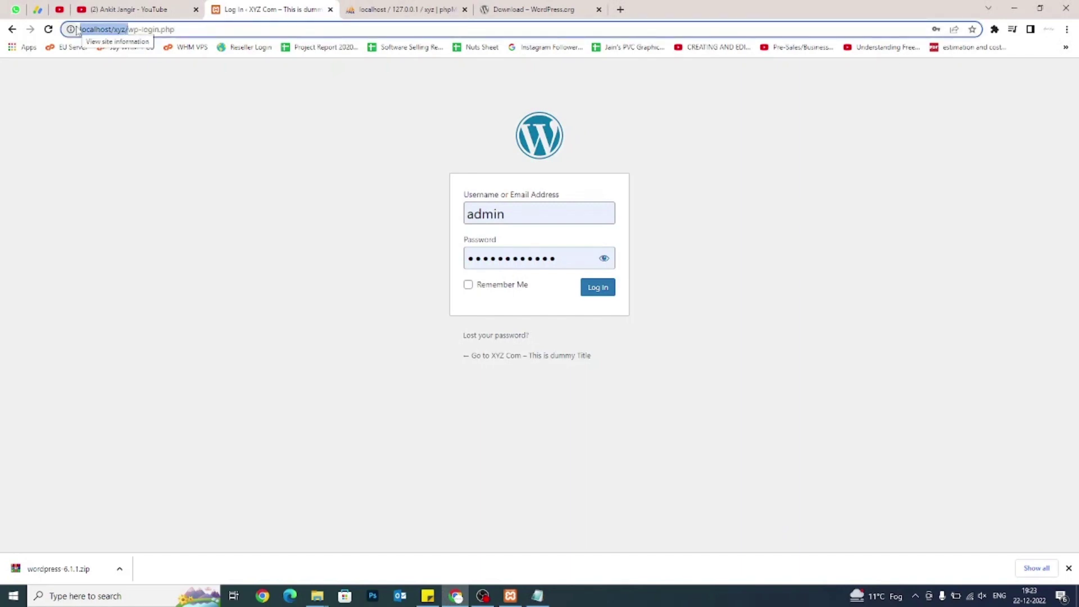
pyautogui.click(621, 9)
pyautogui.hotkey('ctrl', 'v')
pyautogui.press('Return')
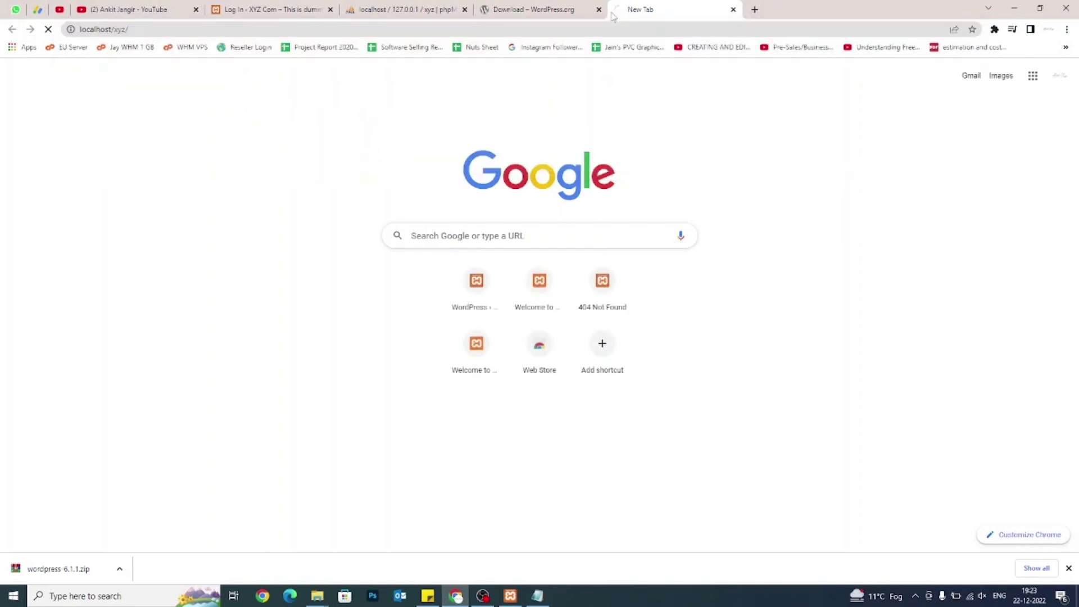
pyautogui.moveTo(658, 7); pyautogui.dragTo(398, 5)
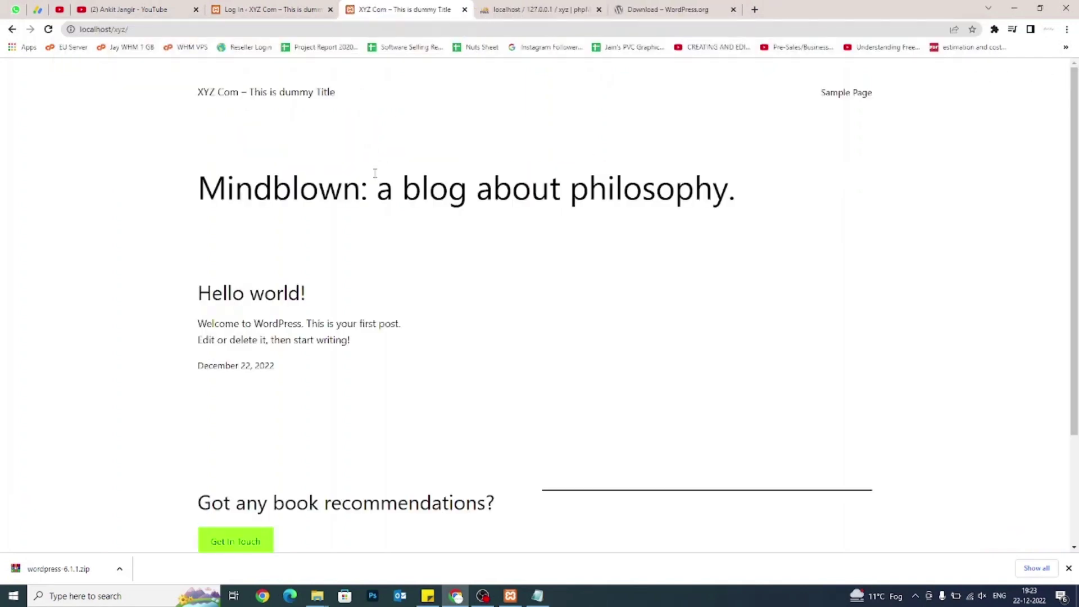
pyautogui.scroll(-3, 374, 172)
pyautogui.scroll(3, 375, 172)
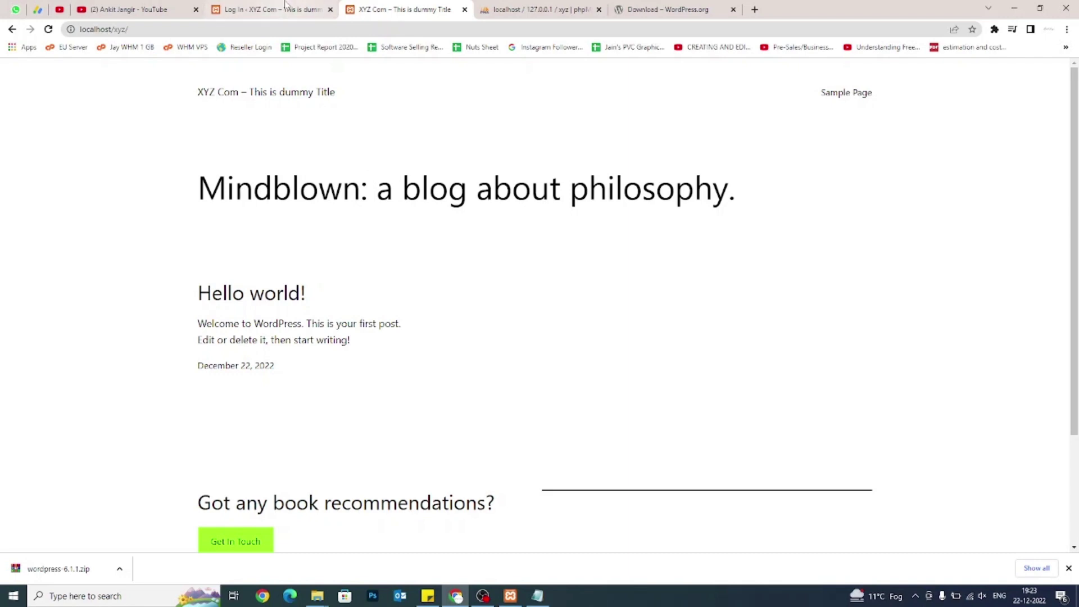
pyautogui.moveTo(284, 4)
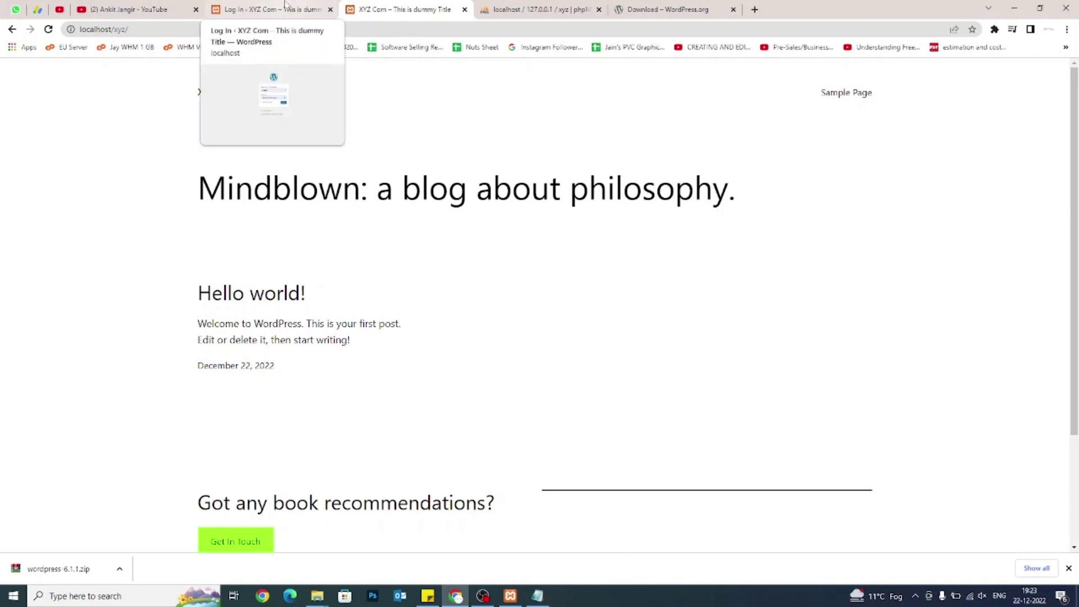
pyautogui.click(285, 4)
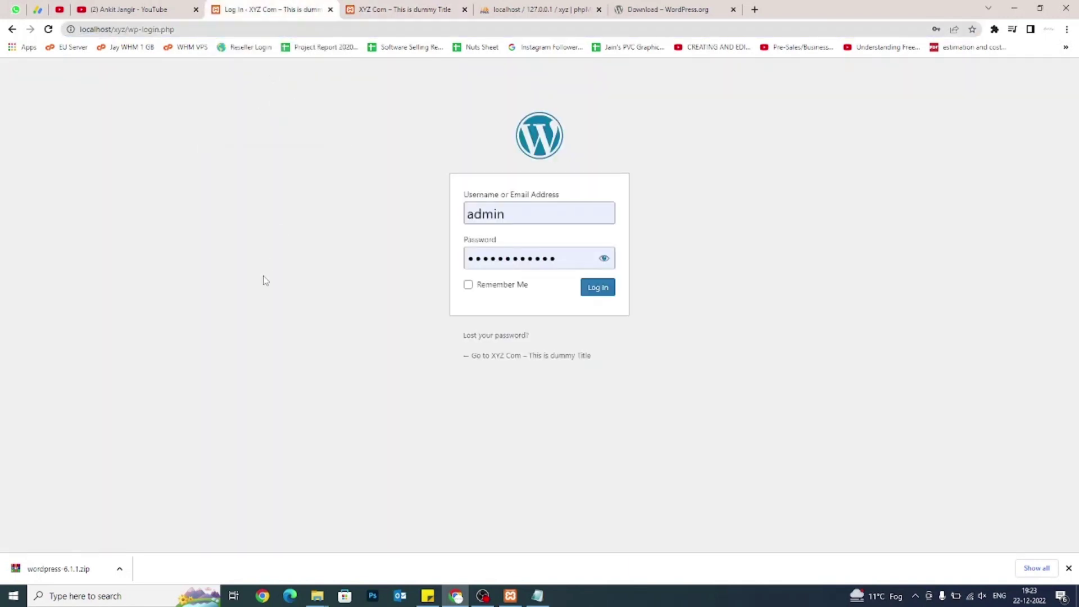
# Sign in with the autofilled admin credentials to reach the localhost/xyz/wp-admin Dashboard.
pyautogui.doubleClick(537, 217)
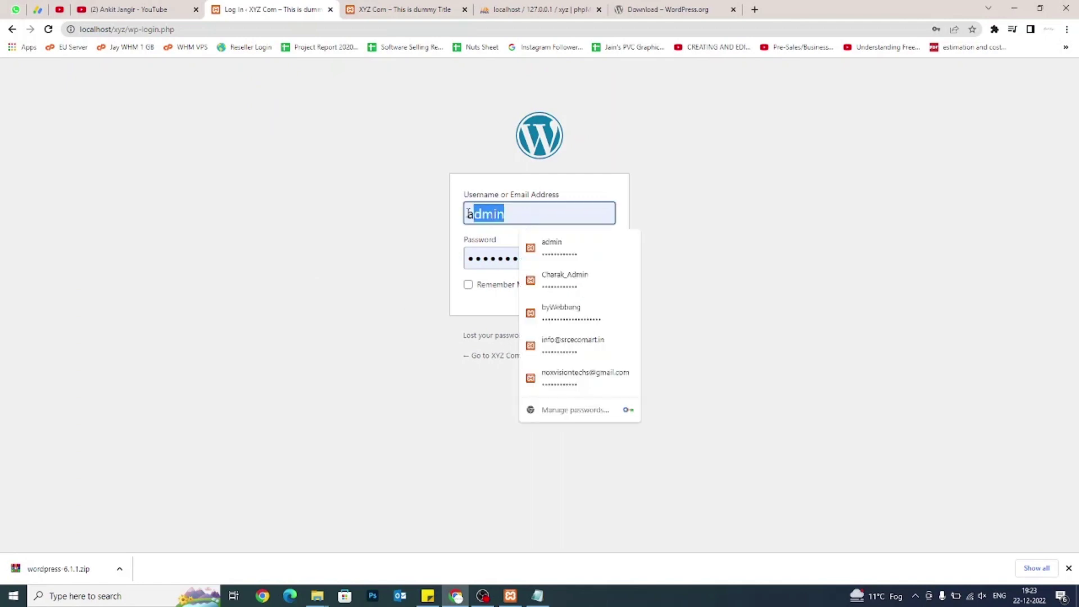
pyautogui.click(397, 289)
pyautogui.click(508, 264)
pyautogui.click(398, 309)
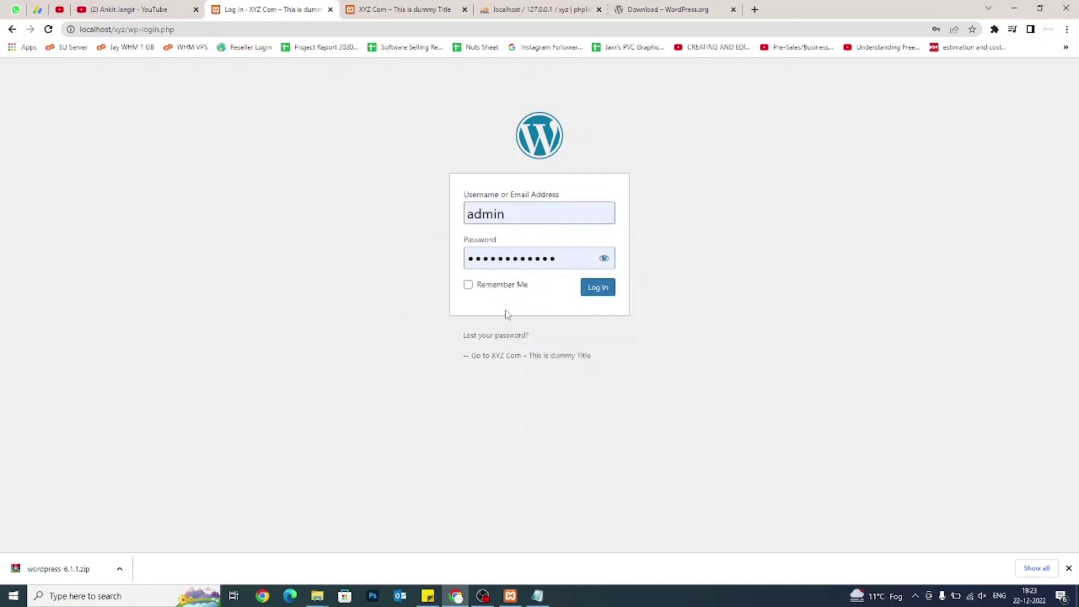
pyautogui.click(600, 290)
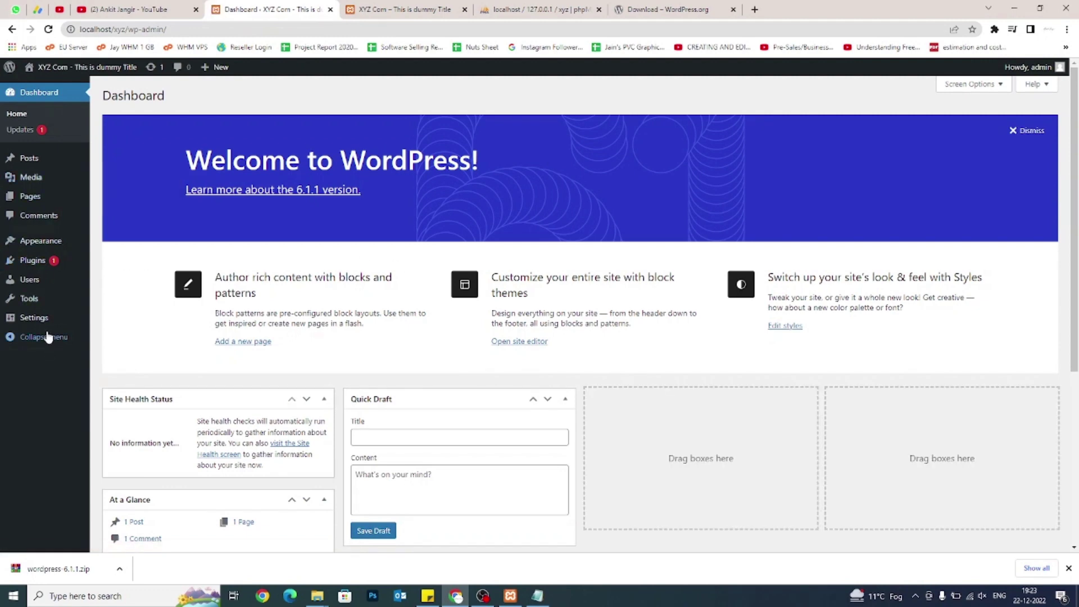
pyautogui.moveTo(36, 269)
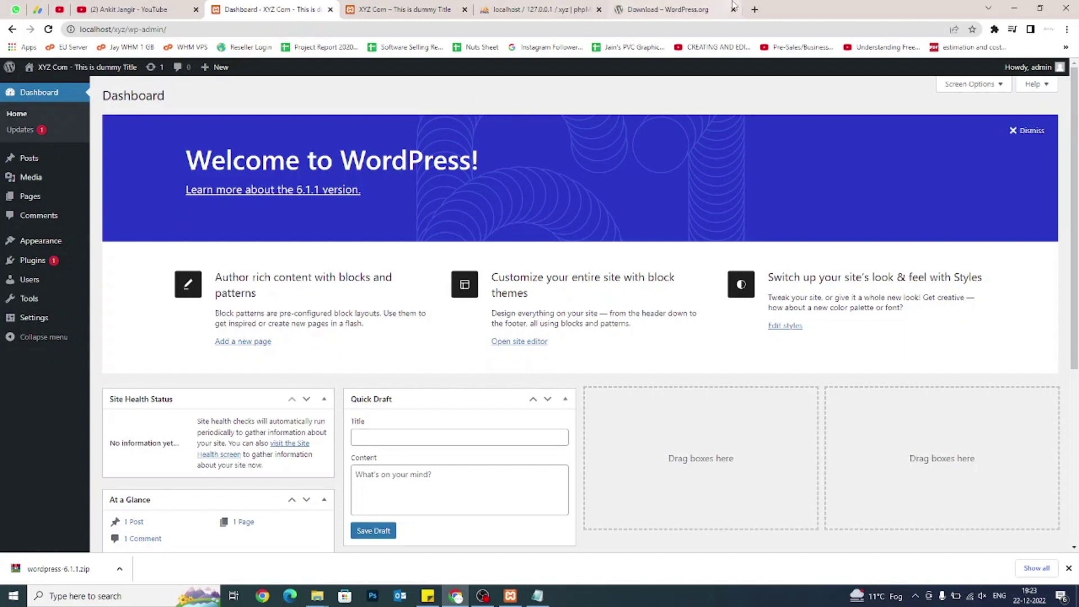
# Open the presenter's portfolio site in a new tab, browse its About Me section, and return to XYZ Com.
pyautogui.click(755, 10)
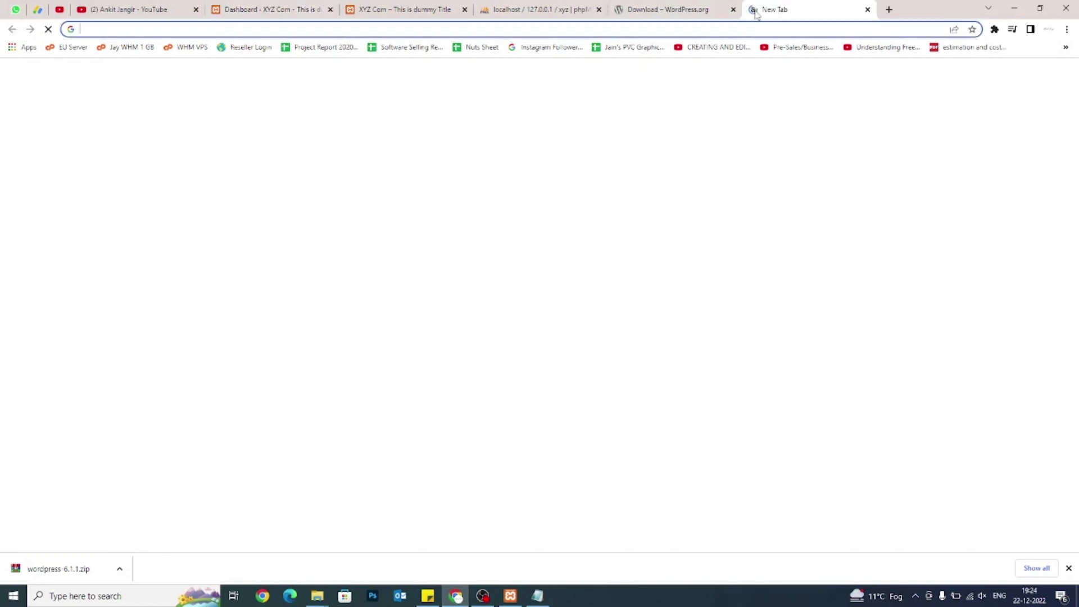
pyautogui.write('ankitjangir.com')
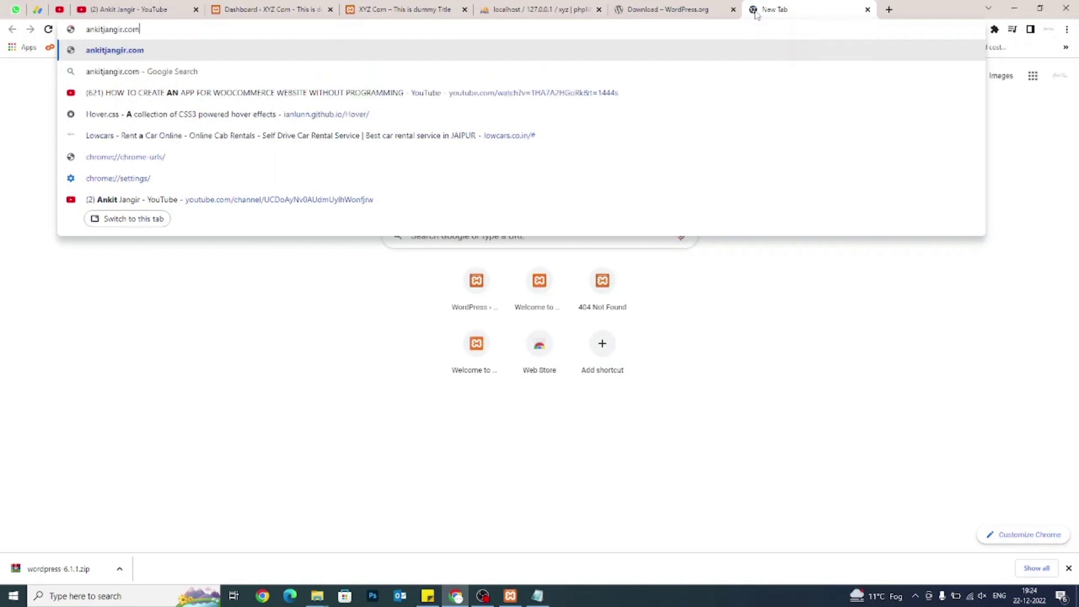
pyautogui.press('Return')
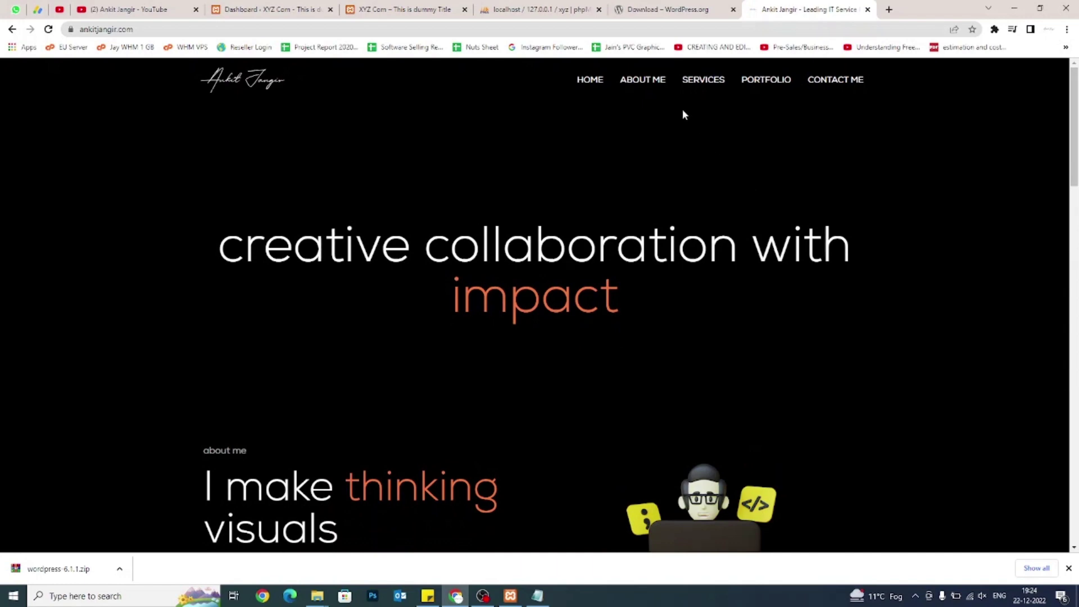
pyautogui.click(645, 83)
pyautogui.scroll(-10, 662, 119)
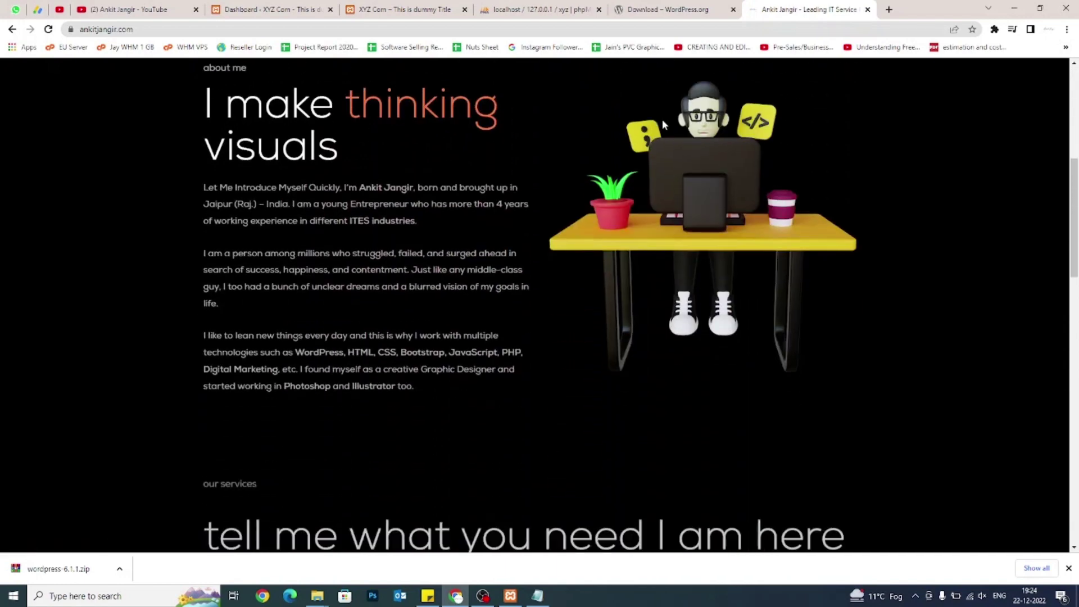
pyautogui.scroll(-10, 662, 121)
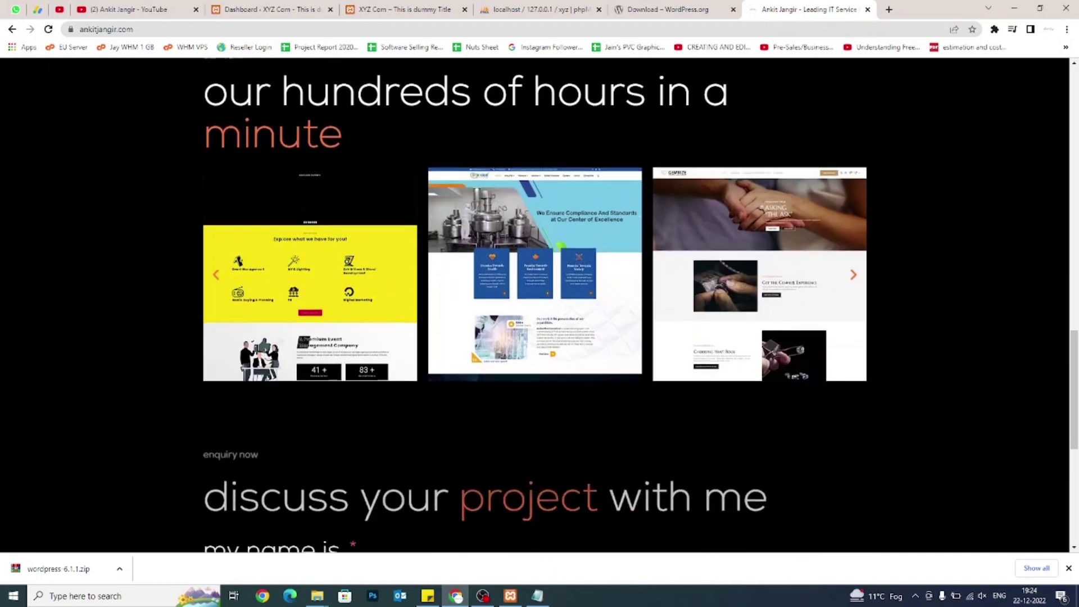
pyautogui.scroll(6, 534, 304)
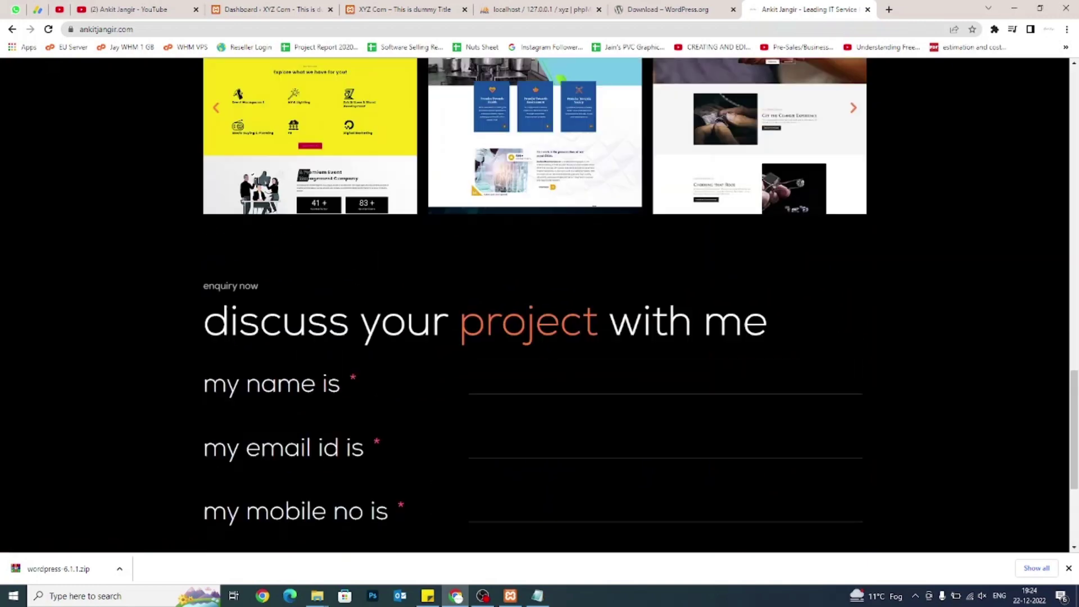
pyautogui.click(400, 13)
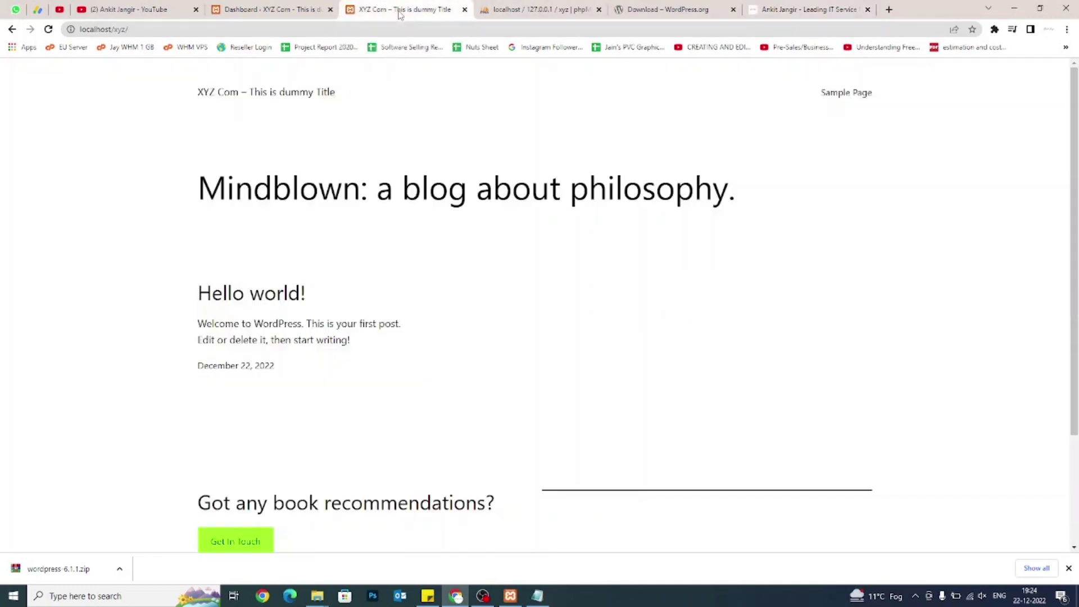
# Look over the XYZ Com Dashboard's welcome panel and sidebar, then bring up File Explorer.
pyautogui.click(264, 9)
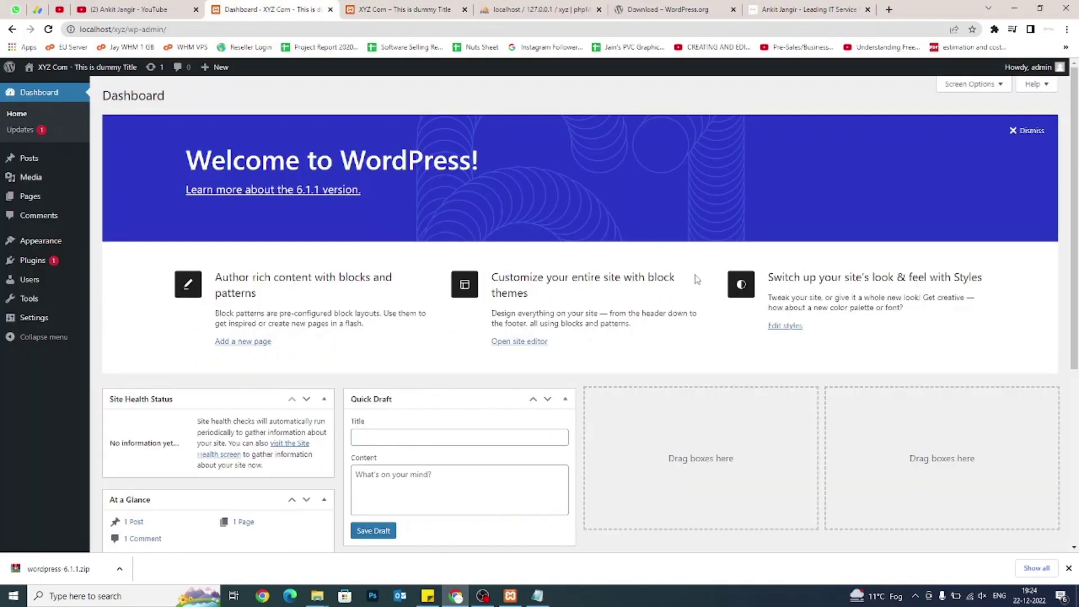
pyautogui.scroll(-5, 696, 279)
pyautogui.scroll(4, 697, 280)
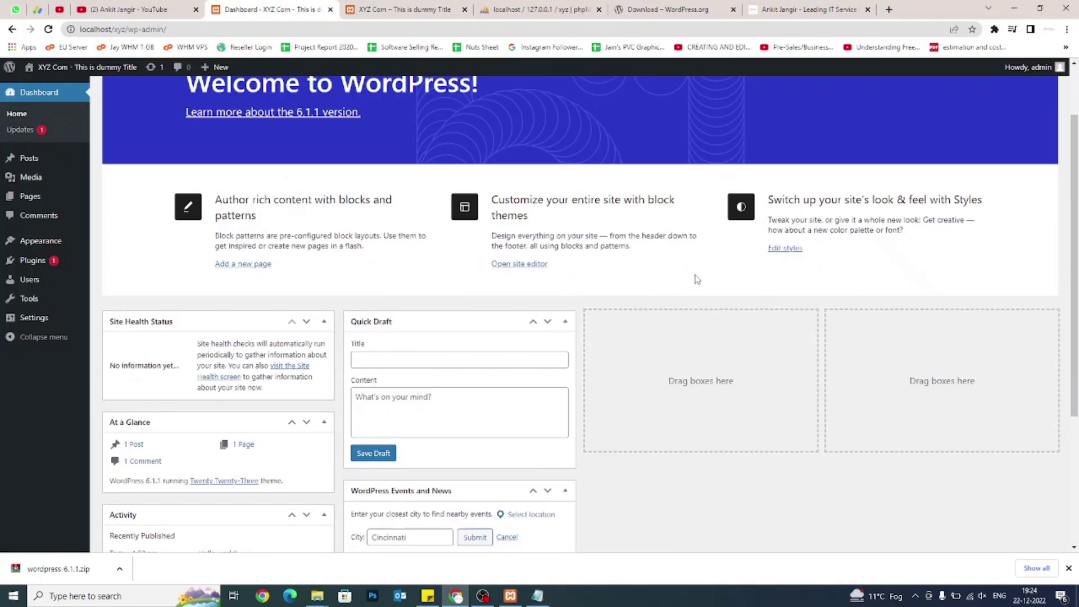
pyautogui.moveTo(56, 298)
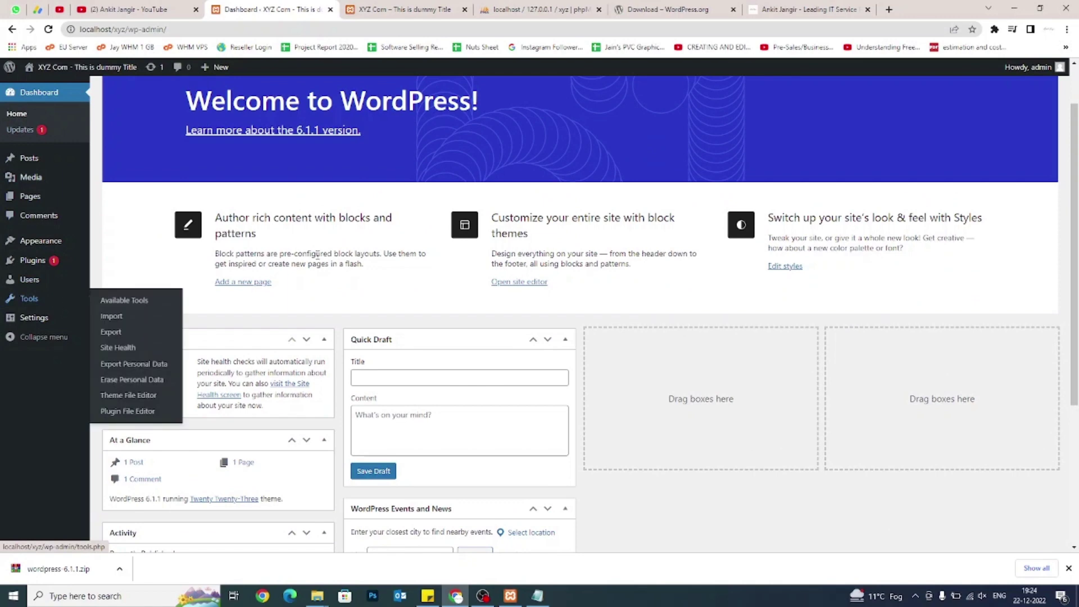
pyautogui.scroll(1, 444, 251)
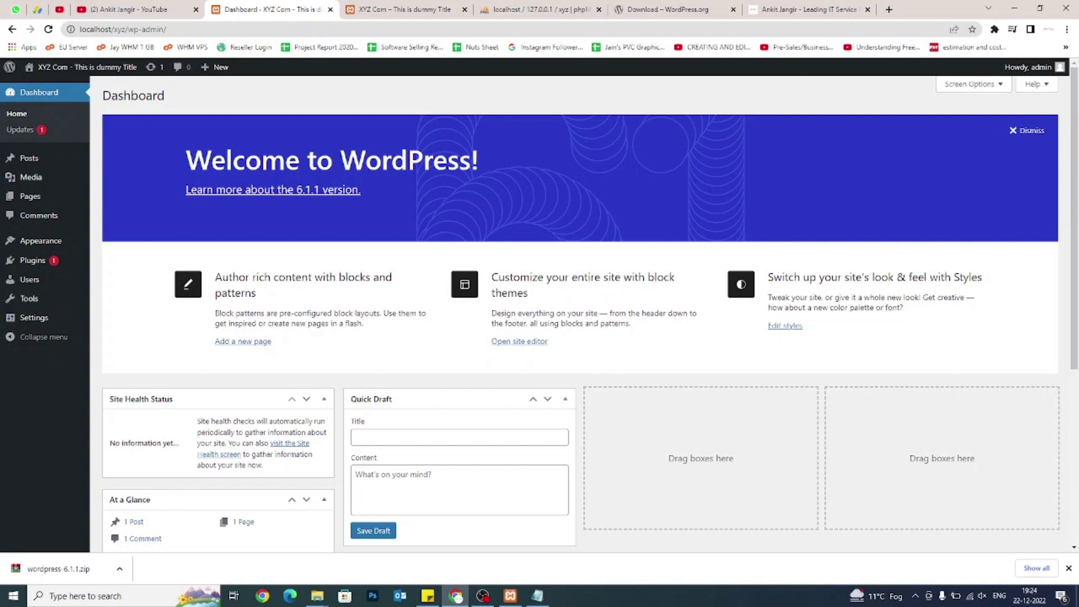
pyautogui.moveTo(126, 29); pyautogui.dragTo(80, 29)
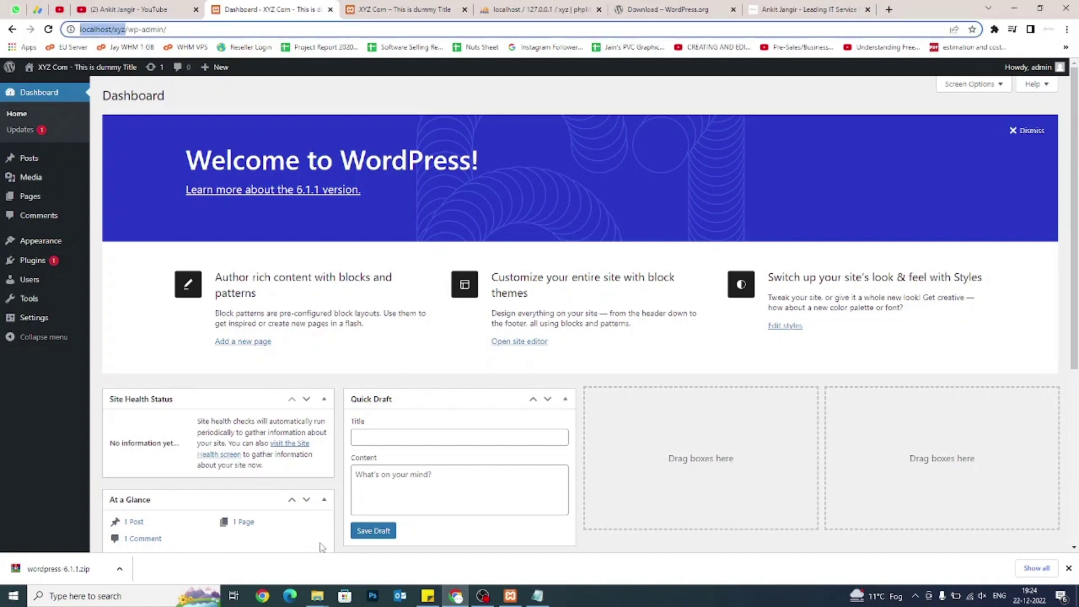
pyautogui.click(324, 594)
# Extract the wordpress-6.1.1 zip directly into C:\xampp\htdocs.
pyautogui.click(289, 566)
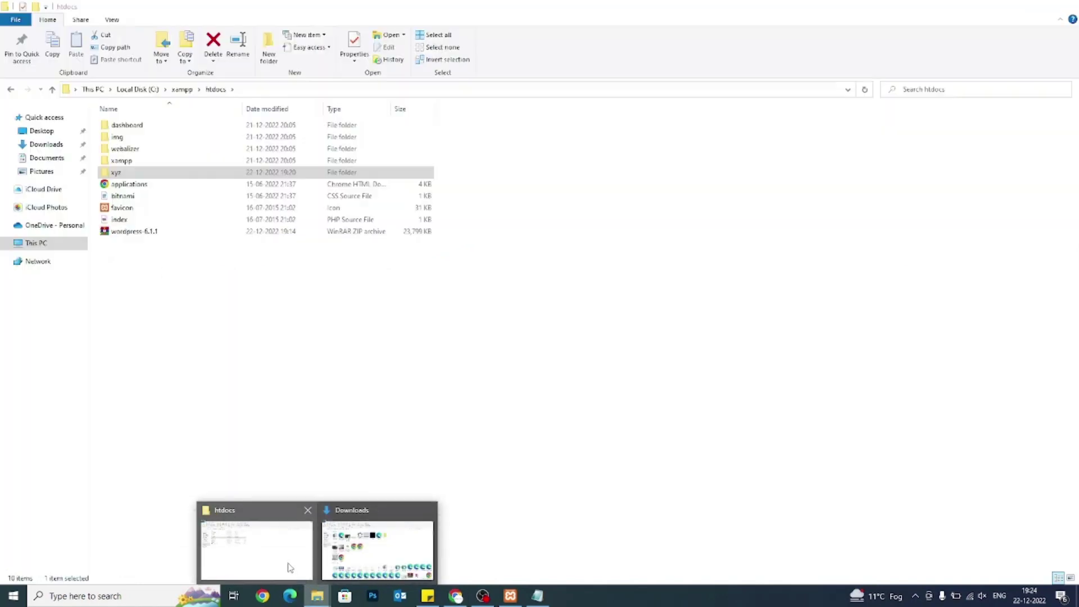
pyautogui.click(151, 231)
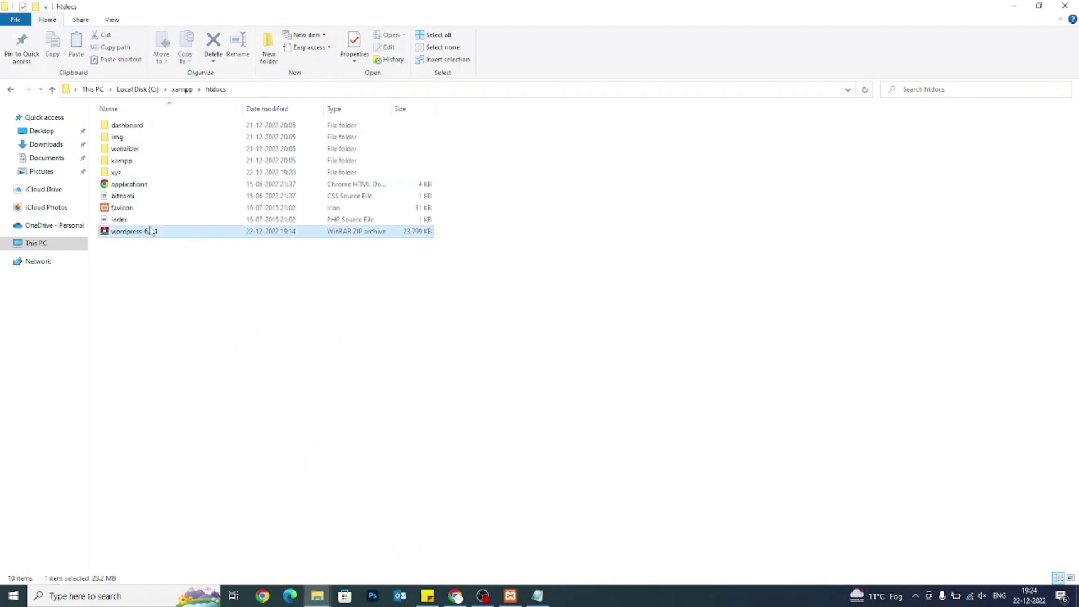
pyautogui.rightClick(150, 230)
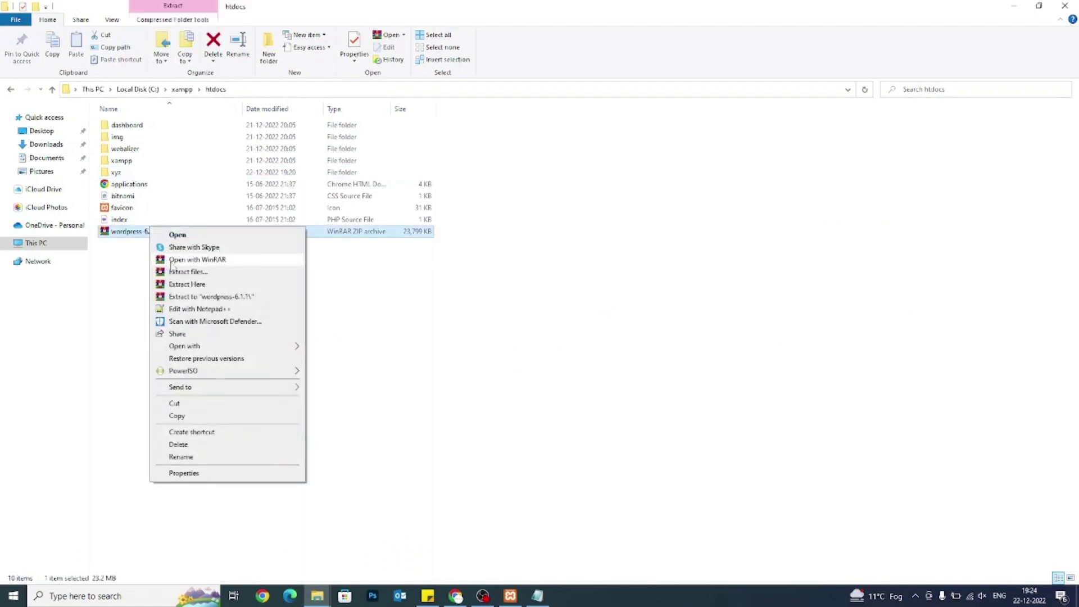
pyautogui.click(186, 285)
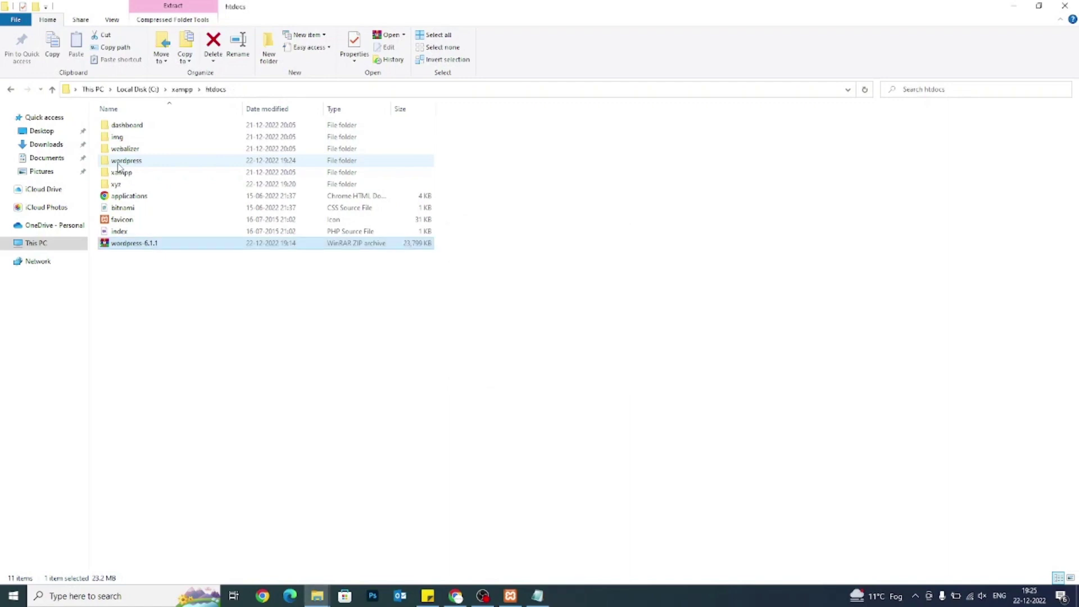
# Rename the extracted wordpress folder to web1 and bring Chrome back.
pyautogui.click(119, 161)
pyautogui.press('F2')
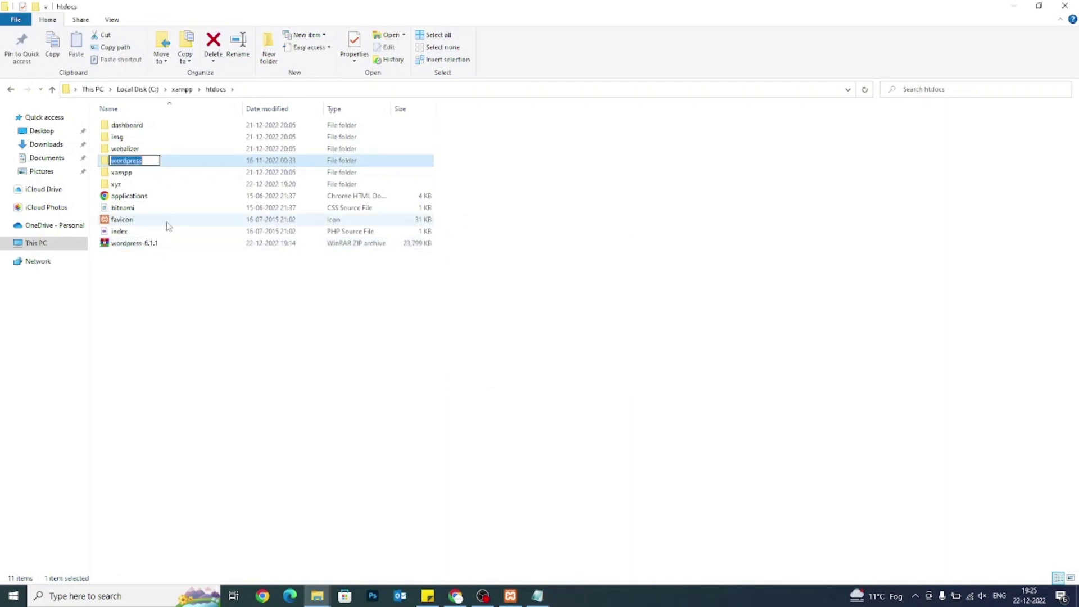
pyautogui.write('web1')
pyautogui.press('Return')
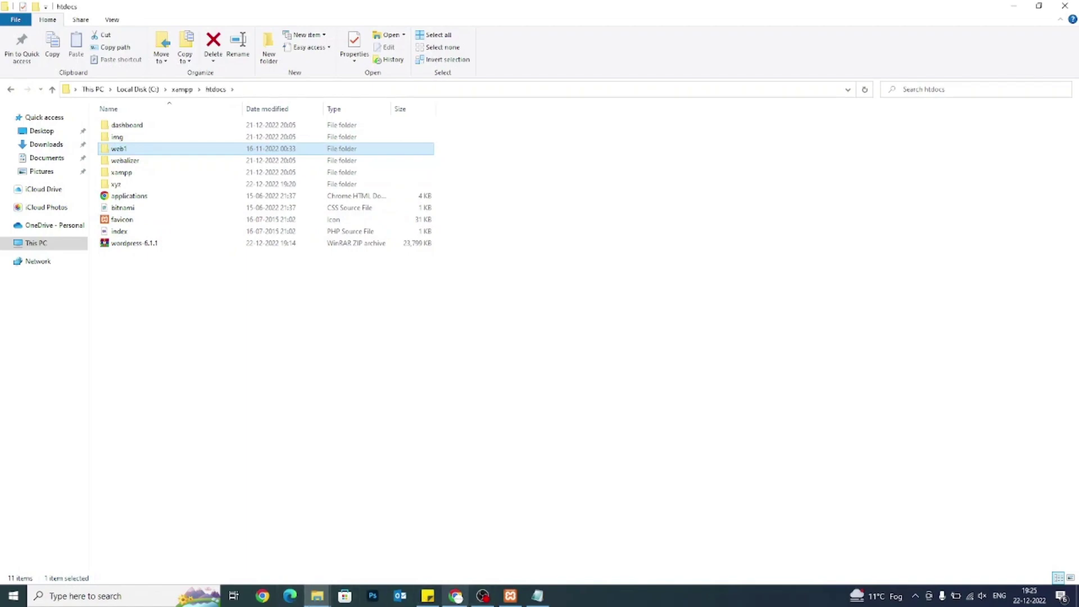
pyautogui.click(456, 597)
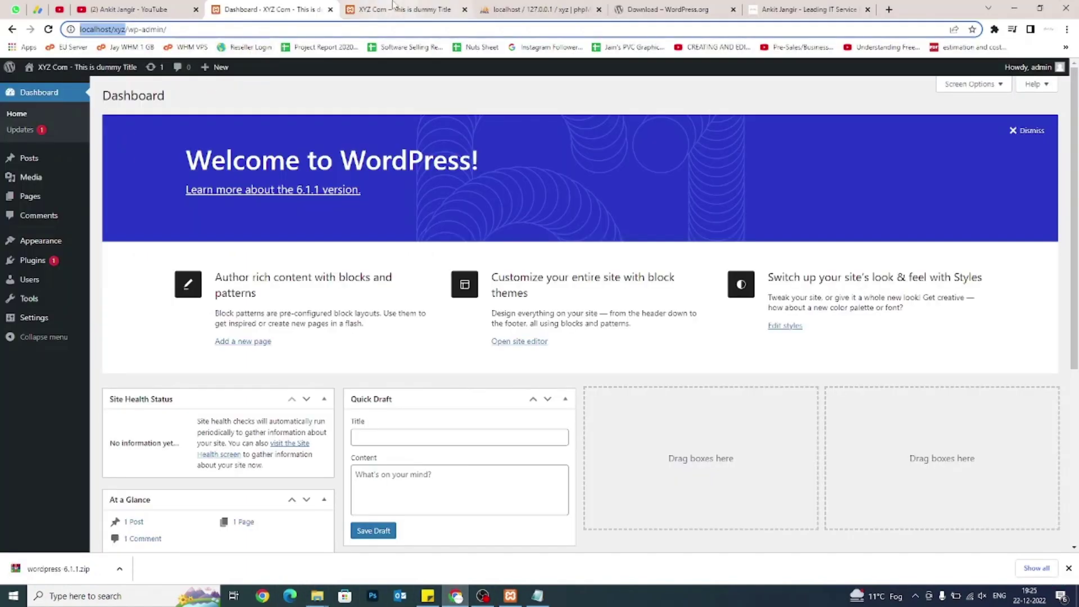
# Change the address from localhost/xyz to localhost/web1 to launch the new site's installer.
pyautogui.click(540, 9)
pyautogui.click(408, 9)
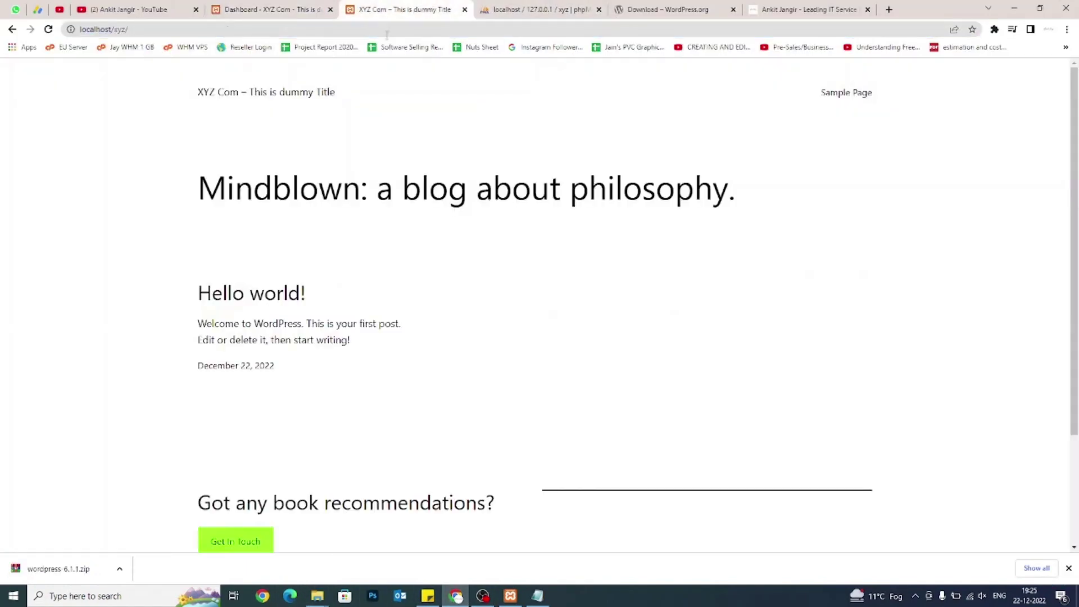
pyautogui.click(385, 29)
pyautogui.click(385, 29)
pyautogui.hotkey('ctrl', 'shift', 'Left')
pyautogui.write('web1')
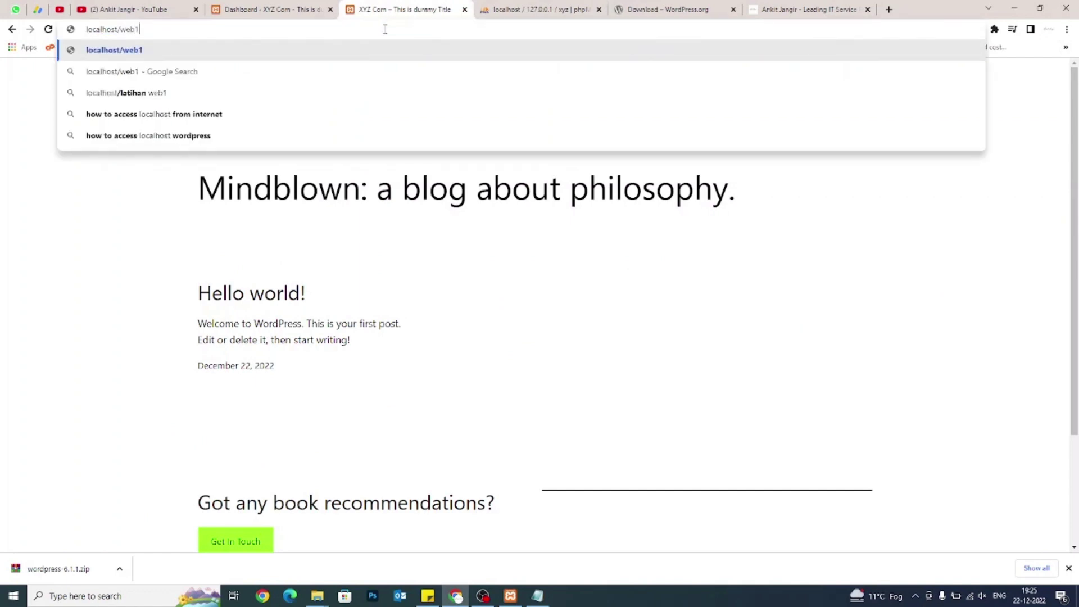
pyautogui.press('Return')
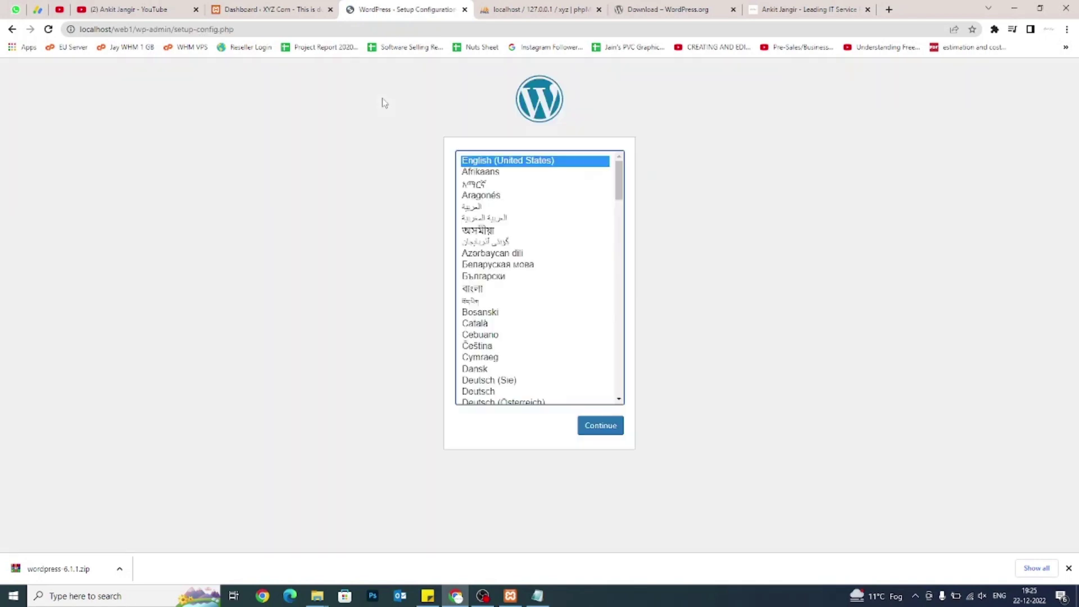
# Choose English and proceed to the database connection form.
pyautogui.click(610, 436)
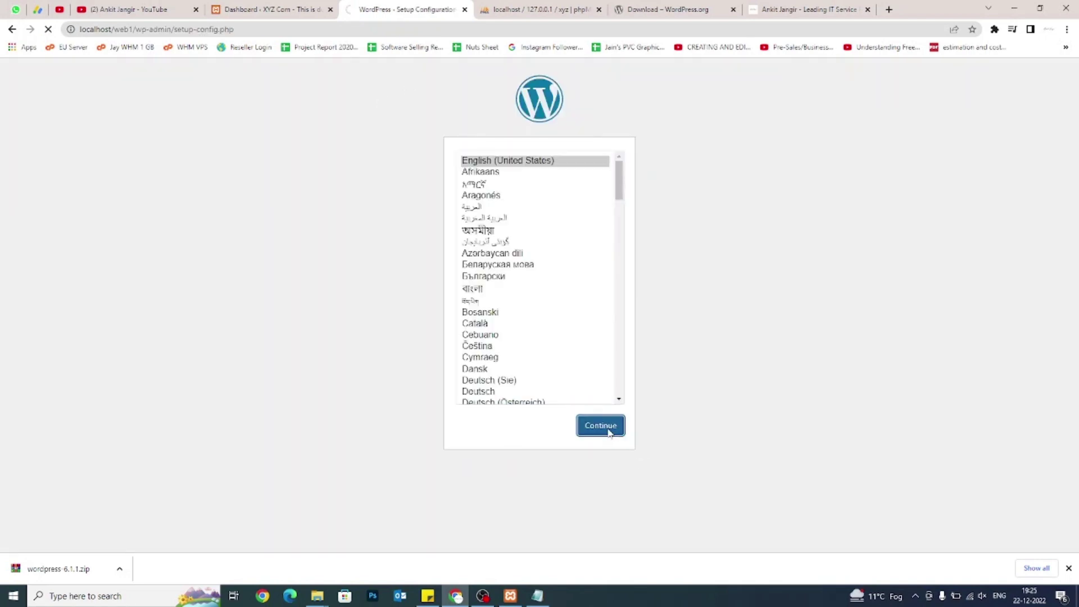
pyautogui.click(356, 360)
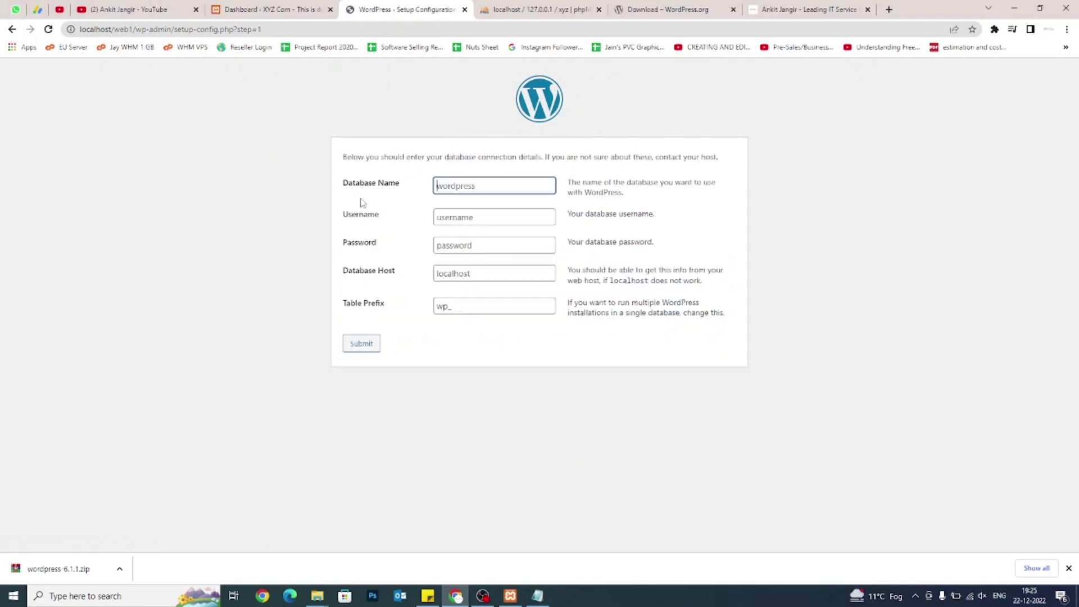
pyautogui.click(540, 10)
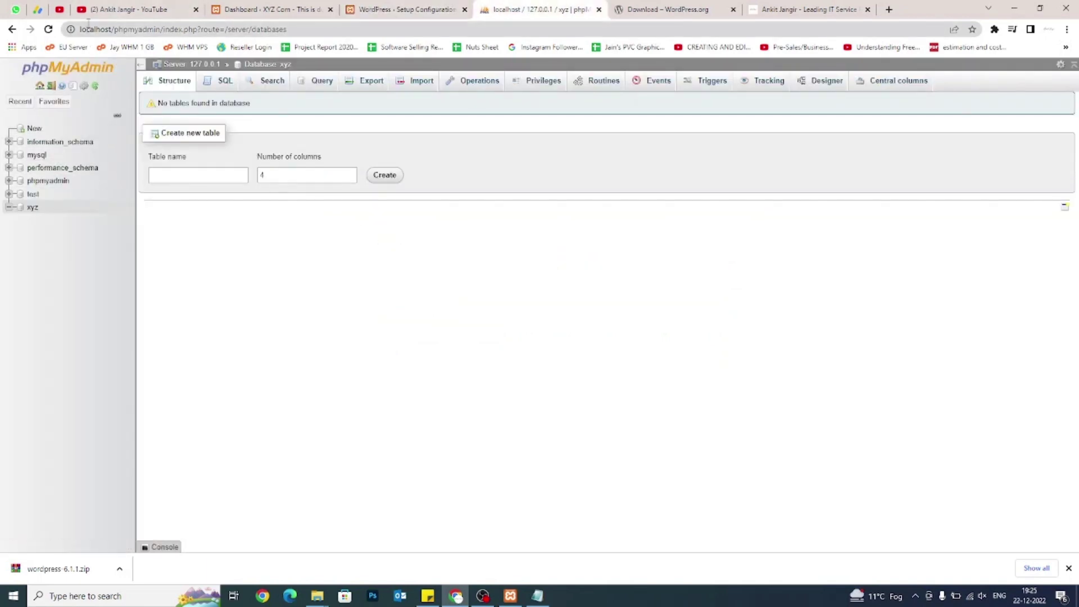
# Create a database named web1 from phpMyAdmin's New page, then return to the setup tab.
pyautogui.moveTo(161, 30); pyautogui.dragTo(80, 29)
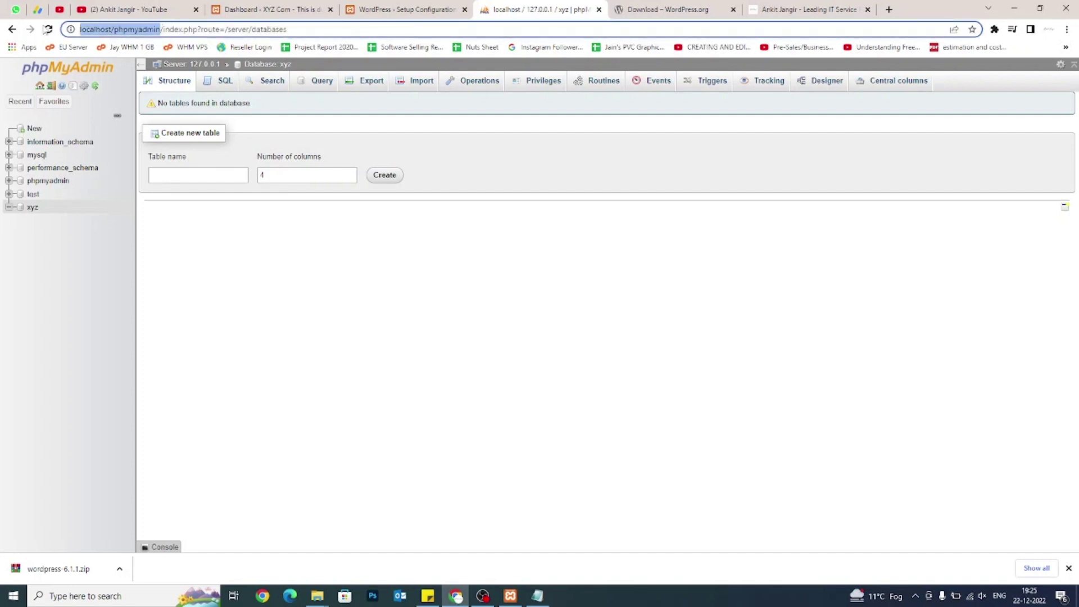
pyautogui.click(34, 129)
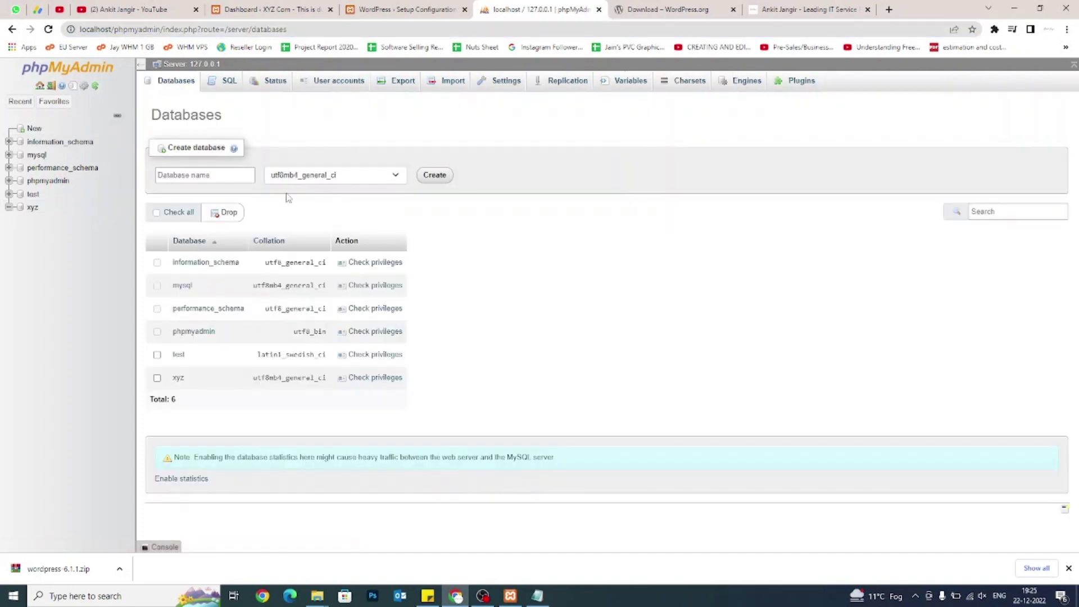
pyautogui.click(227, 173)
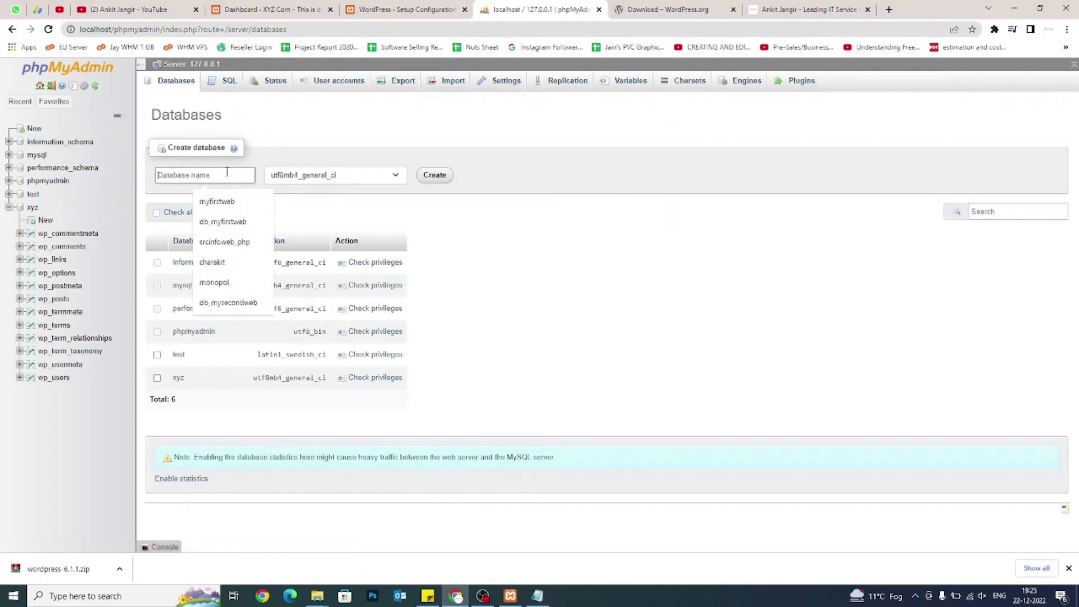
pyautogui.write('web1')
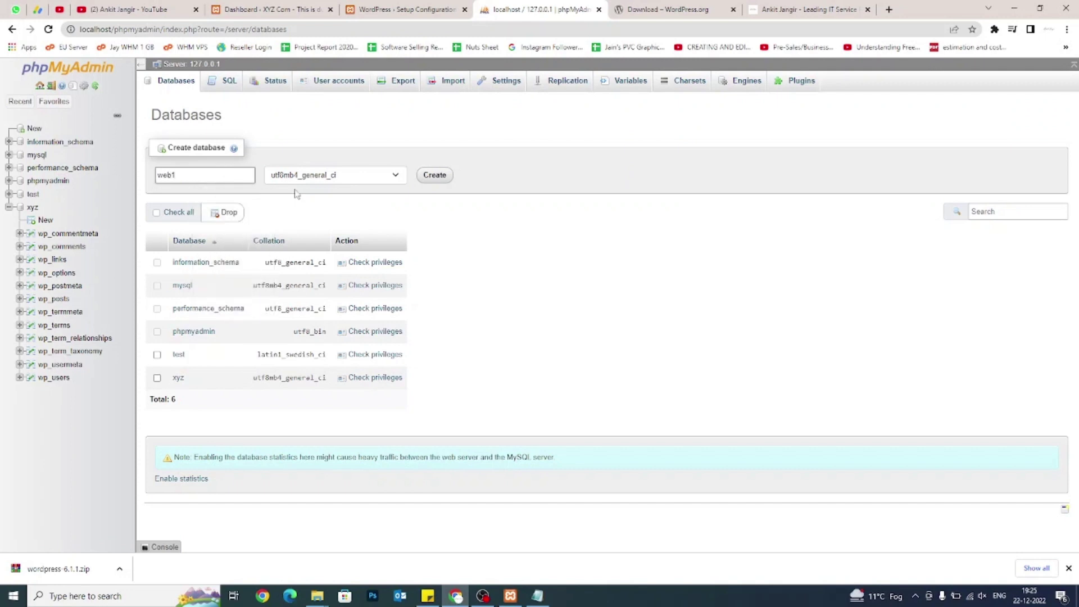
pyautogui.click(435, 175)
pyautogui.click(430, 6)
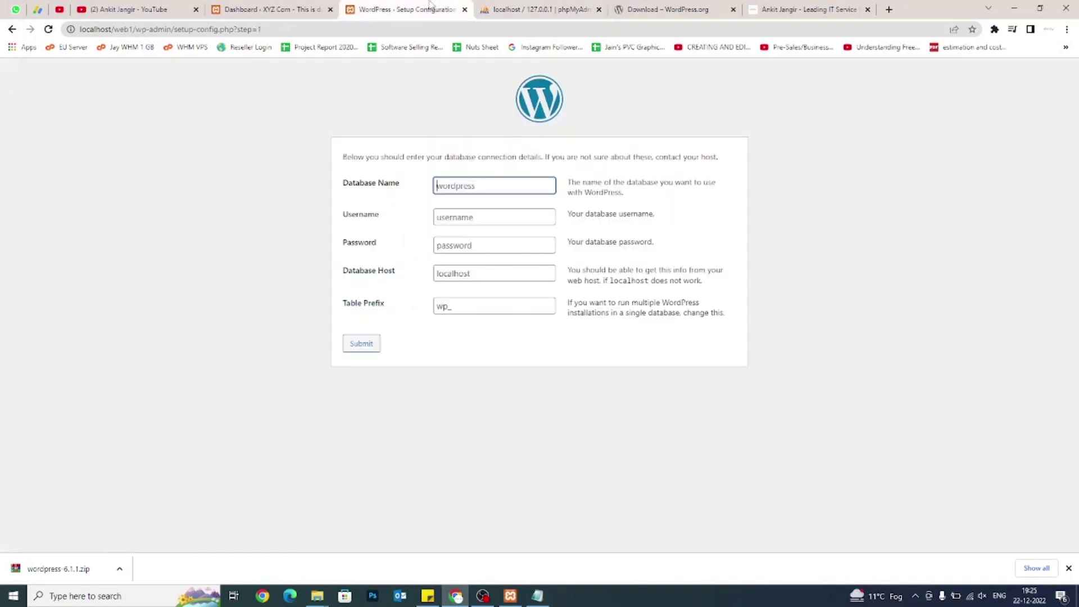
# Connect WordPress to the web1 database as root with a blank password.
pyautogui.write('web1')
pyautogui.press('Tab')
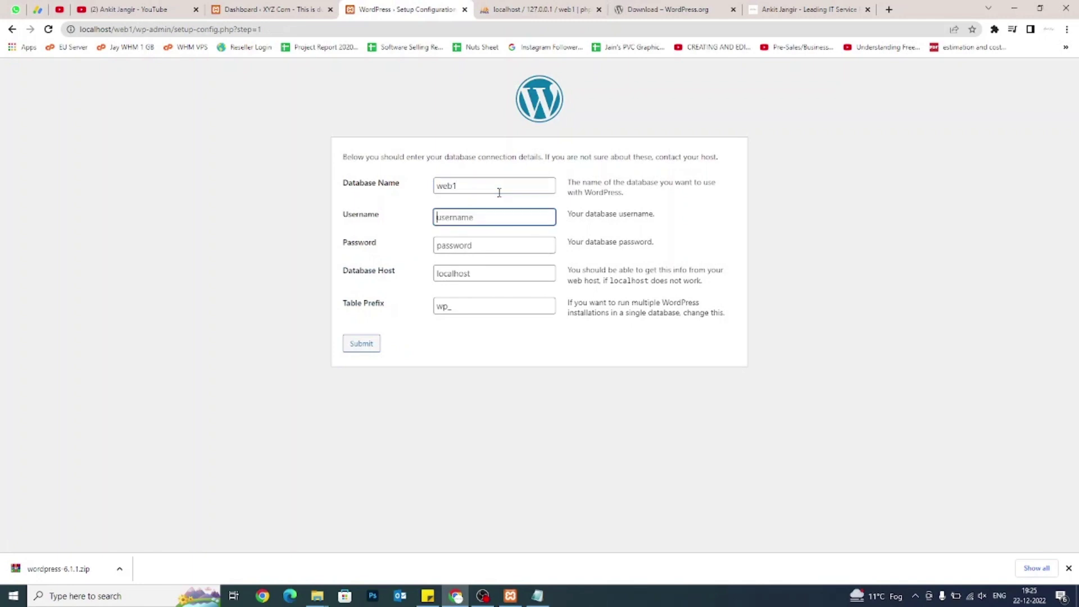
pyautogui.write('root')
pyautogui.press('Tab')
pyautogui.press('Tab')
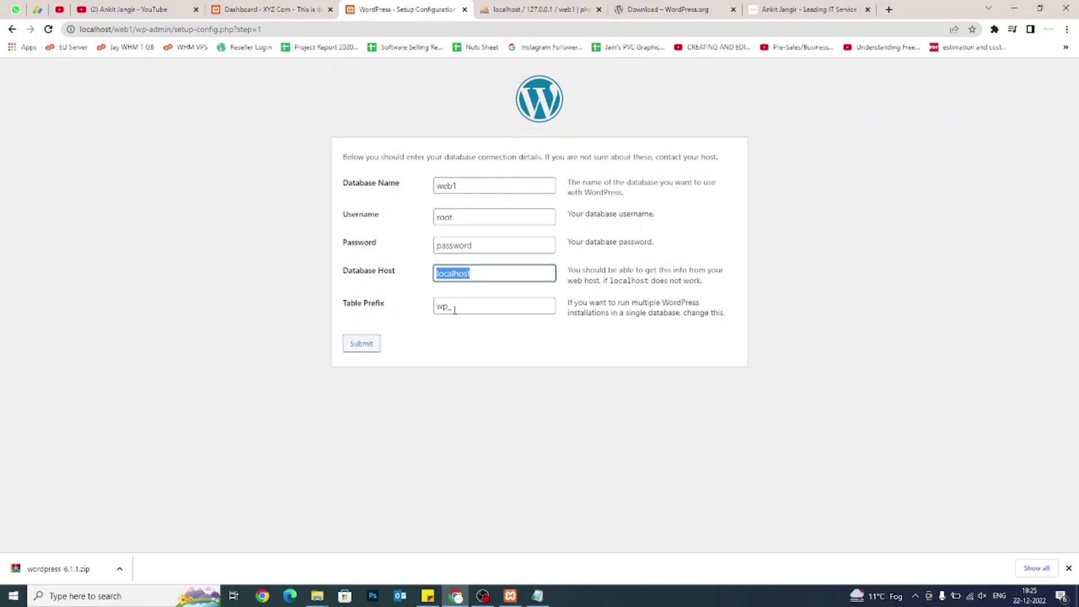
pyautogui.press('Tab')
pyautogui.click(359, 350)
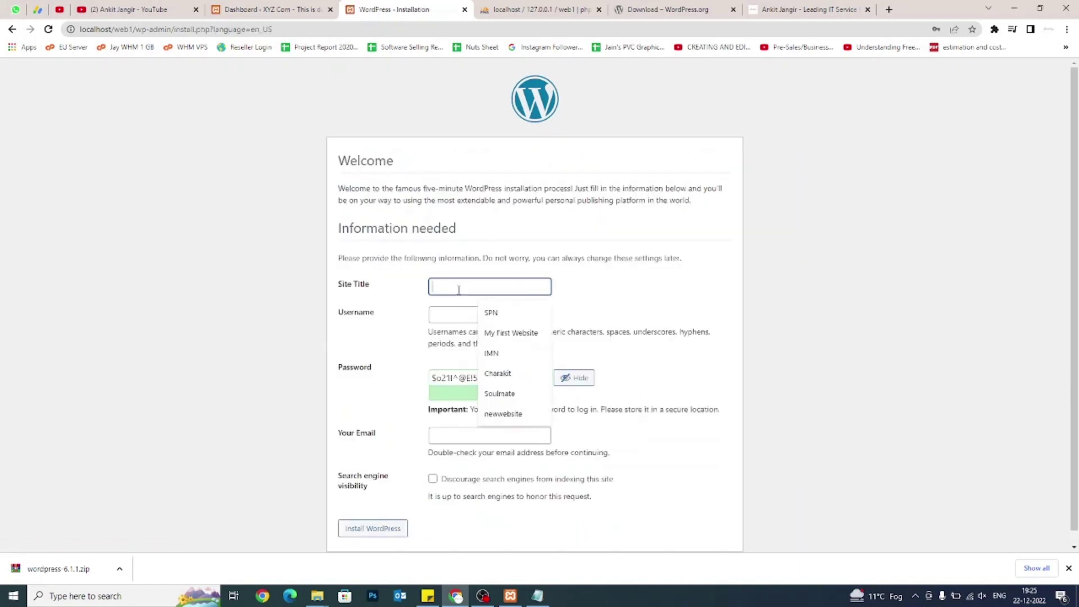
# Install WordPress with site title 'Web 1', username admin, a password and the admin email.
pyautogui.write('Web 1')
pyautogui.press('Tab')
pyautogui.write('admin')
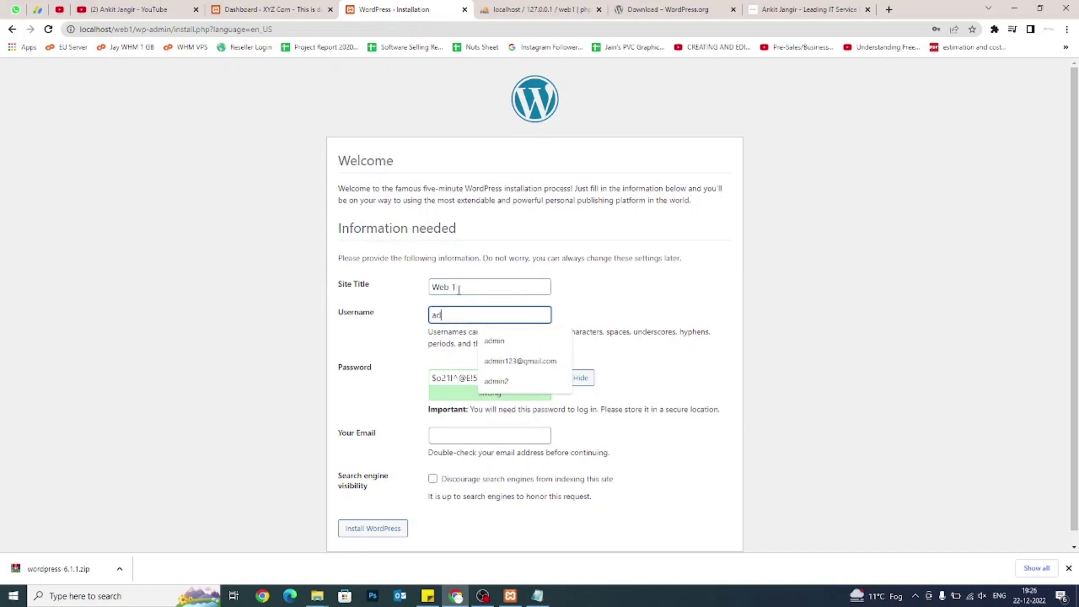
pyautogui.press('Tab')
pyautogui.write('test@123')
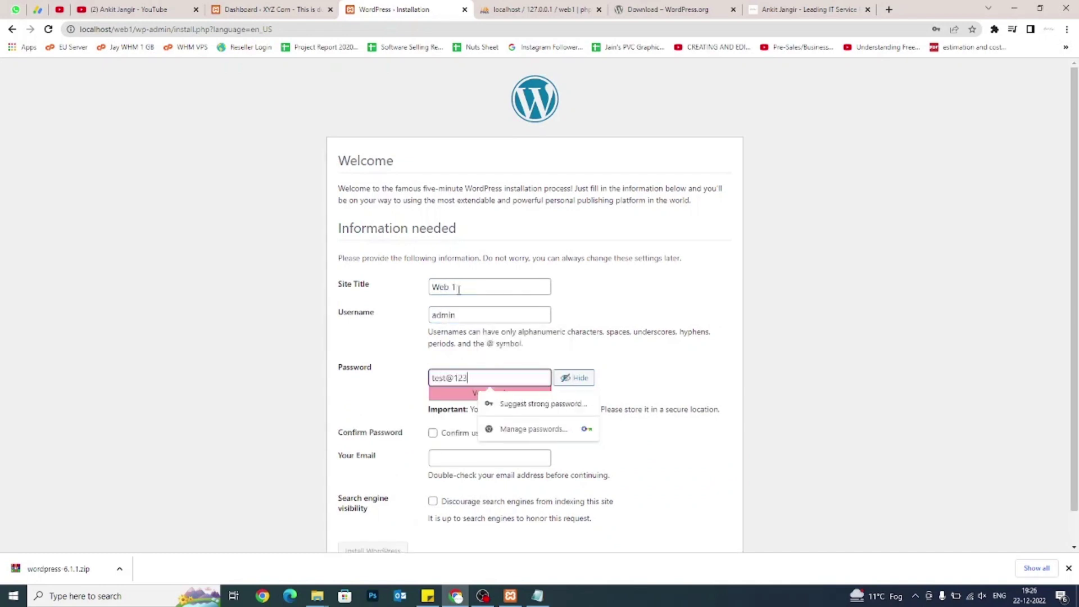
pyautogui.write('ABC#')
pyautogui.press('Tab')
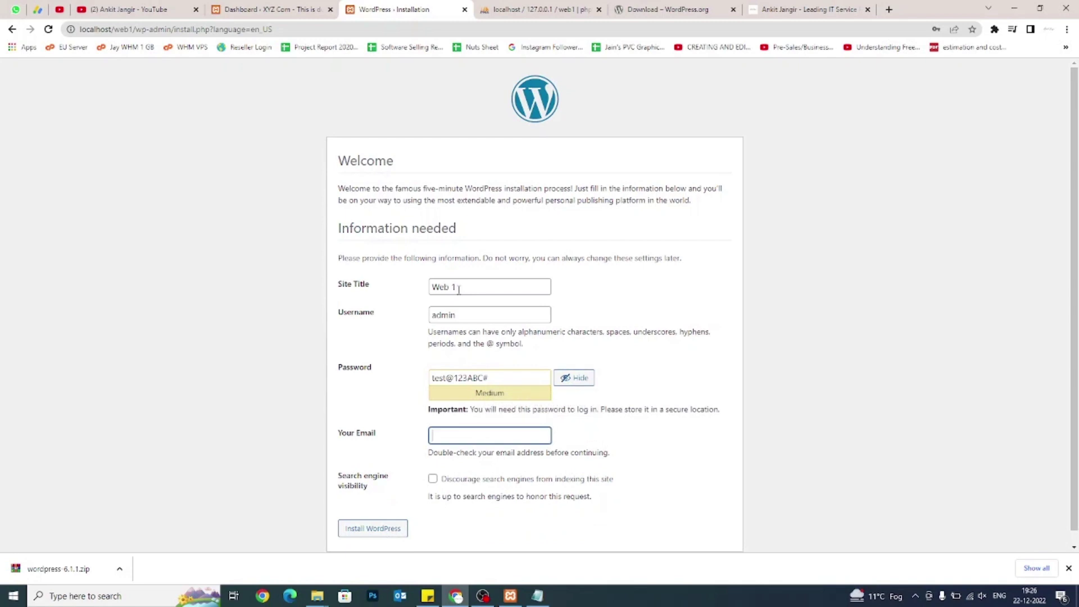
pyautogui.write('hello@')
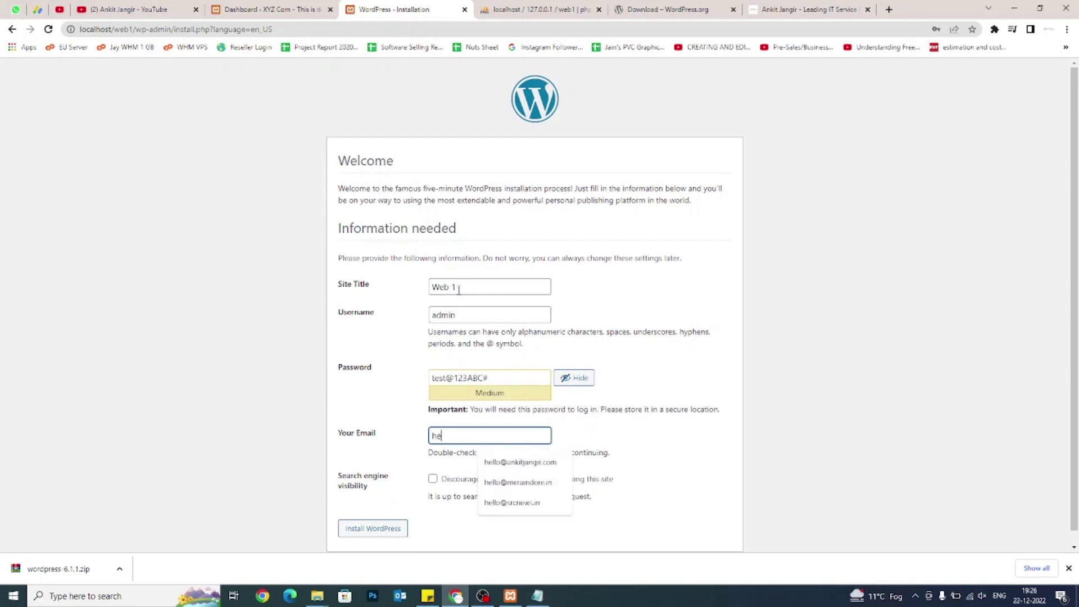
pyautogui.press('Down')
pyautogui.press('Return')
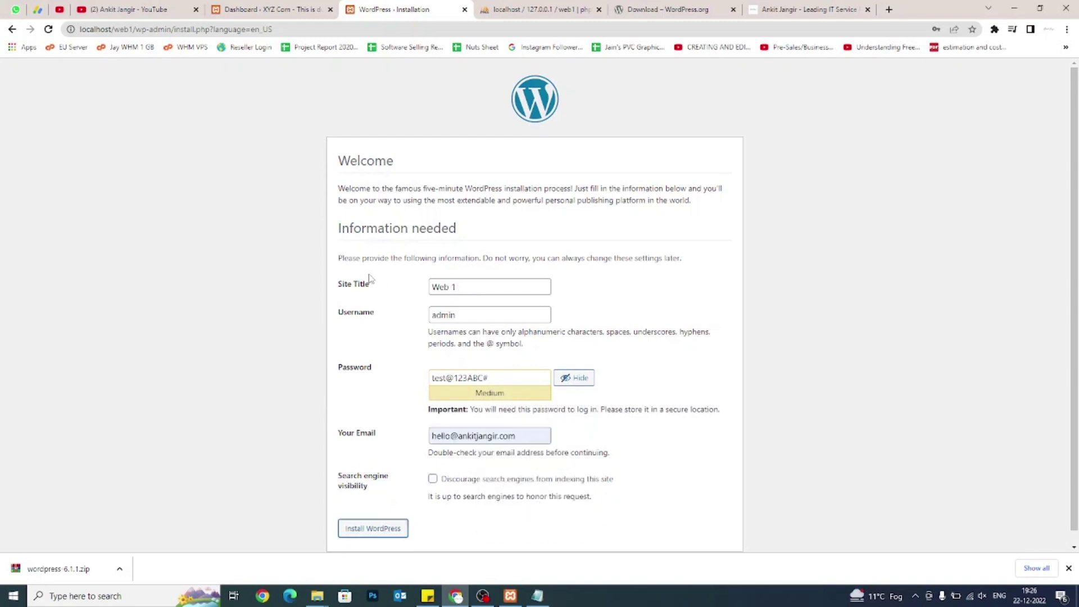
pyautogui.click(364, 540)
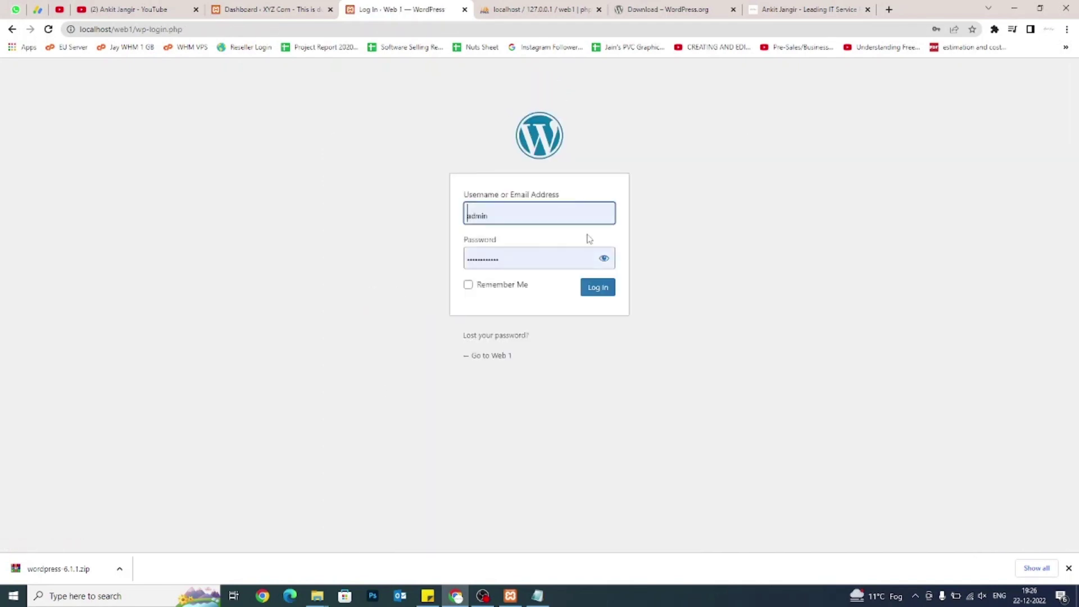
# Log in to Web 1 as admin, then select web1 in the address bar.
pyautogui.click(598, 288)
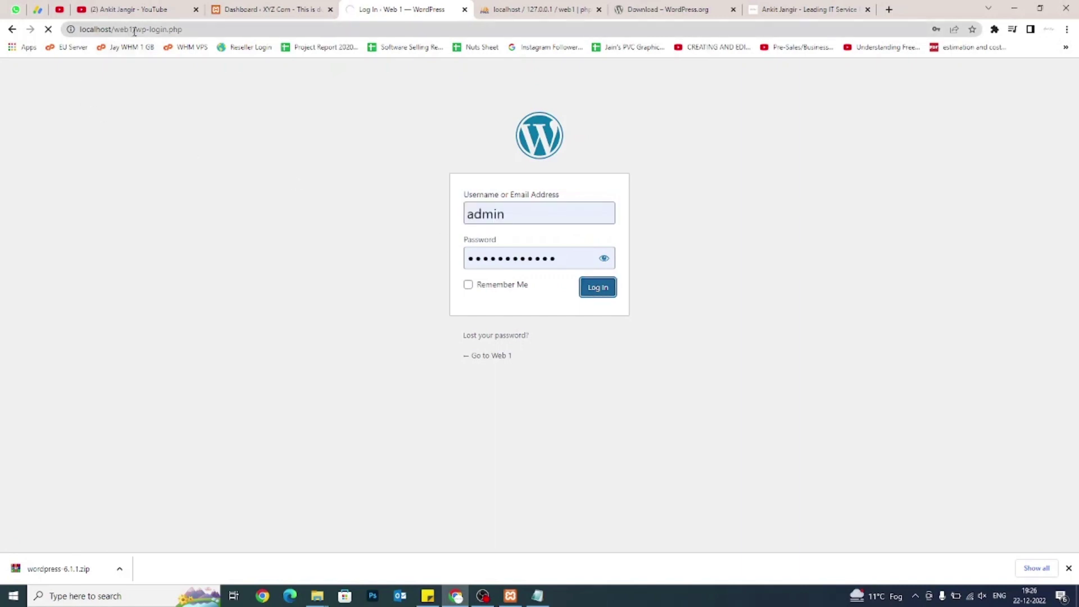
pyautogui.moveTo(134, 29); pyautogui.dragTo(112, 29)
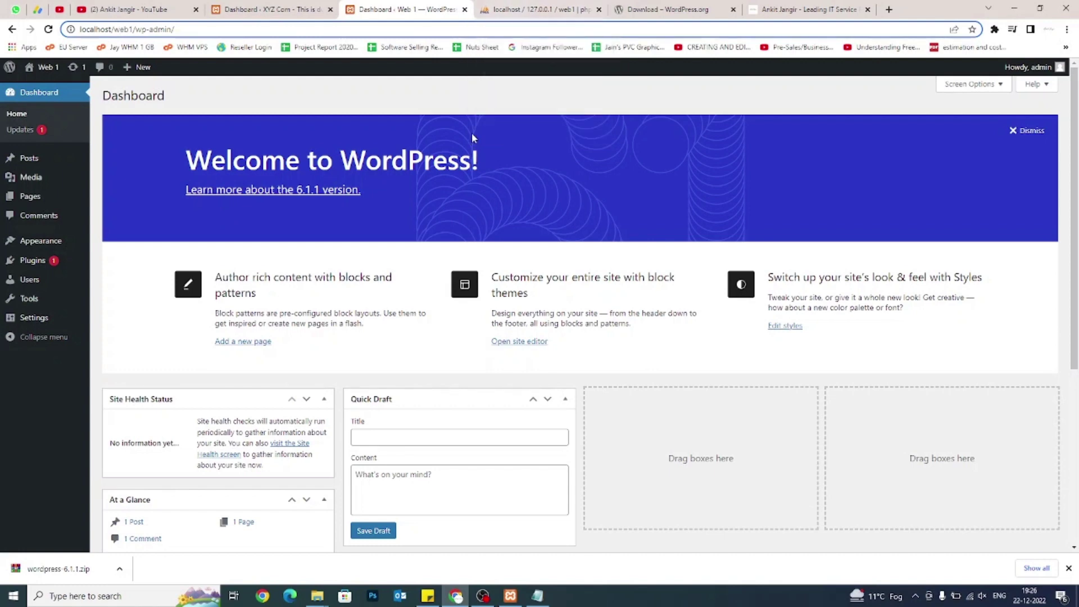
# Go to the XYZ Com dashboard and open the version 6.1.1 release notes.
pyautogui.click(240, 6)
pyautogui.click(390, 6)
pyautogui.click(319, 5)
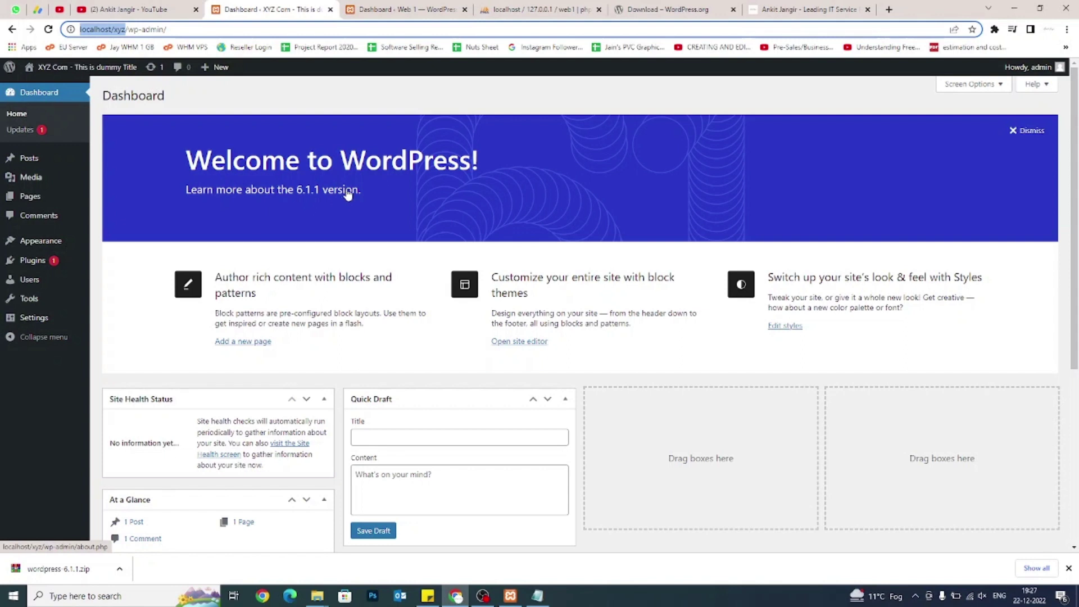
pyautogui.click(346, 194)
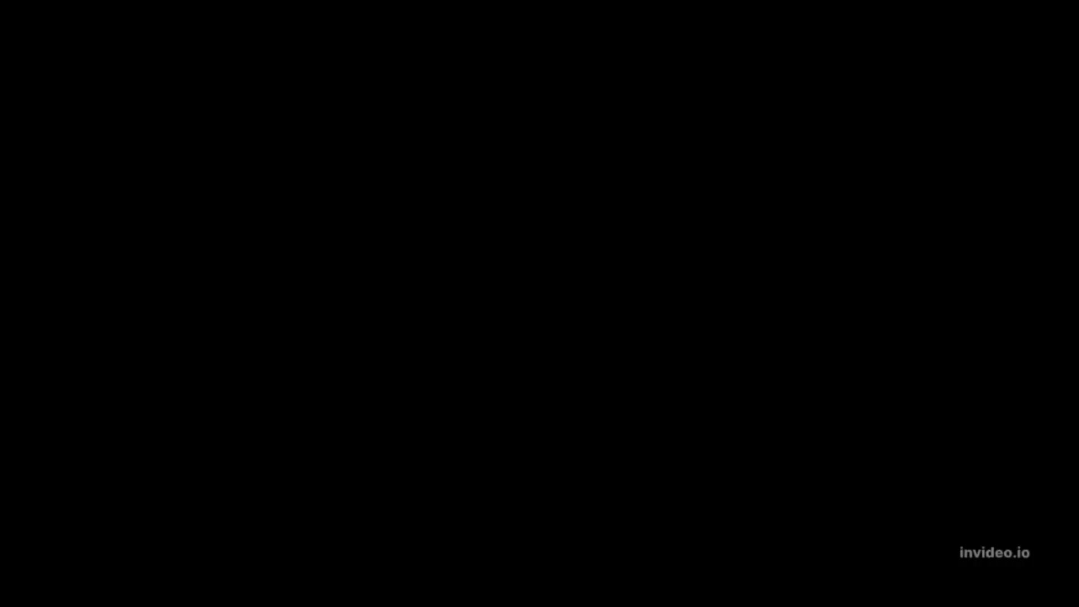